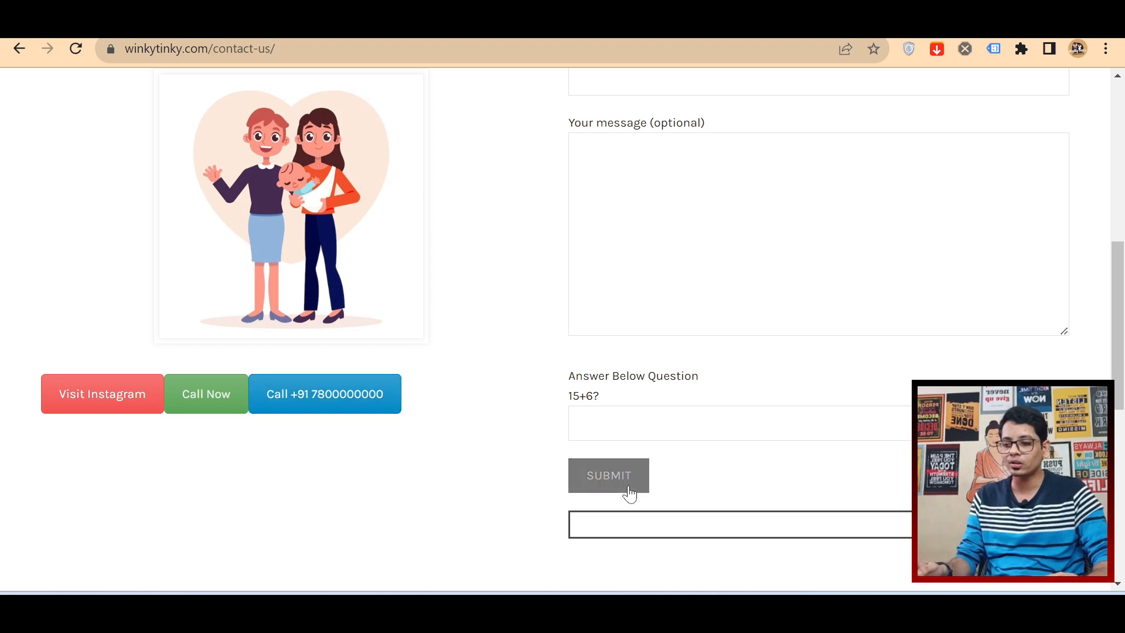
Step: Examine the contact page's form fields, submit button, and Instagram and call buttons as elements whose clicks can be tracked
{"action": "scroll", "coordinate": [643, 401], "scroll_direction": "up", "scroll_amount": 2}
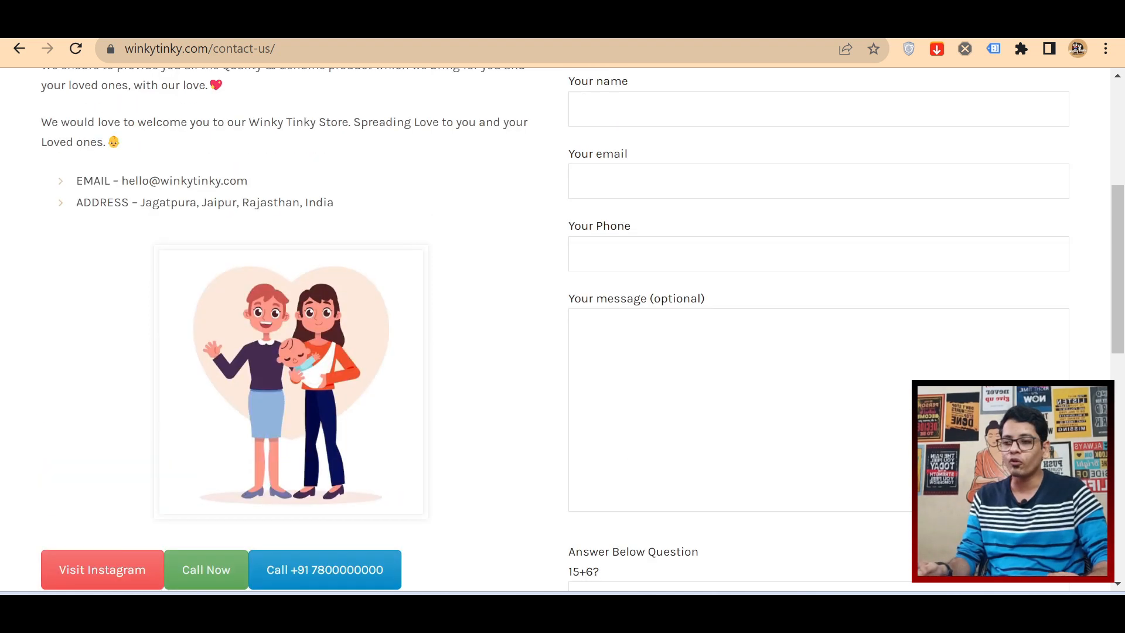
{"action": "scroll", "coordinate": [643, 399], "scroll_direction": "down", "scroll_amount": 3}
{"action": "scroll", "coordinate": [641, 146], "scroll_direction": "up", "scroll_amount": 3}
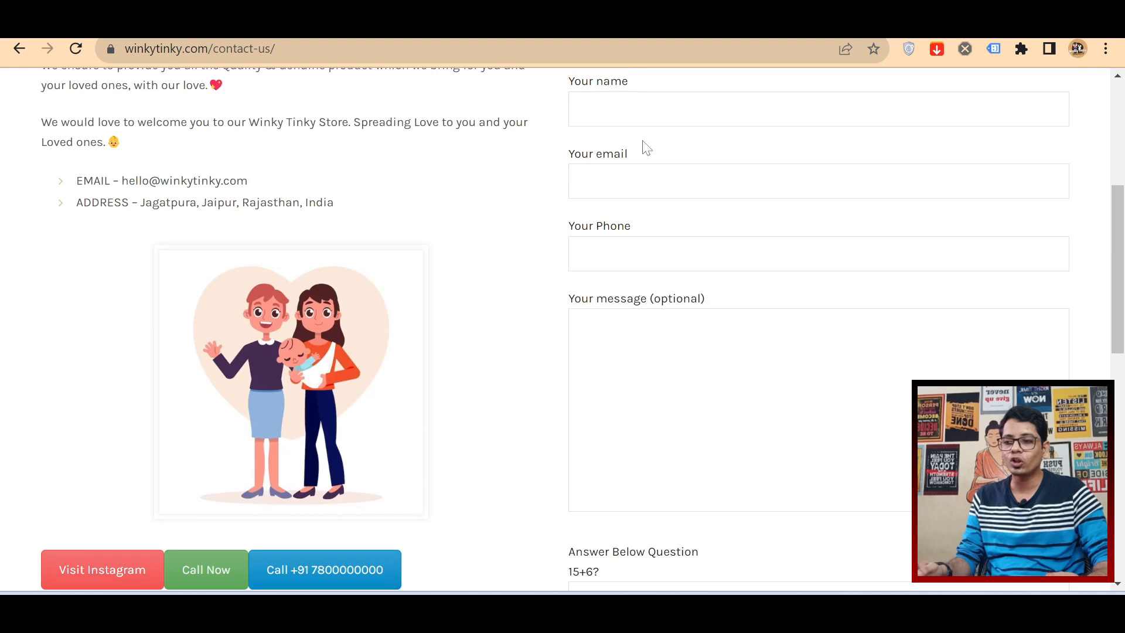
{"action": "scroll", "coordinate": [615, 293], "scroll_direction": "down", "scroll_amount": 1}
{"action": "scroll", "coordinate": [587, 471], "scroll_direction": "down", "scroll_amount": 1}
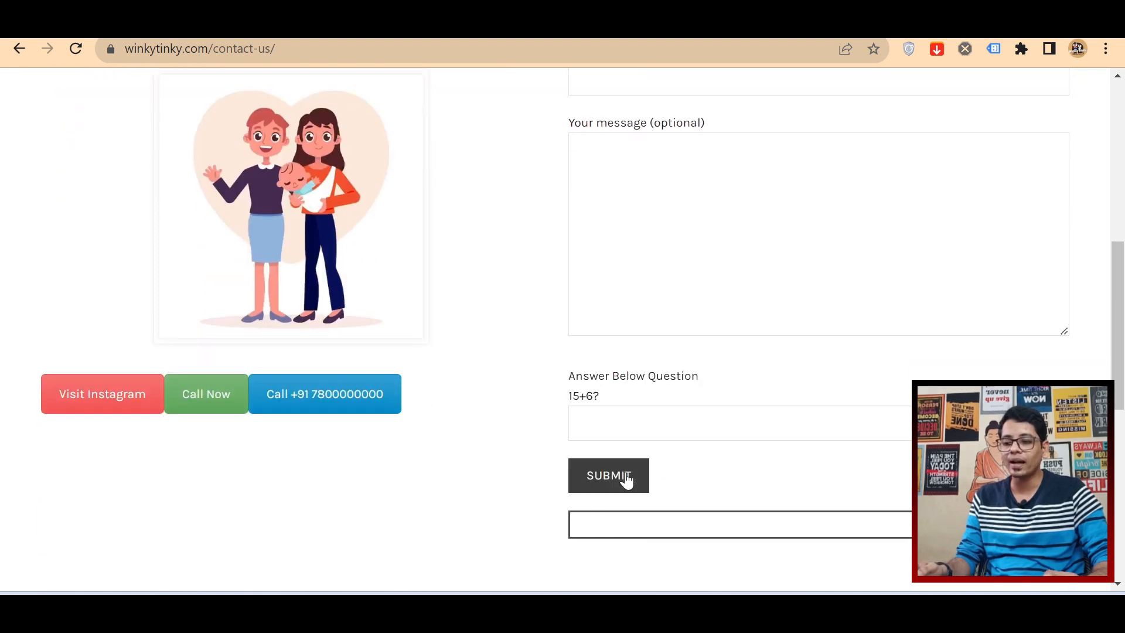
{"action": "scroll", "coordinate": [560, 346], "scroll_direction": "up", "scroll_amount": 1}
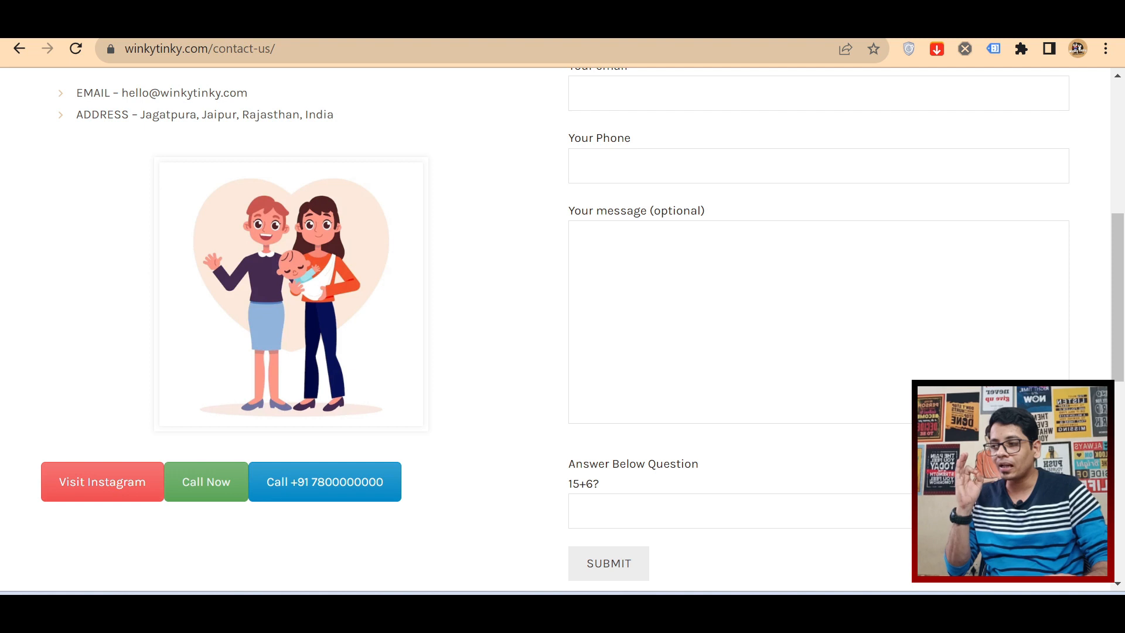
Step: Switch to Google Tag Manager and create a new tag named "Instagram BTN Track"
{"action": "key", "text": "ctrl+Tab"}
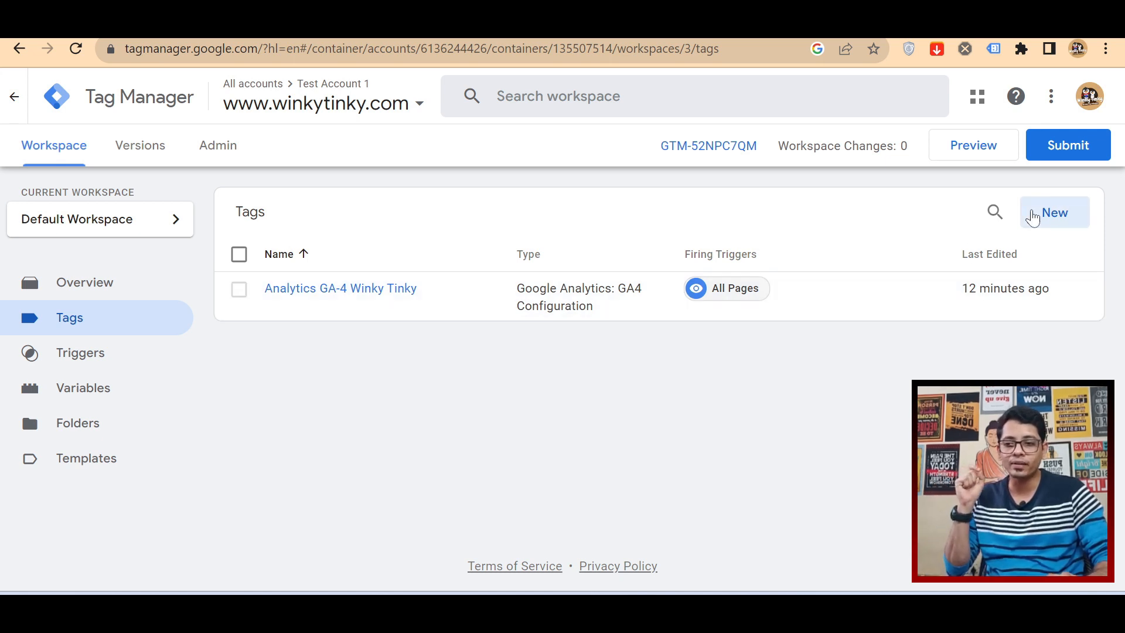
{"action": "left_click", "coordinate": [1032, 218]}
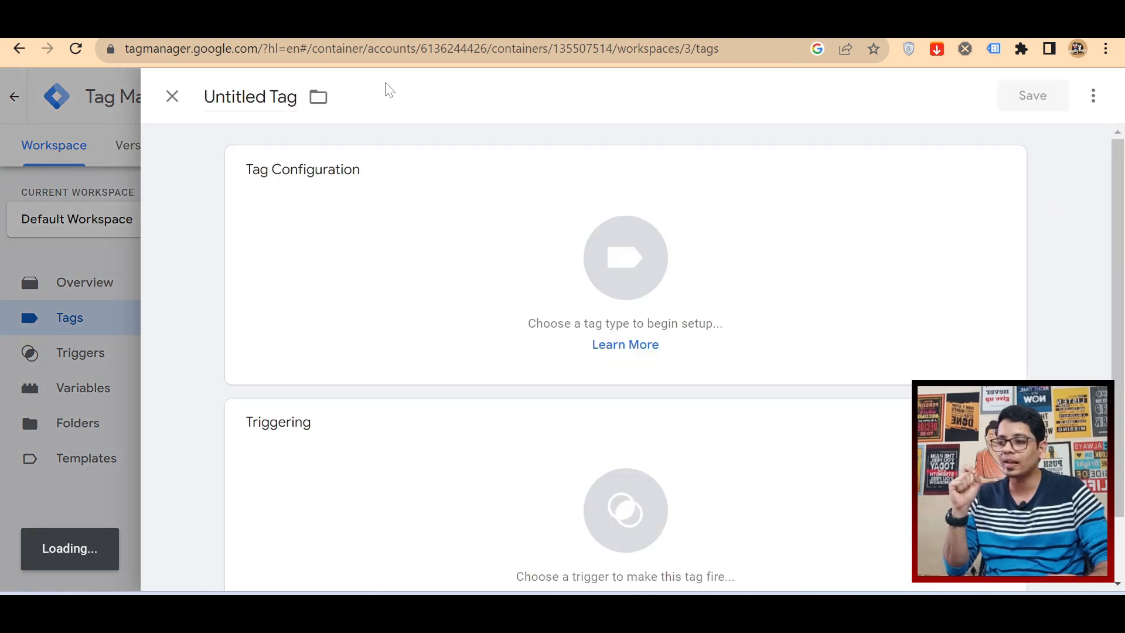
{"action": "left_click", "coordinate": [255, 96]}
{"action": "type", "text": "Inst"}
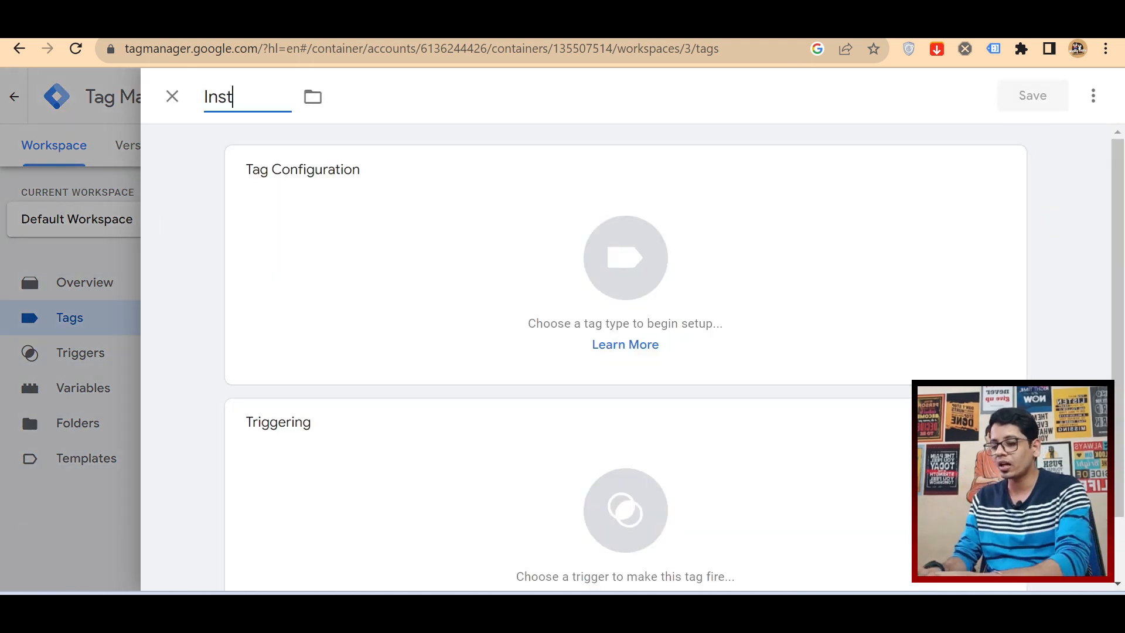
{"action": "type", "text": "agram BTN Track"}
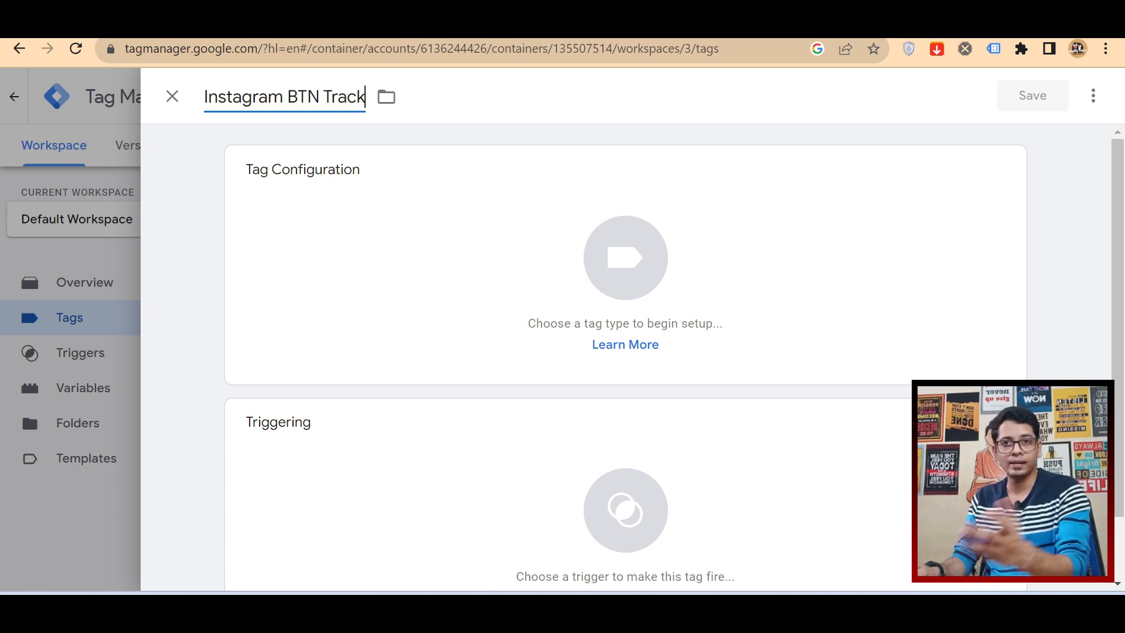
{"action": "double_click", "coordinate": [256, 96]}
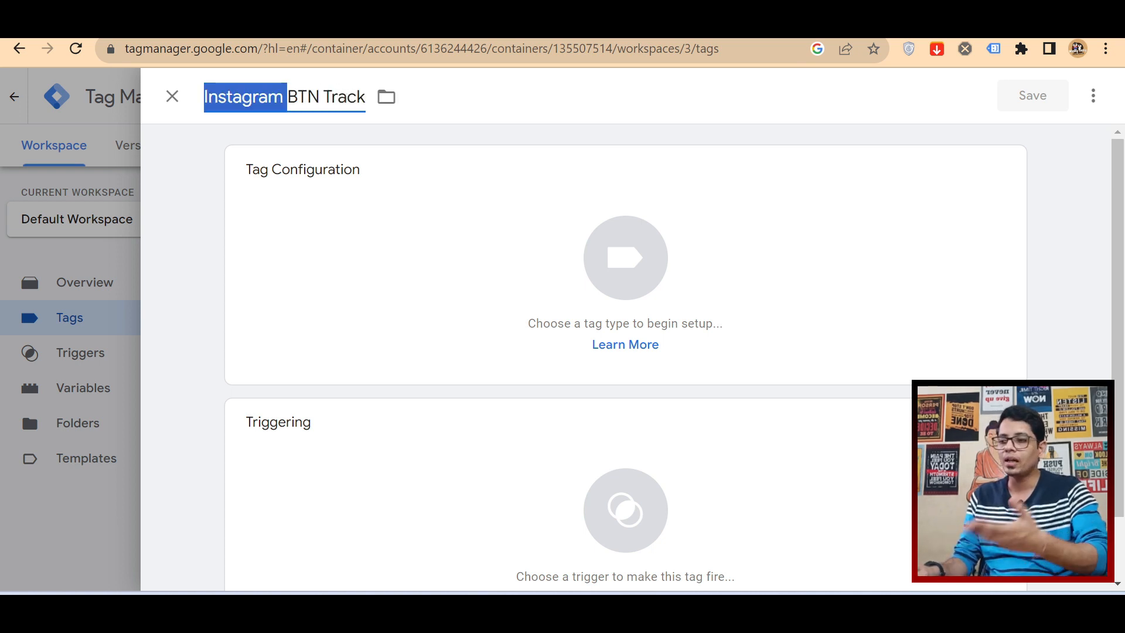
{"action": "triple_click", "coordinate": [306, 97]}
{"action": "key", "text": "ctrl+c"}
Step: Set the tag type to Google Analytics: GA4 Event and the configuration tag to Analytics GA-4 Winky Tinky
{"action": "left_click", "coordinate": [367, 208]}
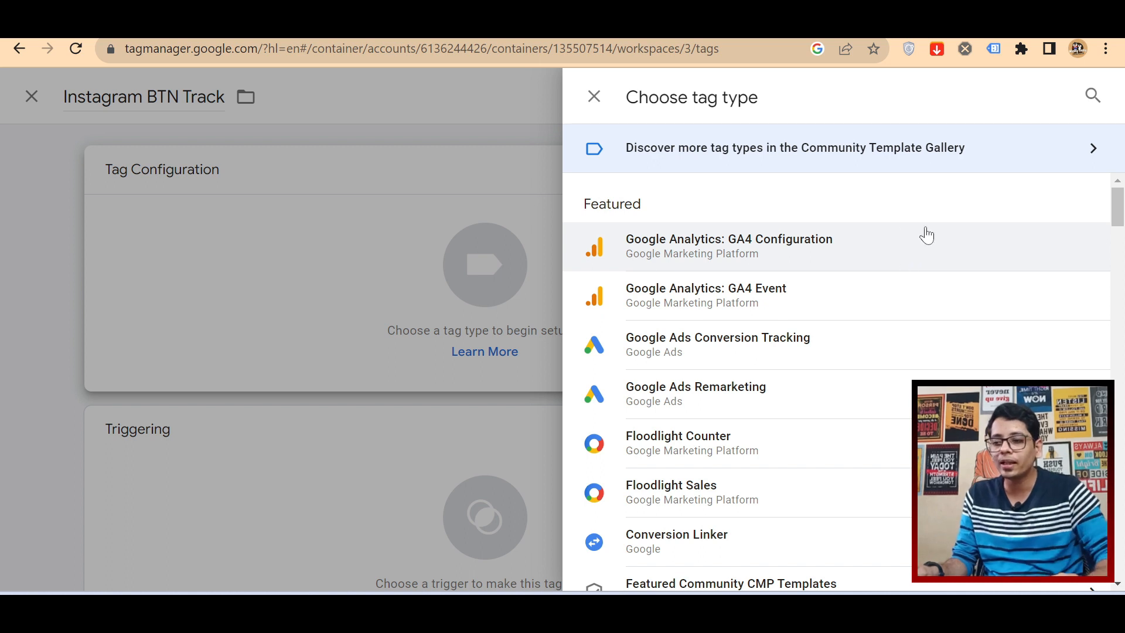
{"action": "left_click", "coordinate": [780, 296]}
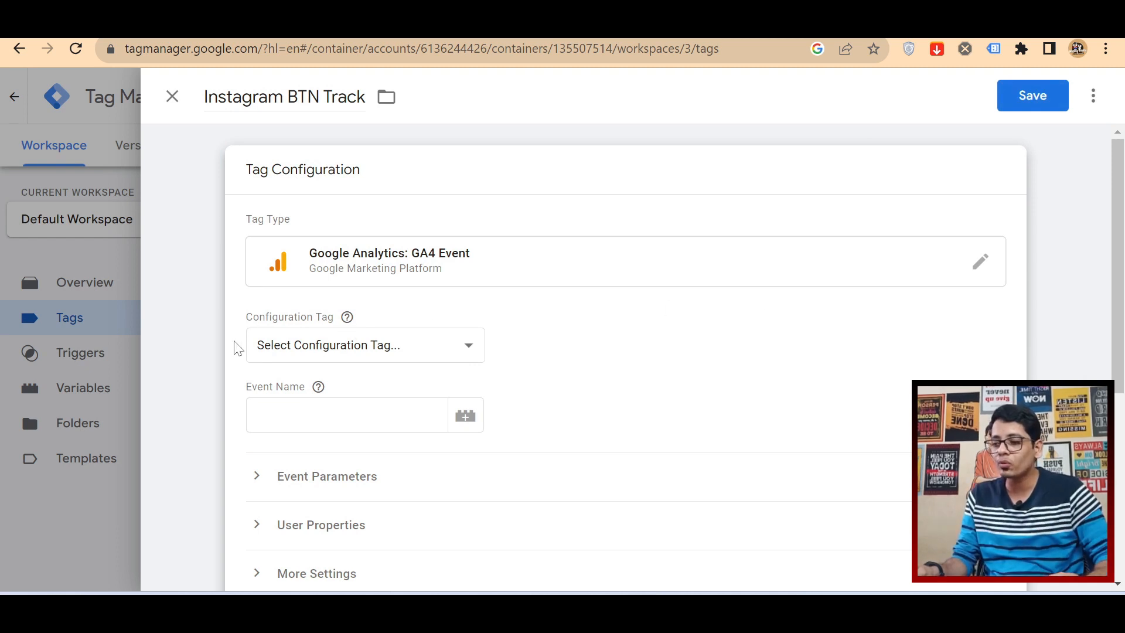
{"action": "left_click_drag", "start_coordinate": [254, 316], "coordinate": [330, 317]}
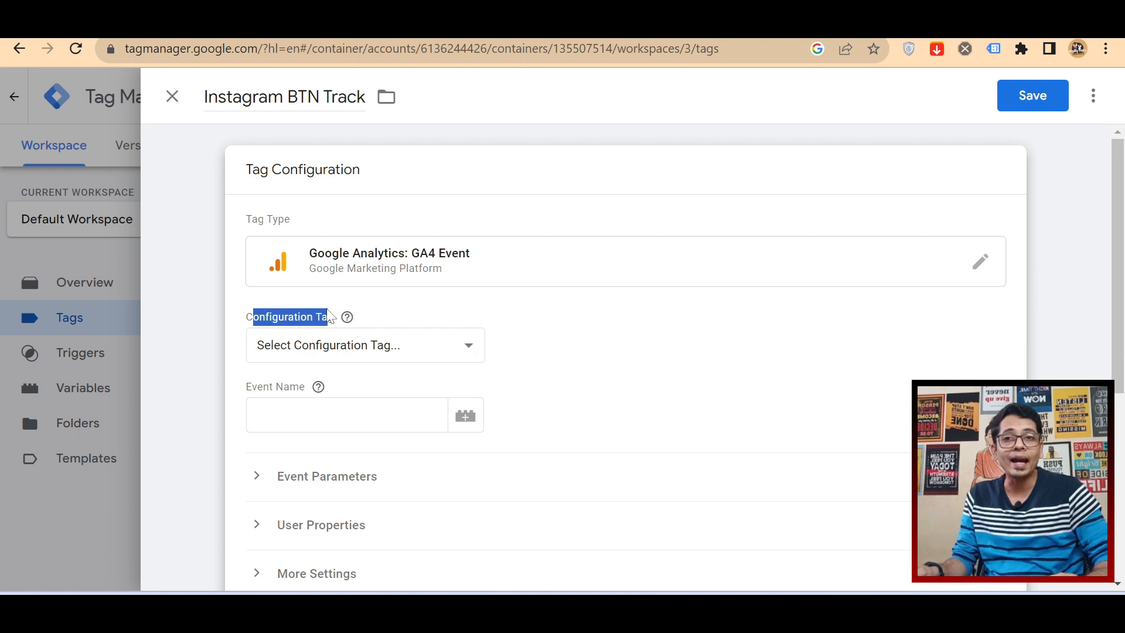
{"action": "mouse_move", "coordinate": [347, 317]}
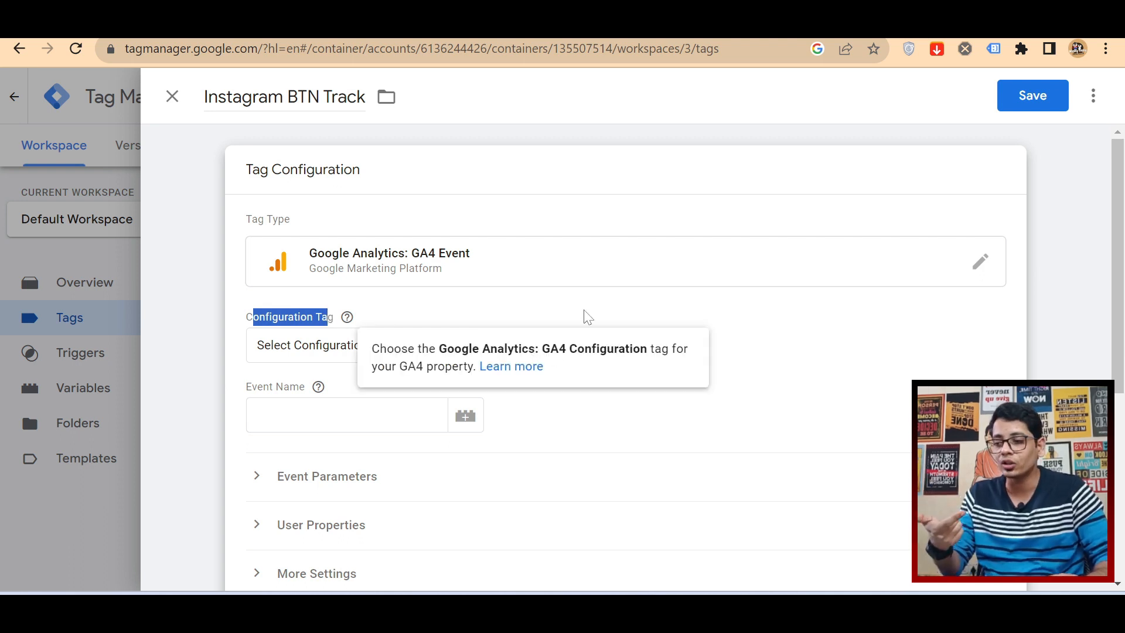
{"action": "left_click", "coordinate": [439, 351]}
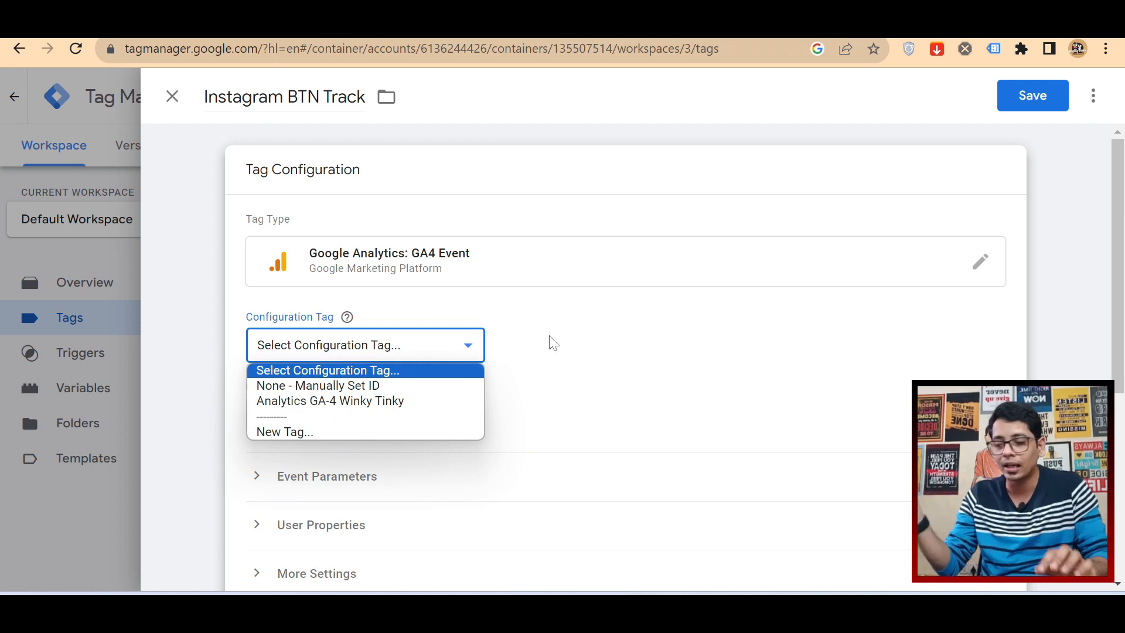
{"action": "left_click", "coordinate": [417, 402]}
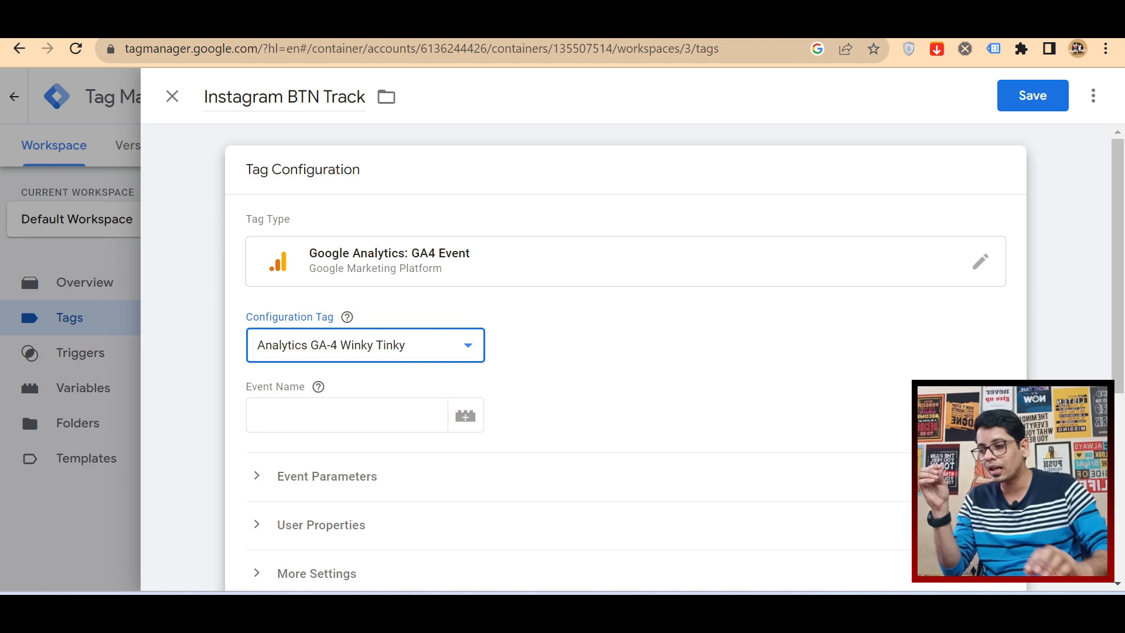
Step: Set the tag's event name to "Instagram_btn_track" and finish editing the tag configuration
{"action": "left_click", "coordinate": [347, 415]}
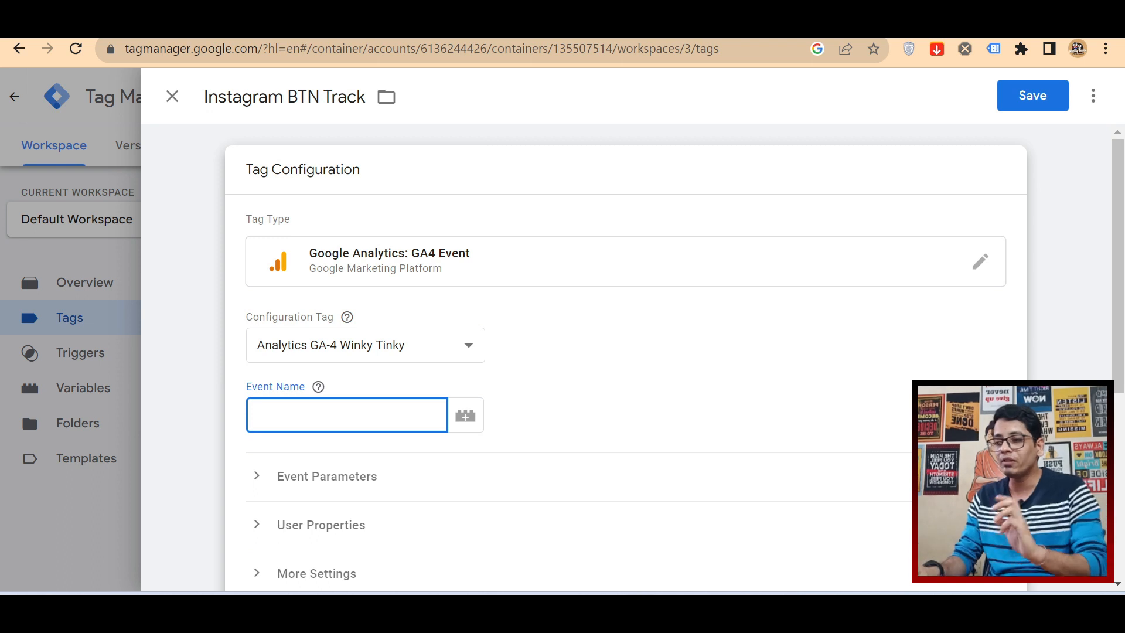
{"action": "type", "text": "Instagram_btn_track"}
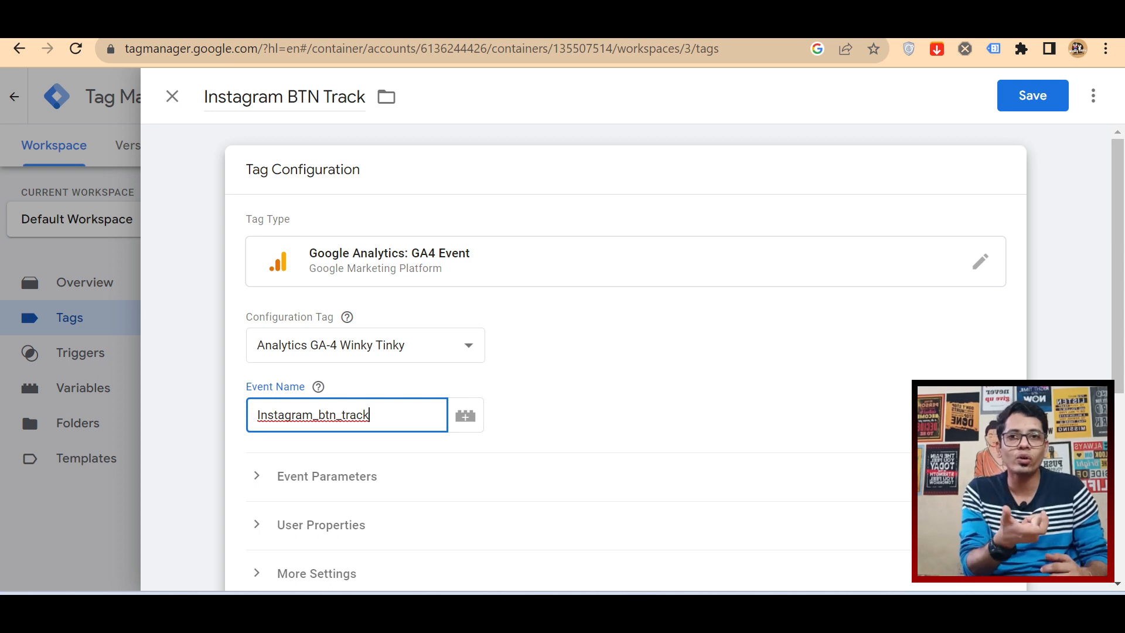
{"action": "key", "text": "ctrl+a"}
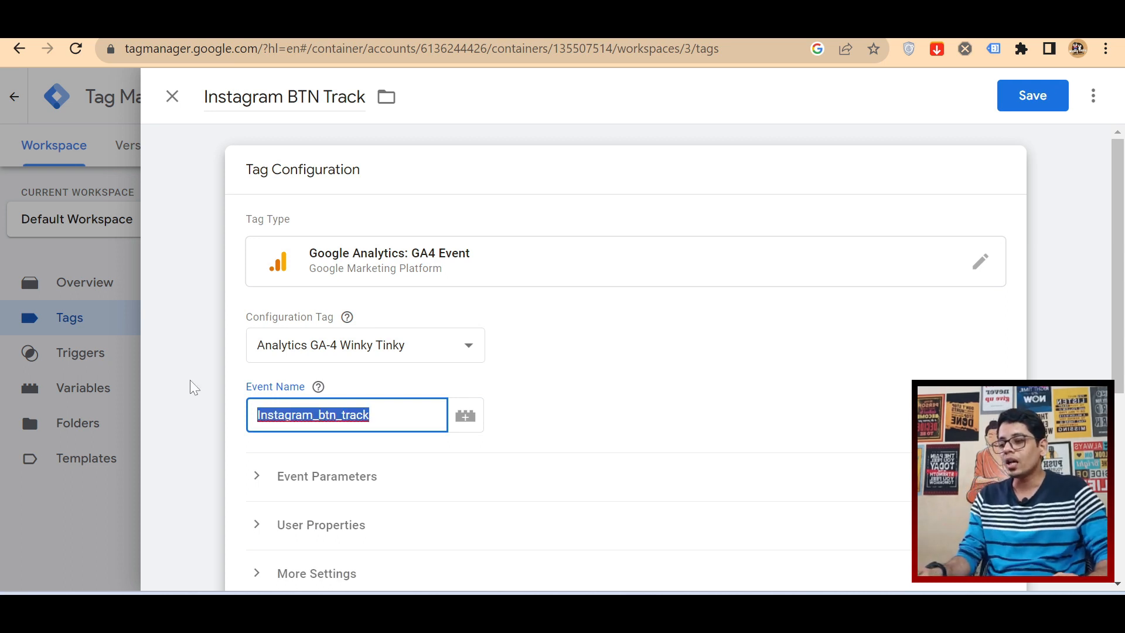
{"action": "left_click", "coordinate": [191, 386]}
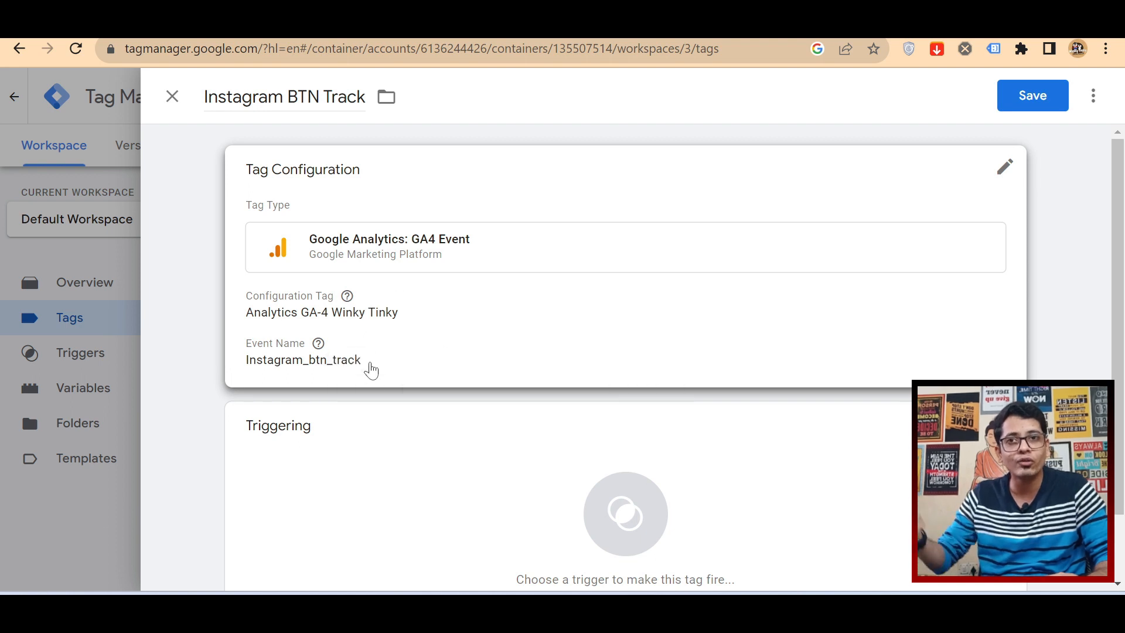
Step: Start a new trigger for the tag and name it "Instagram BTN Track"
{"action": "scroll", "coordinate": [416, 359], "scroll_direction": "down", "scroll_amount": 2}
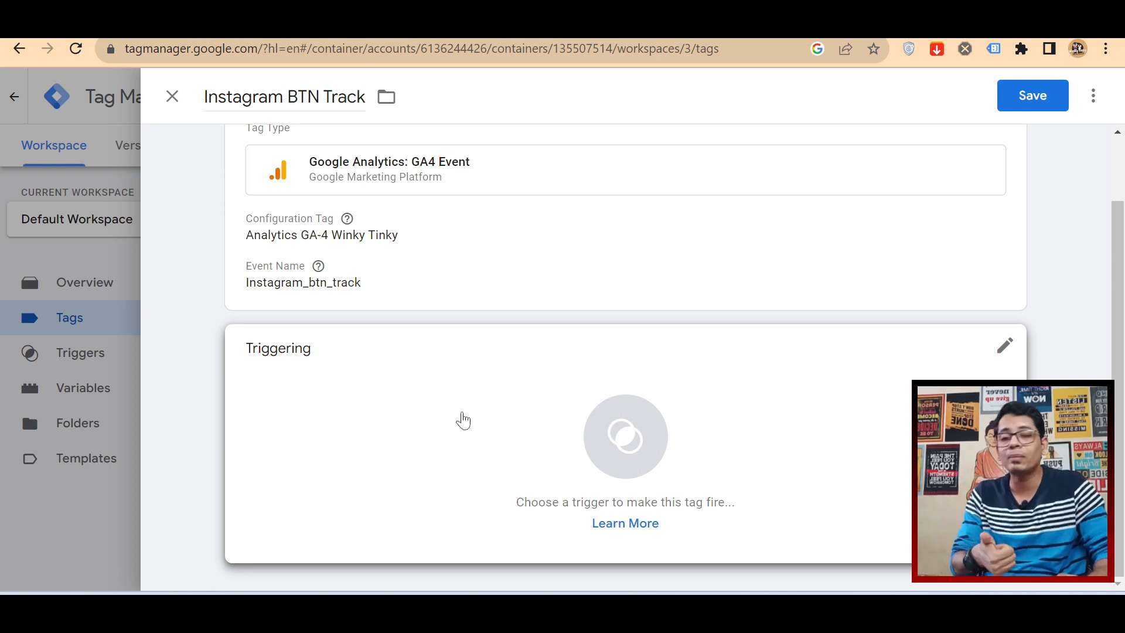
{"action": "left_click", "coordinate": [463, 420]}
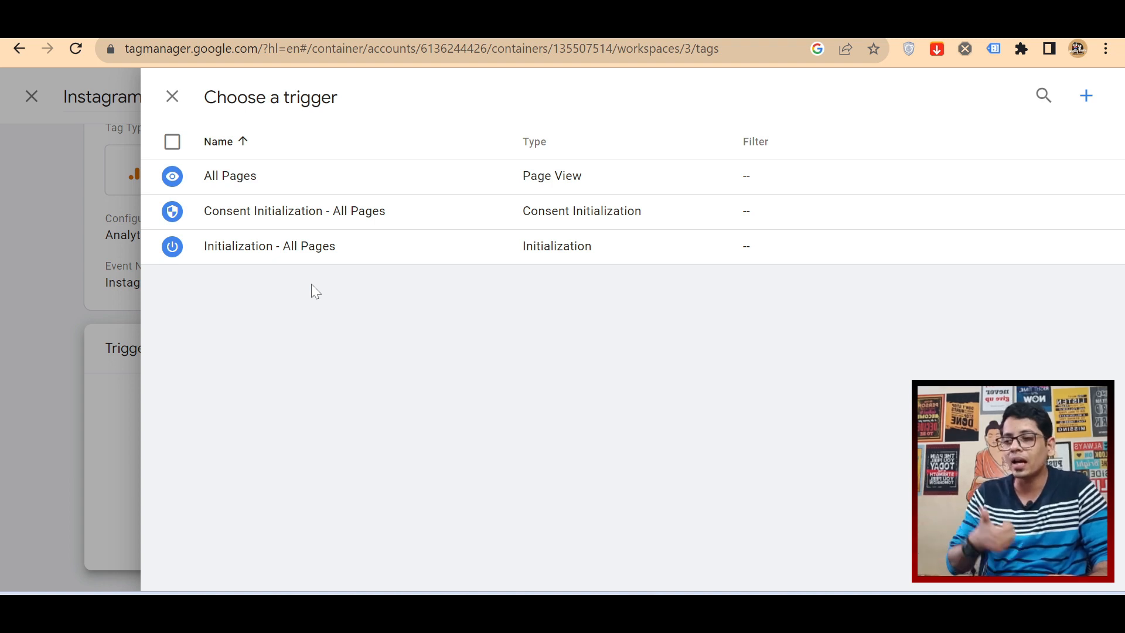
{"action": "left_click", "coordinate": [1087, 97]}
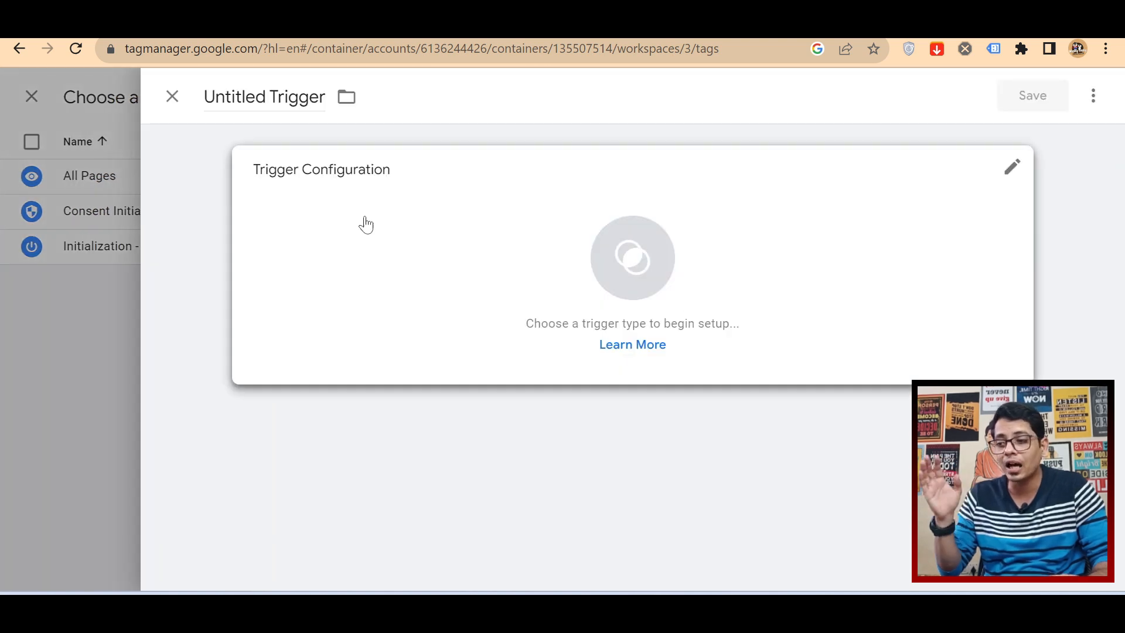
{"action": "left_click", "coordinate": [299, 96]}
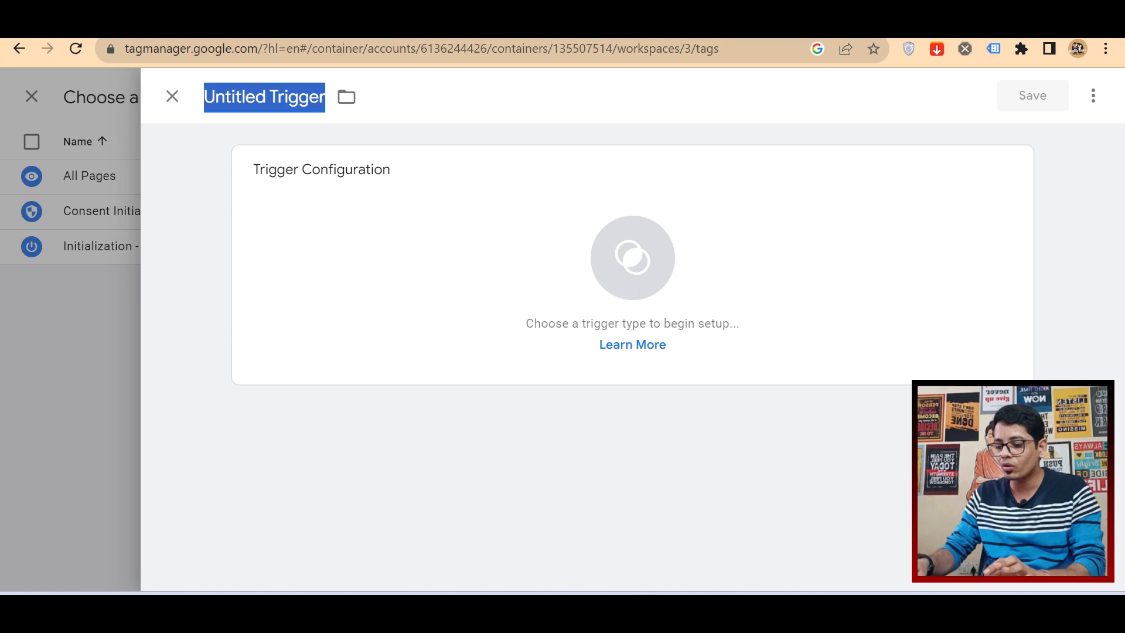
{"action": "key", "text": "ctrl+v"}
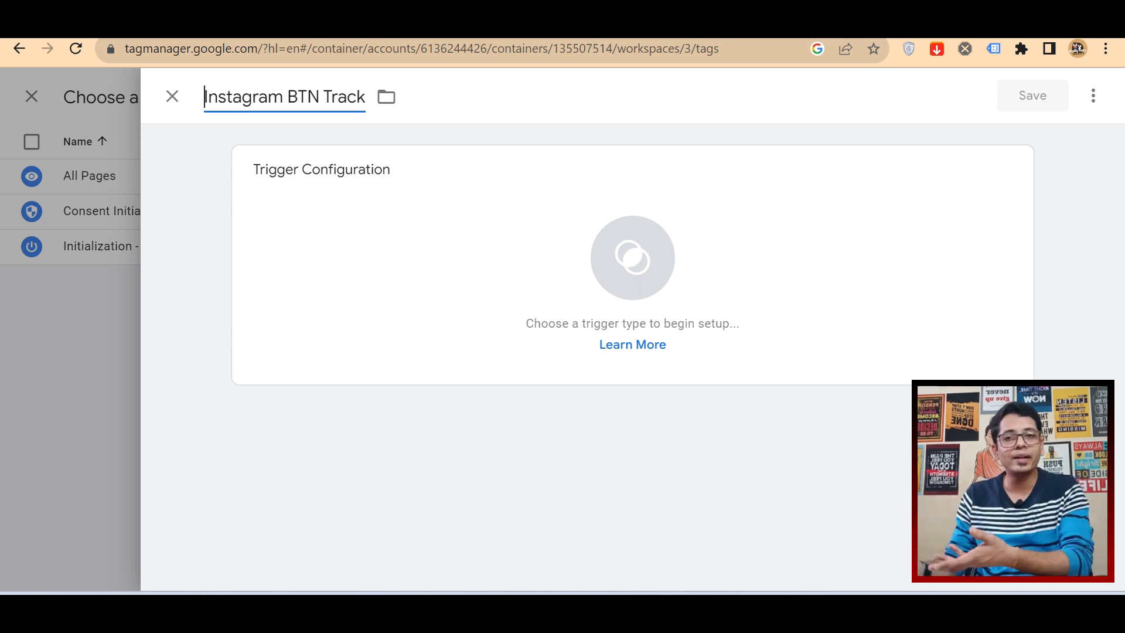
Step: Replace the spaces in the trigger name with underscores so it reads "Instagram_BTN_Track"
{"action": "key", "text": "Right"}
{"action": "key", "text": "Right"}
{"action": "key", "text": "Right"}
{"action": "key", "text": "Right"}
{"action": "key", "text": "Right"}
{"action": "key", "text": "Right"}
{"action": "key", "text": "Right"}
{"action": "key", "text": "Right"}
{"action": "key", "text": "Right"}
{"action": "key", "text": "Right"}
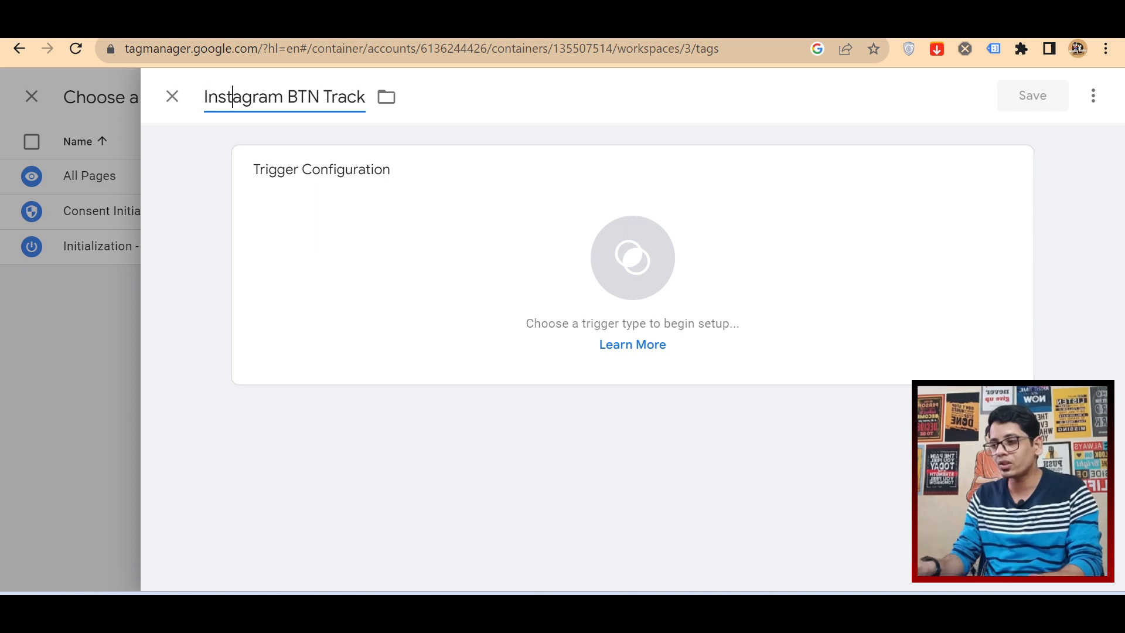
{"action": "key", "text": "BackSpace"}
{"action": "type", "text": "_"}
{"action": "key", "text": "Right"}
{"action": "key", "text": "Right"}
{"action": "key", "text": "Right"}
{"action": "key", "text": "Right"}
{"action": "key", "text": "BackSpace"}
{"action": "type", "text": "-"}
{"action": "key", "text": "BackSpace"}
{"action": "type", "text": "_"}
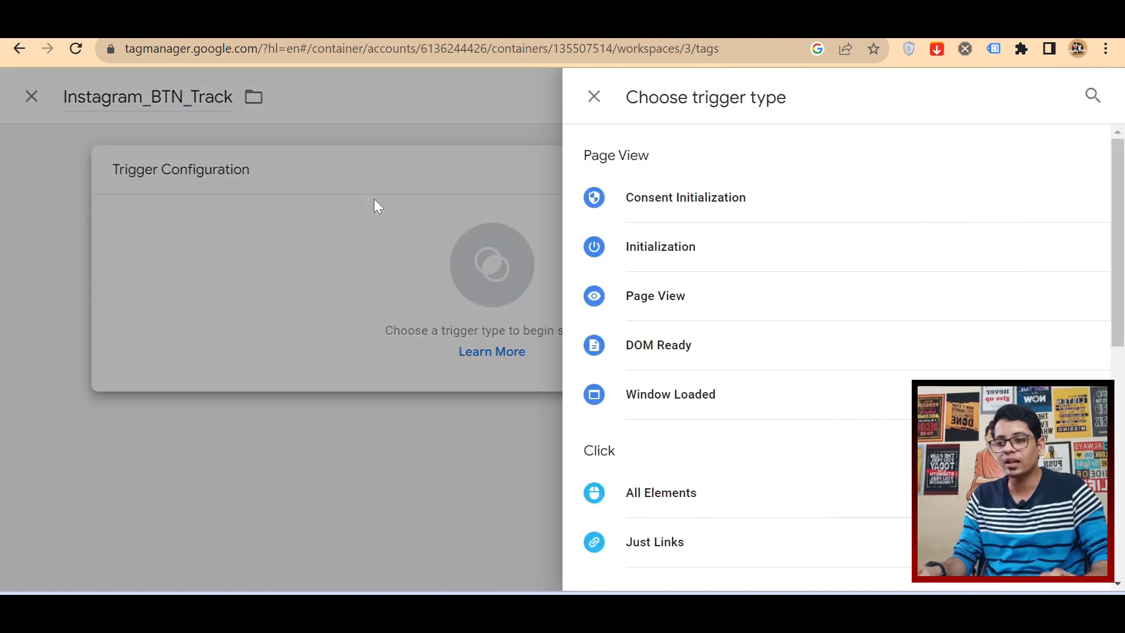
Step: Examine the available trigger types in the Page View, Click, User Engagement and Other groups
{"action": "scroll", "coordinate": [761, 366], "scroll_direction": "down", "scroll_amount": 3}
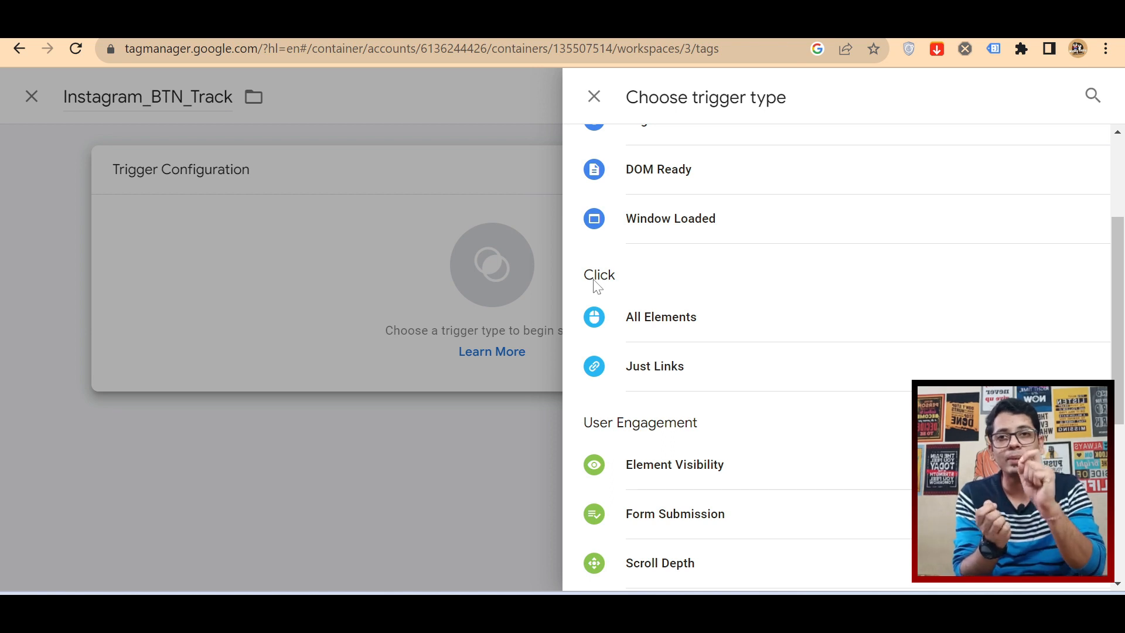
{"action": "scroll", "coordinate": [597, 287], "scroll_direction": "up", "scroll_amount": 3}
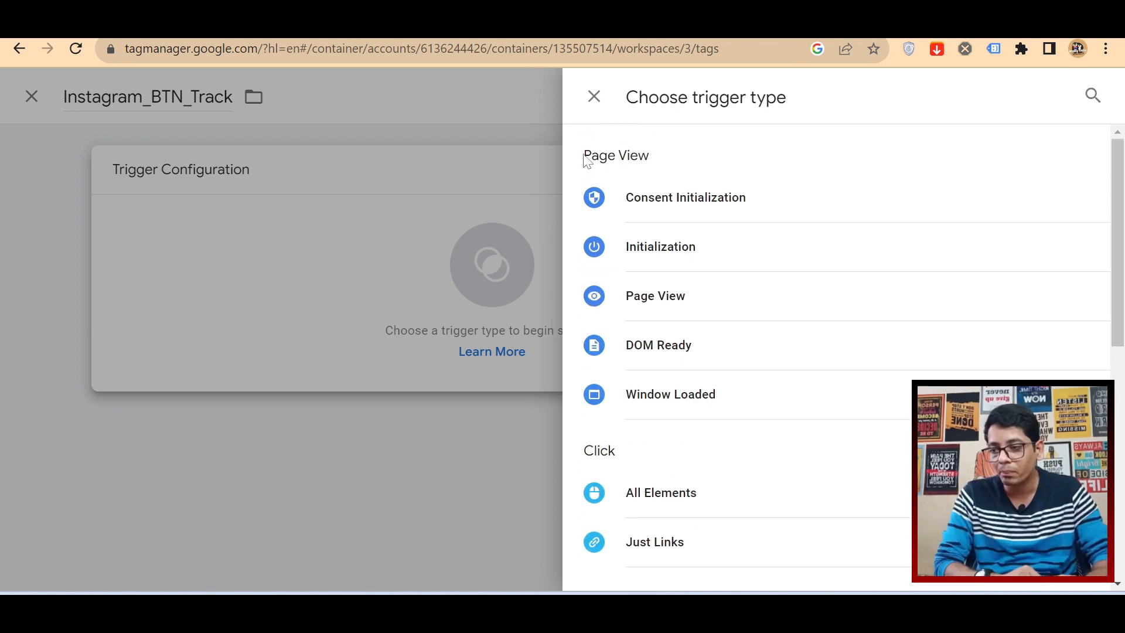
{"action": "left_click_drag", "start_coordinate": [585, 155], "coordinate": [663, 170]}
{"action": "scroll", "coordinate": [688, 326], "scroll_direction": "down", "scroll_amount": 3}
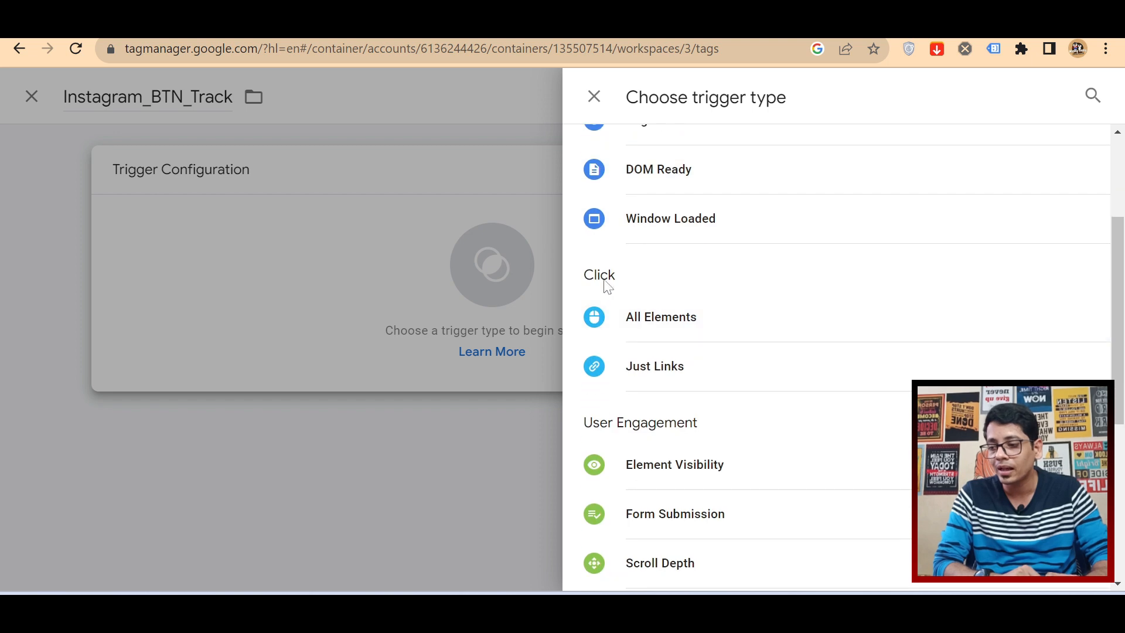
{"action": "scroll", "coordinate": [628, 323], "scroll_direction": "down", "scroll_amount": 3}
{"action": "left_click_drag", "start_coordinate": [584, 247], "coordinate": [698, 249]}
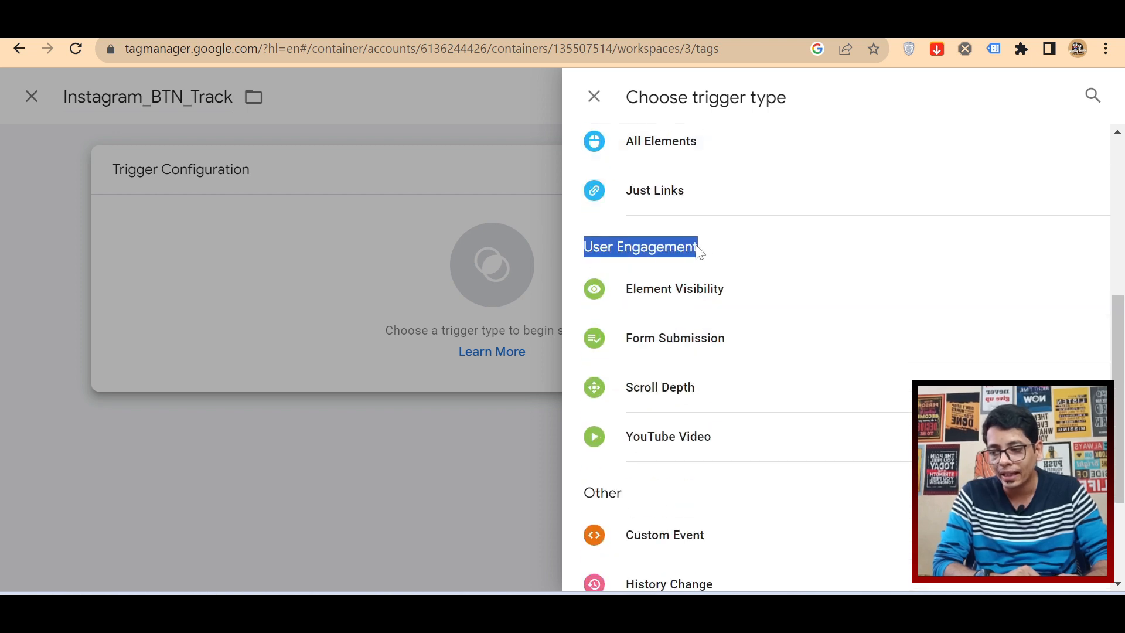
{"action": "scroll", "coordinate": [676, 346], "scroll_direction": "down", "scroll_amount": 1}
{"action": "scroll", "coordinate": [610, 467], "scroll_direction": "down", "scroll_amount": 3}
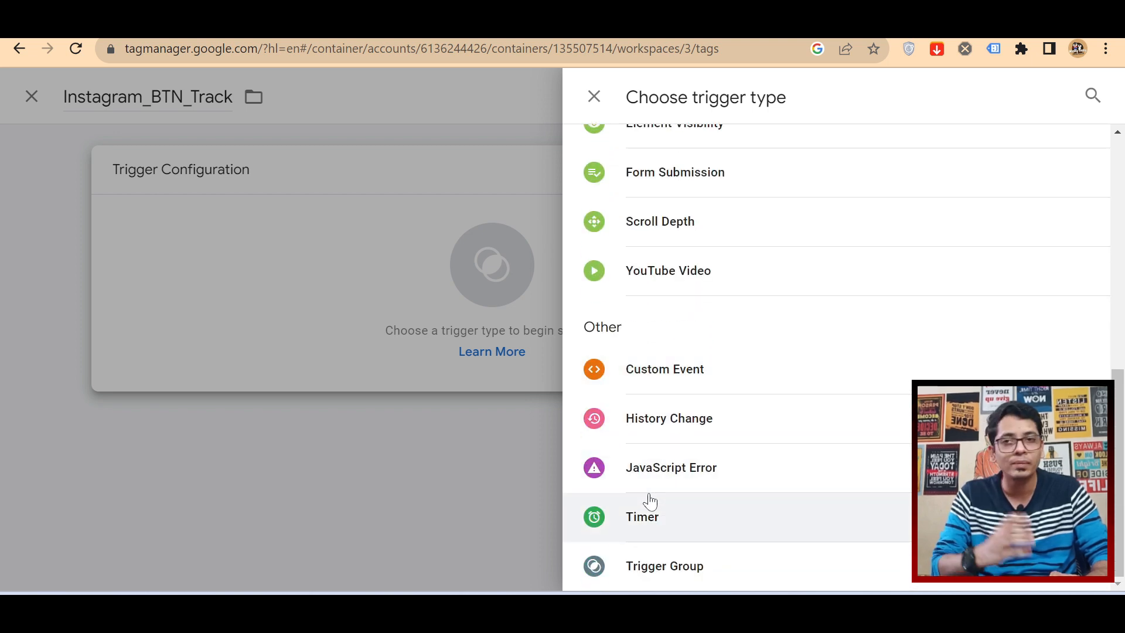
{"action": "scroll", "coordinate": [648, 503], "scroll_direction": "up", "scroll_amount": 6}
{"action": "scroll", "coordinate": [650, 501], "scroll_direction": "up", "scroll_amount": 2}
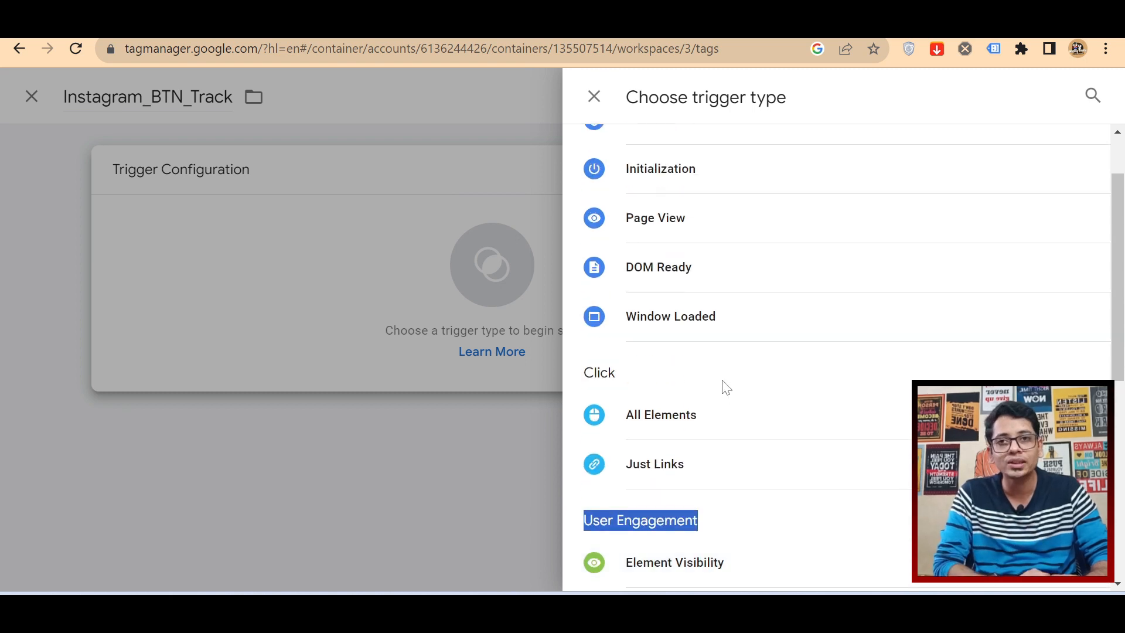
Step: Set the trigger type to Click - All Elements and make it fire on Some Clicks
{"action": "scroll", "coordinate": [726, 387], "scroll_direction": "down", "scroll_amount": 2}
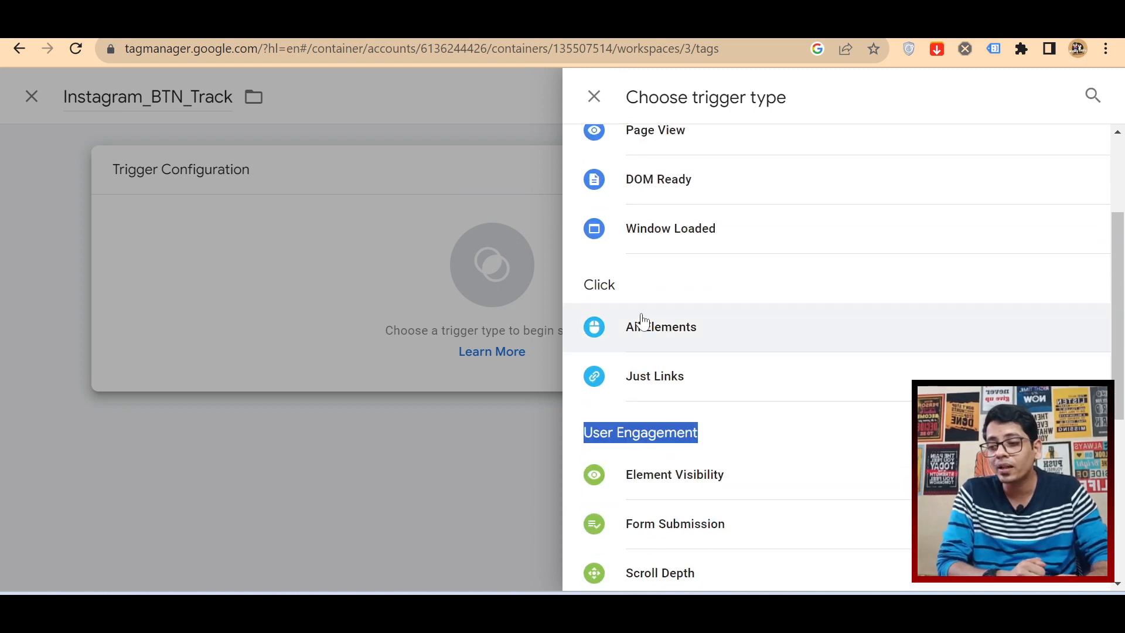
{"action": "left_click", "coordinate": [720, 333]}
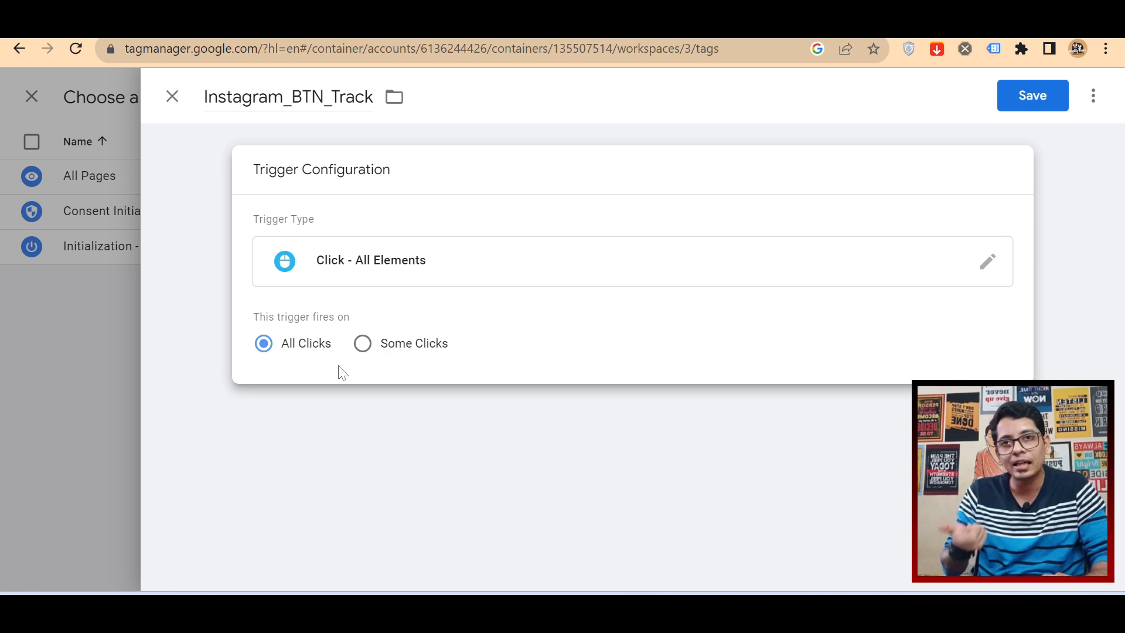
{"action": "left_click", "coordinate": [363, 345]}
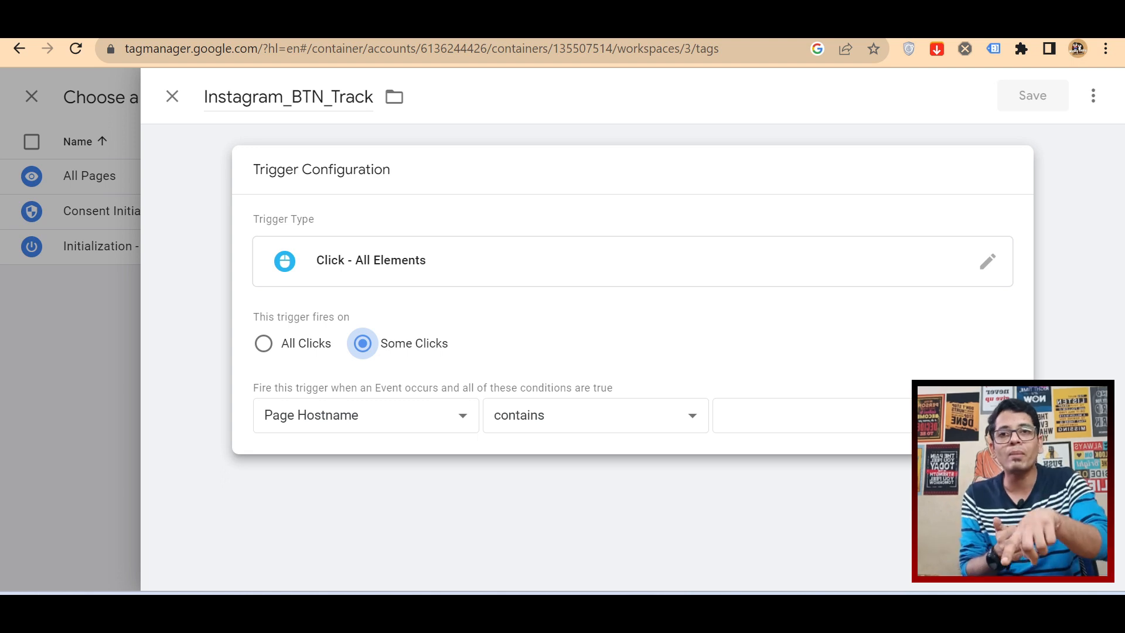
Step: Choose the built-in variable Click Text as the variable for the trigger's firing condition
{"action": "left_click", "coordinate": [347, 418]}
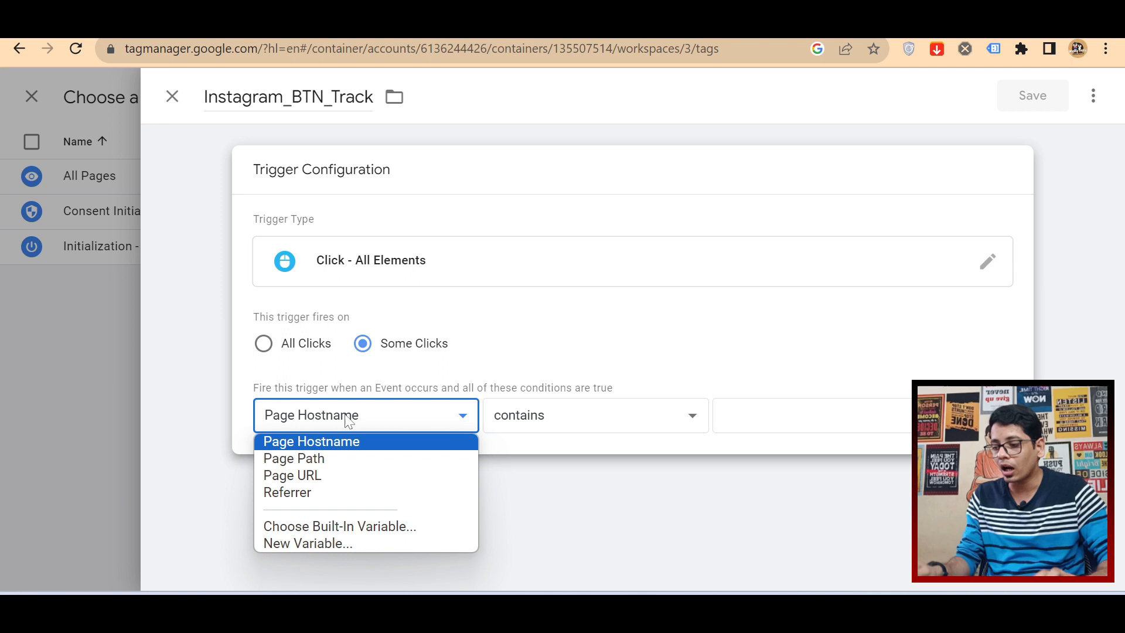
{"action": "left_click", "coordinate": [350, 532]}
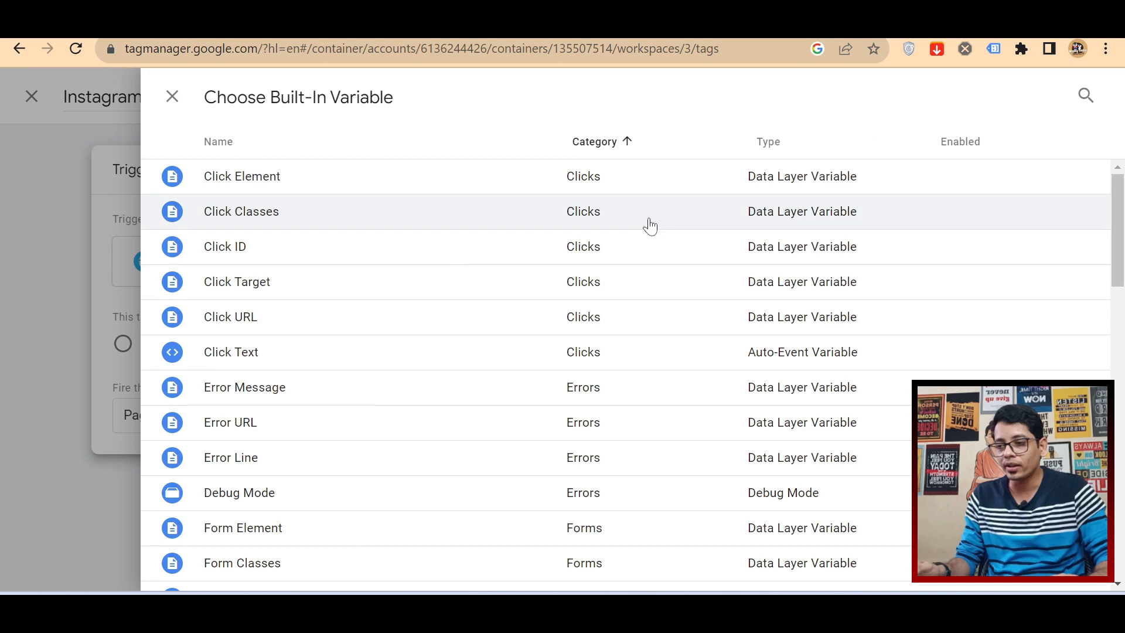
{"action": "scroll", "coordinate": [328, 258], "scroll_direction": "down", "scroll_amount": 5}
{"action": "scroll", "coordinate": [416, 481], "scroll_direction": "down", "scroll_amount": 6}
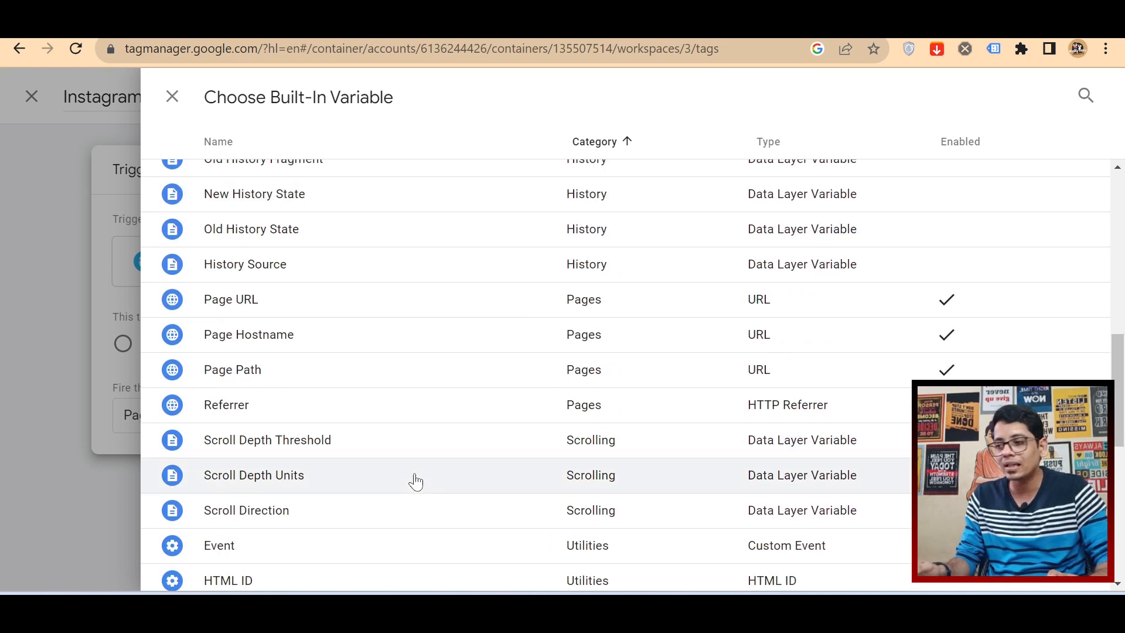
{"action": "scroll", "coordinate": [415, 482], "scroll_direction": "up", "scroll_amount": 10}
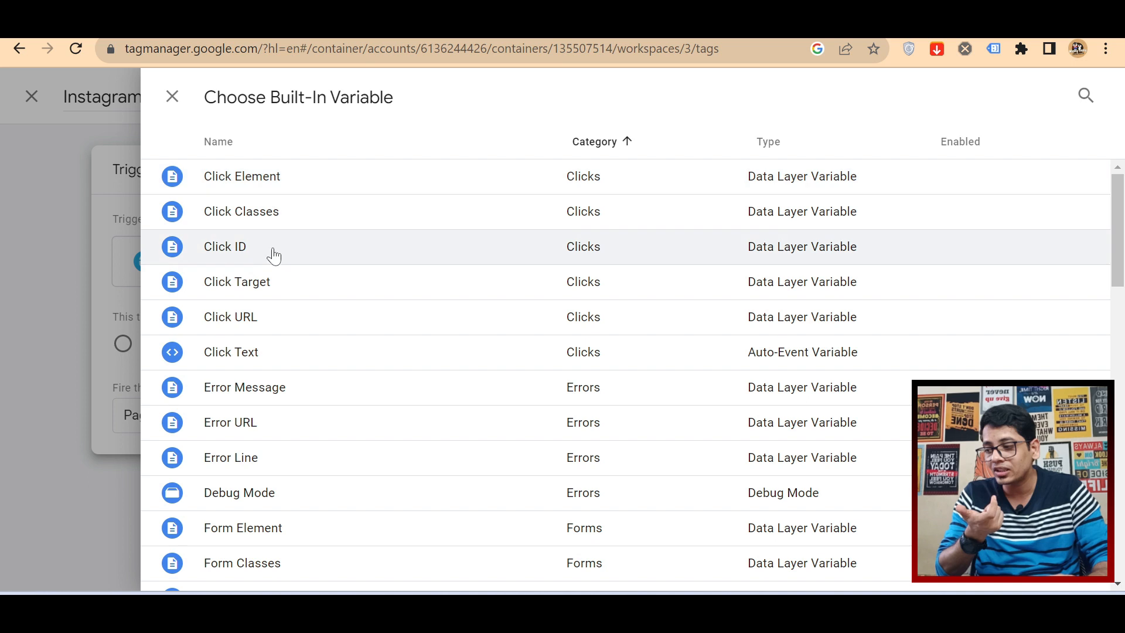
{"action": "left_click", "coordinate": [254, 364]}
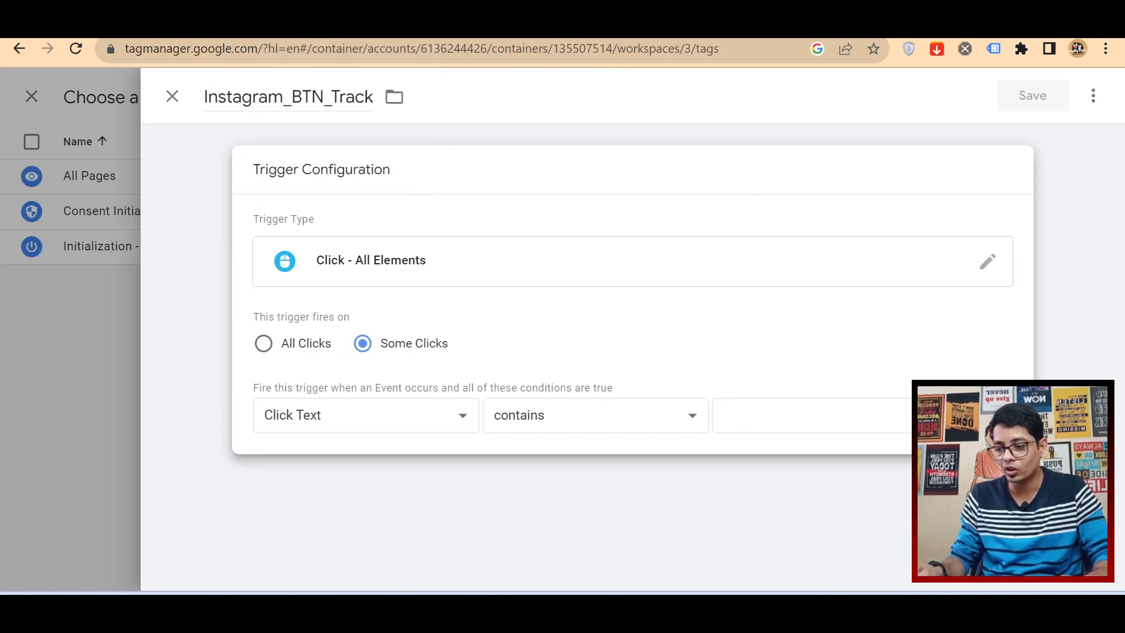
Step: Enter "Visit Instagram" as the value the Click Text condition is compared with
{"action": "left_click", "coordinate": [812, 415]}
{"action": "type", "text": "Visit Instar"}
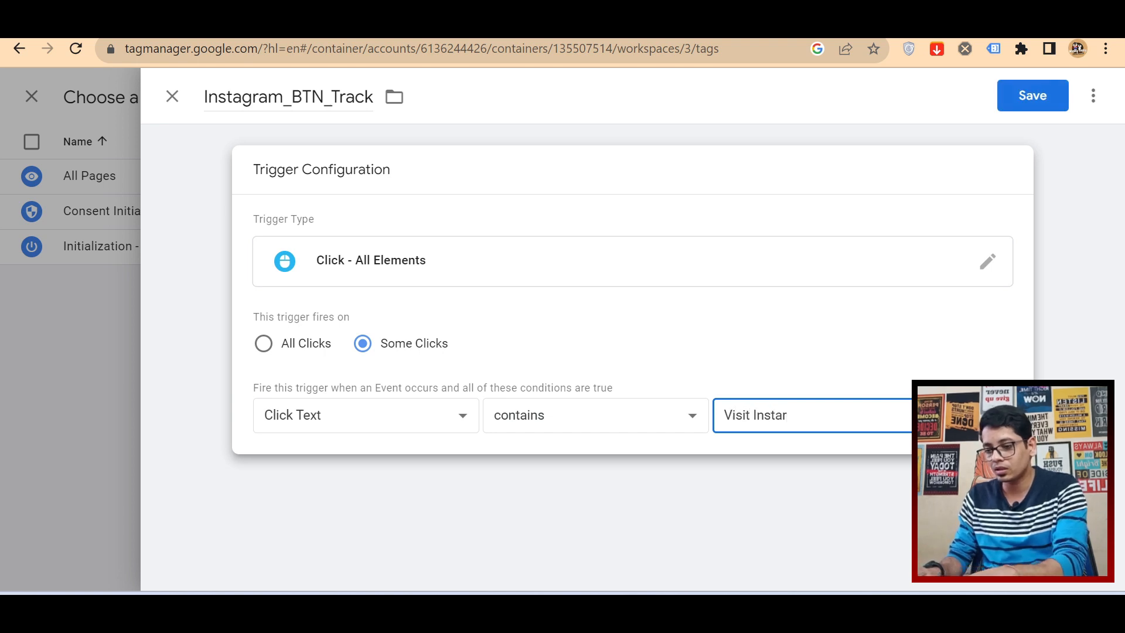
{"action": "key", "text": "BackSpace"}
{"action": "type", "text": "gram"}
{"action": "left_click", "coordinate": [804, 347]}
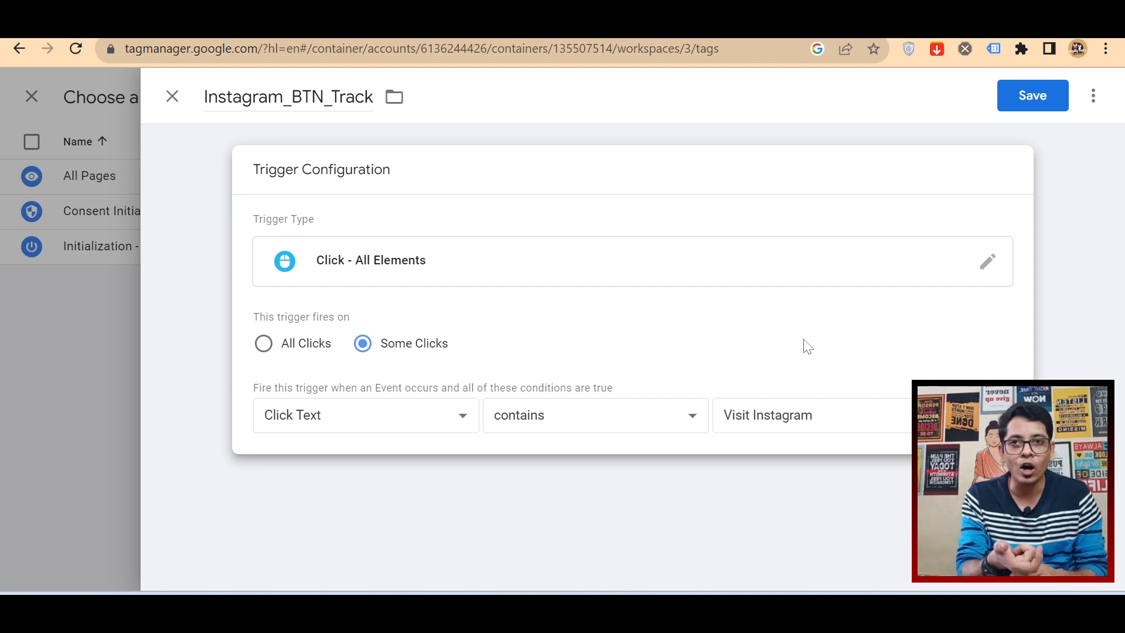
Step: Change the Click Text condition's operator to equals so only an exact text match fires the trigger
{"action": "left_click", "coordinate": [624, 429]}
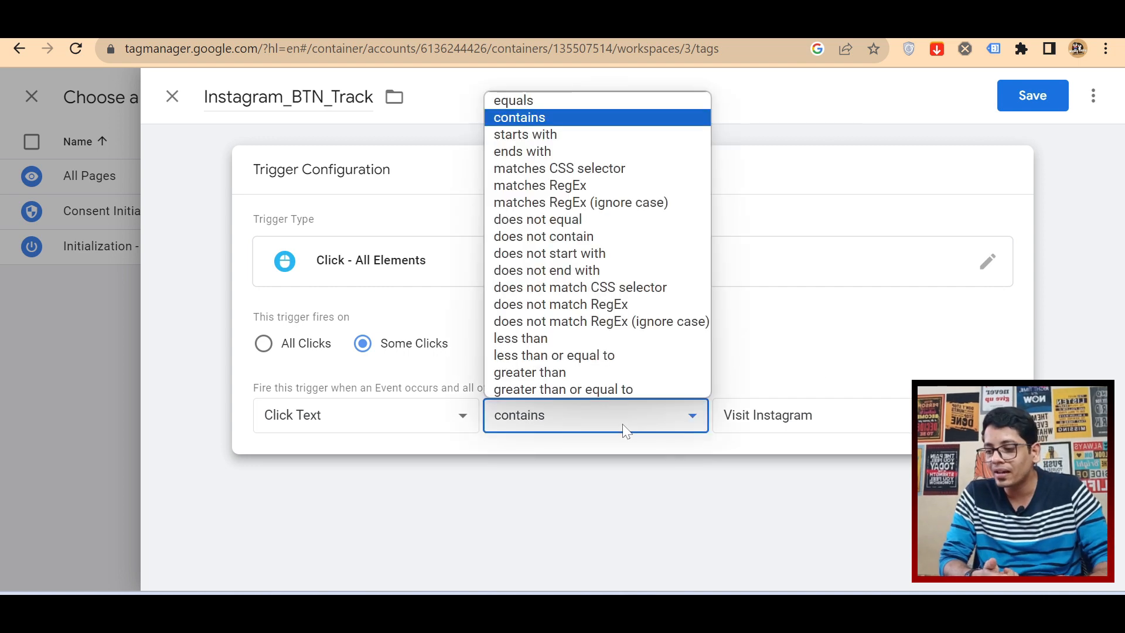
{"action": "left_click", "coordinate": [560, 108]}
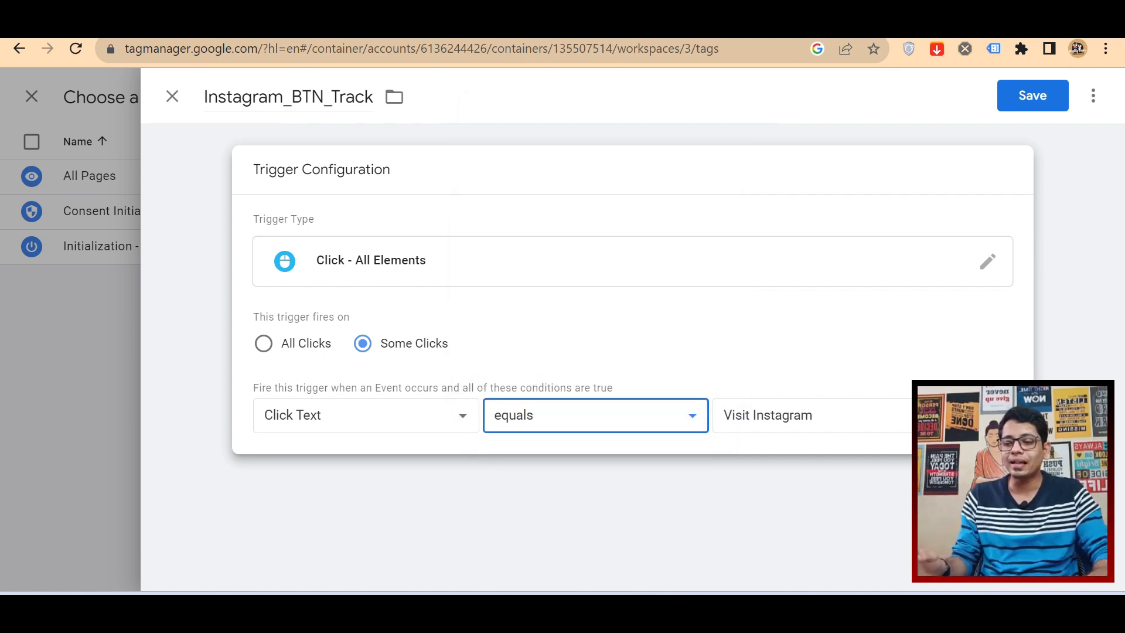
{"action": "key", "text": "Tab"}
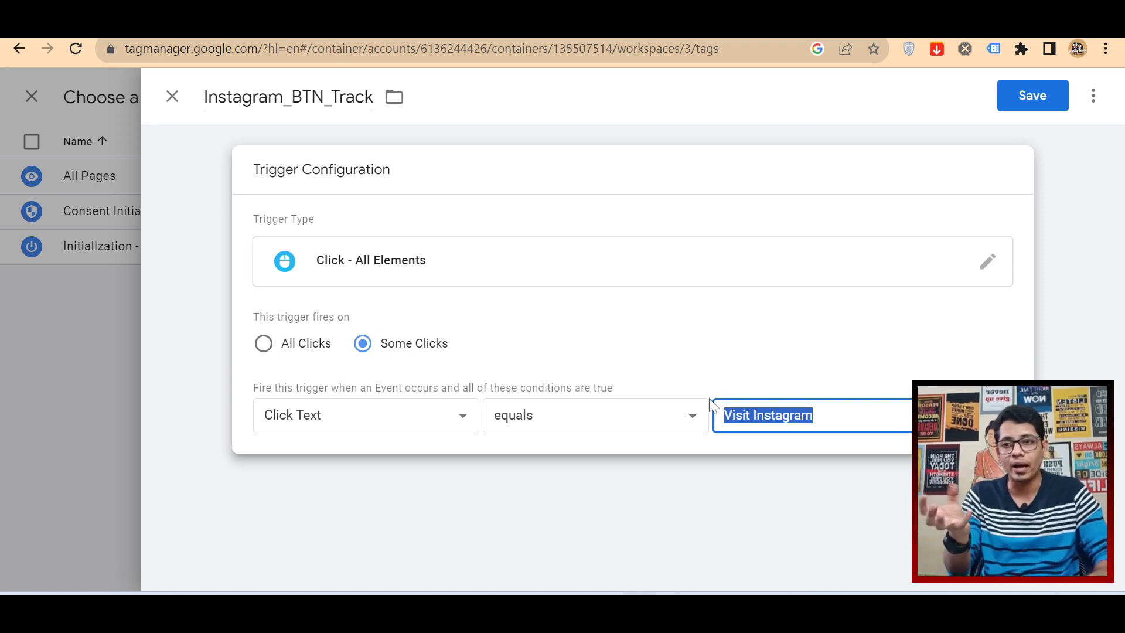
{"action": "left_click", "coordinate": [289, 97]}
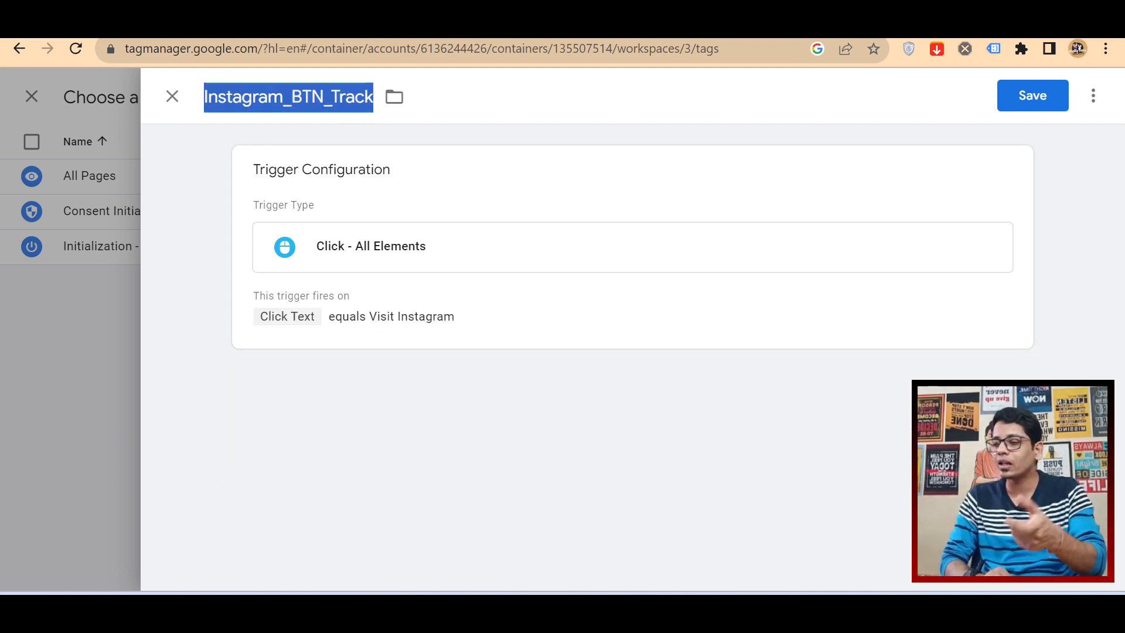
{"action": "left_click", "coordinate": [566, 296]}
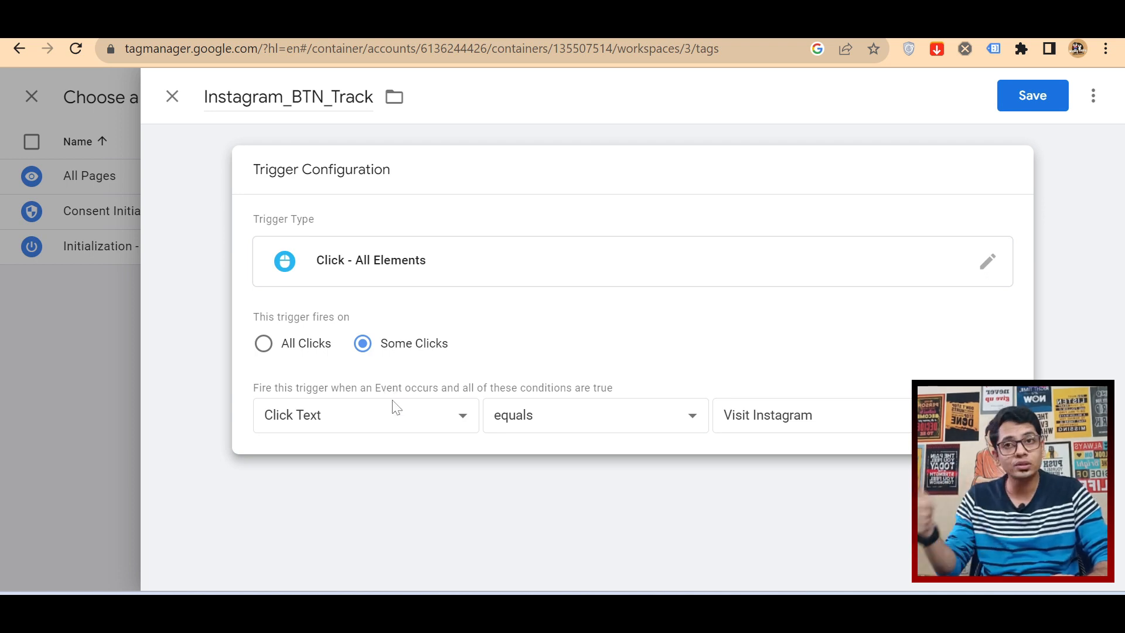
Step: Save the Instagram_BTN_Track trigger and the Instagram BTN Track tag it is attached to
{"action": "left_click_drag", "start_coordinate": [816, 416], "coordinate": [703, 420]}
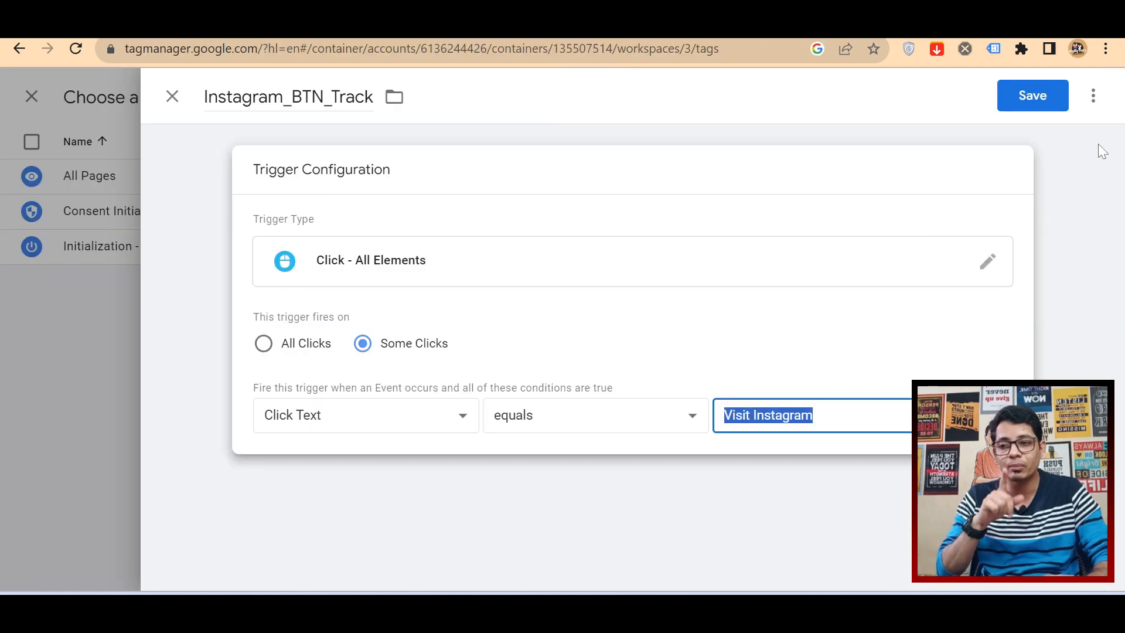
{"action": "left_click", "coordinate": [1048, 110]}
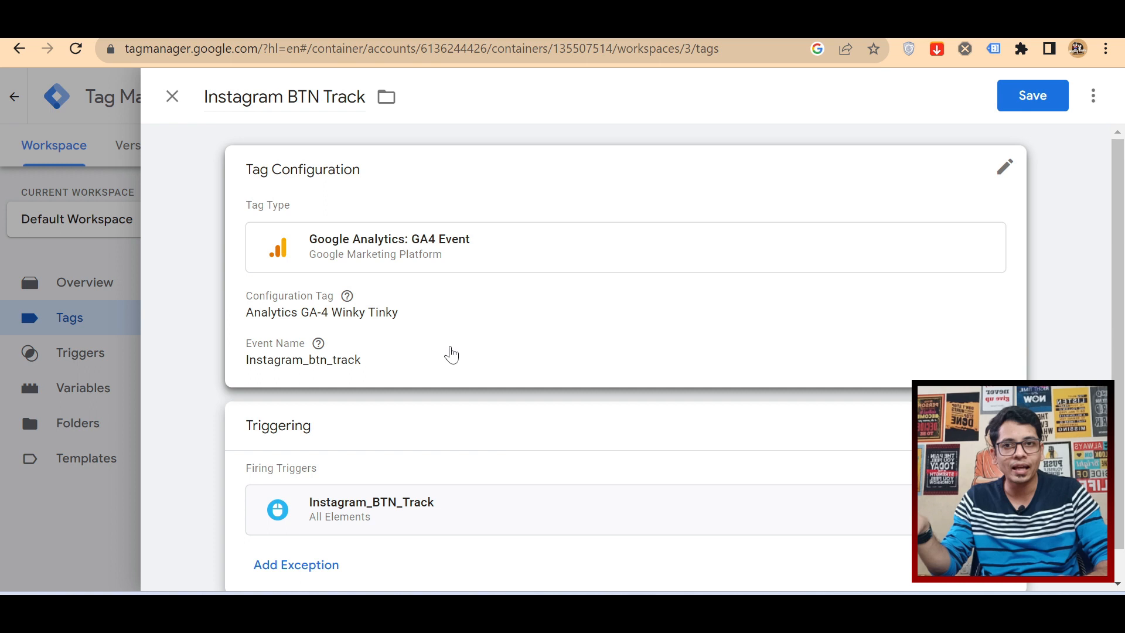
{"action": "left_click", "coordinate": [1043, 101]}
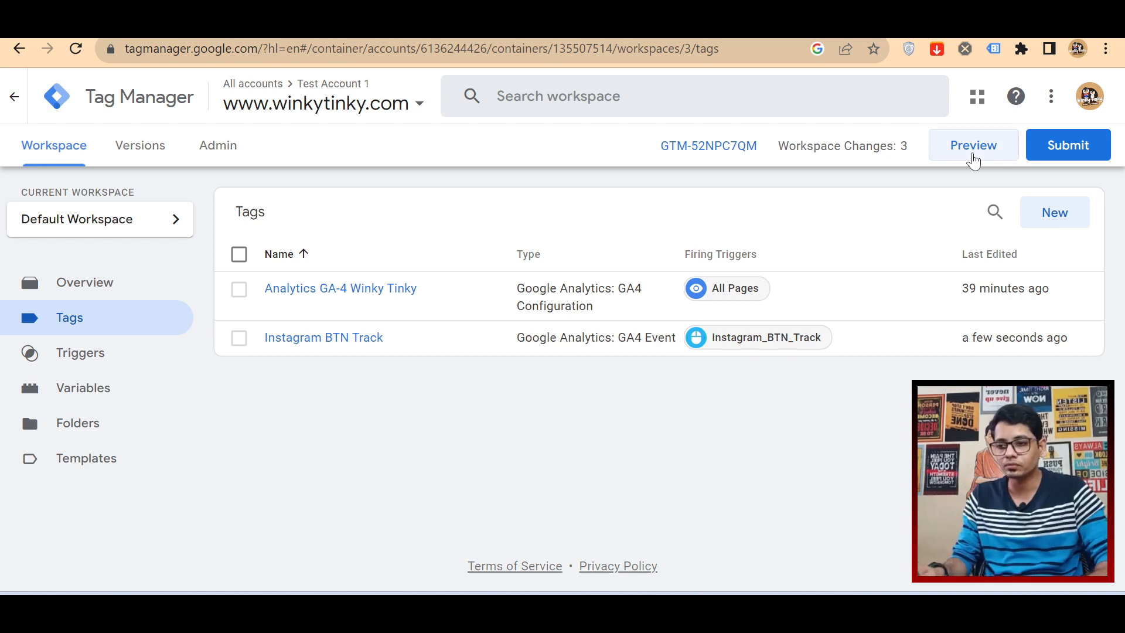
Step: Start preview mode for the container and connect Tag Assistant to the site's winkytinky.com/contact-us/ page
{"action": "left_click", "coordinate": [973, 156]}
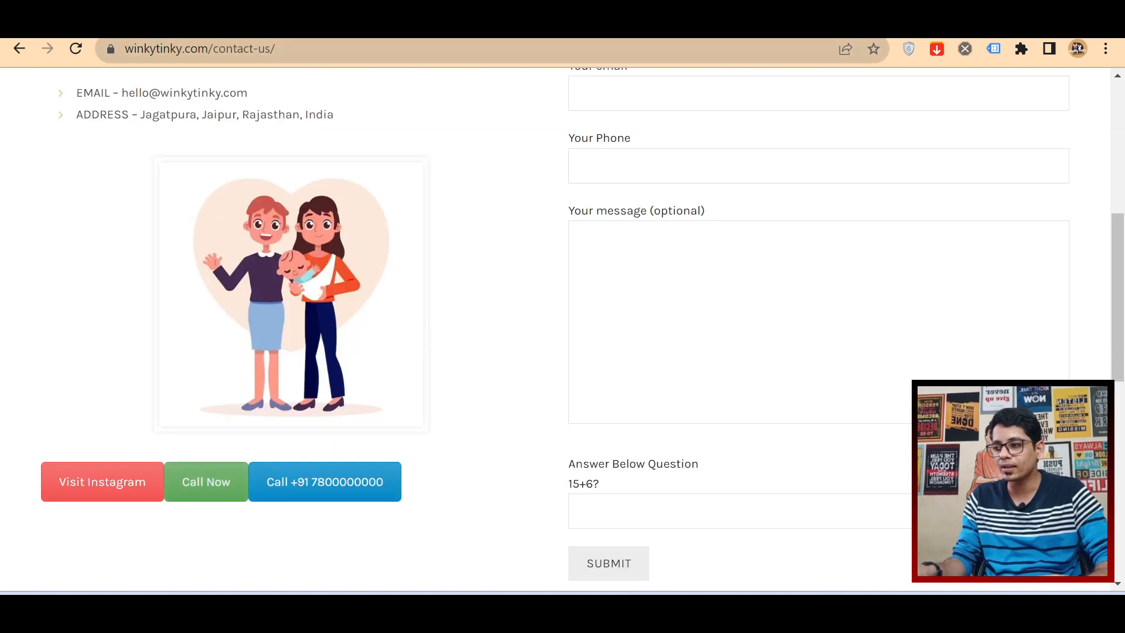
{"action": "left_click", "coordinate": [527, 49]}
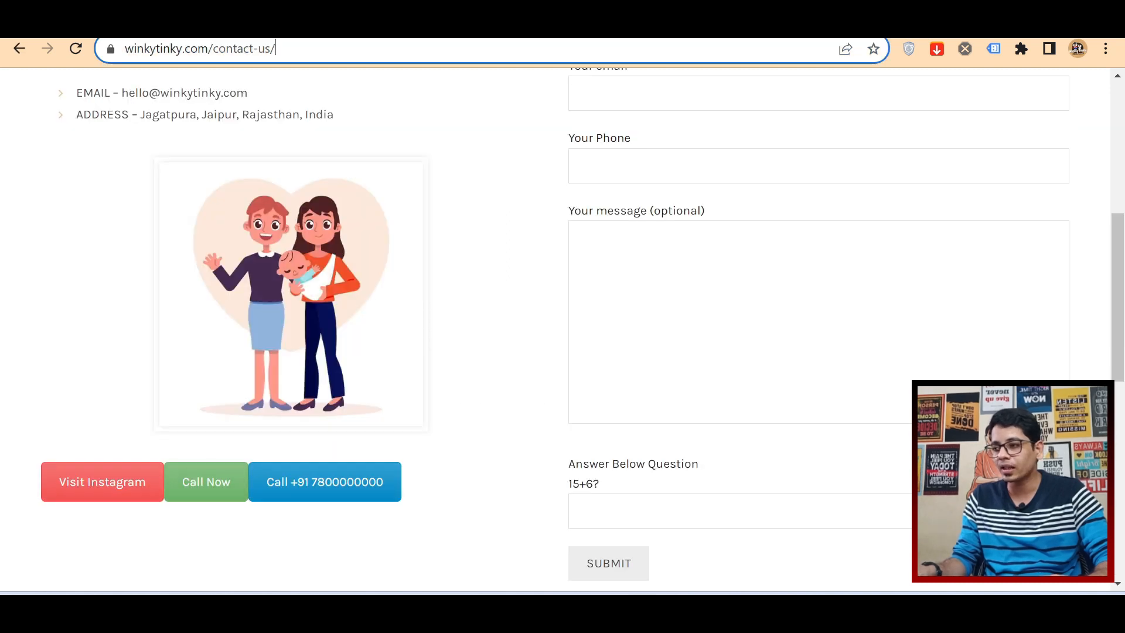
{"action": "left_click", "coordinate": [527, 27]}
{"action": "left_click", "coordinate": [555, 449]}
{"action": "type", "text": "https://winkytinky.com/contact-us/"}
{"action": "left_click", "coordinate": [555, 496]}
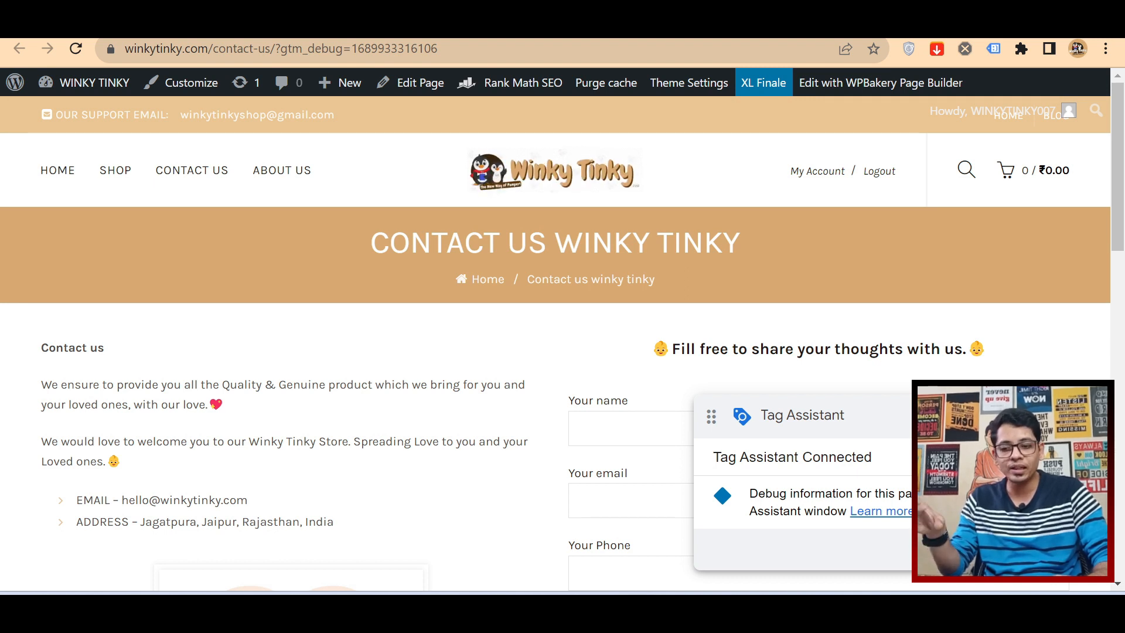
Step: Move the Tag Assistant badge on the contact page up out of the way and bring the Visit Instagram button into view
{"action": "left_click_drag", "start_coordinate": [1007, 416], "coordinate": [988, 146]}
{"action": "scroll", "coordinate": [620, 428], "scroll_direction": "down", "scroll_amount": 10}
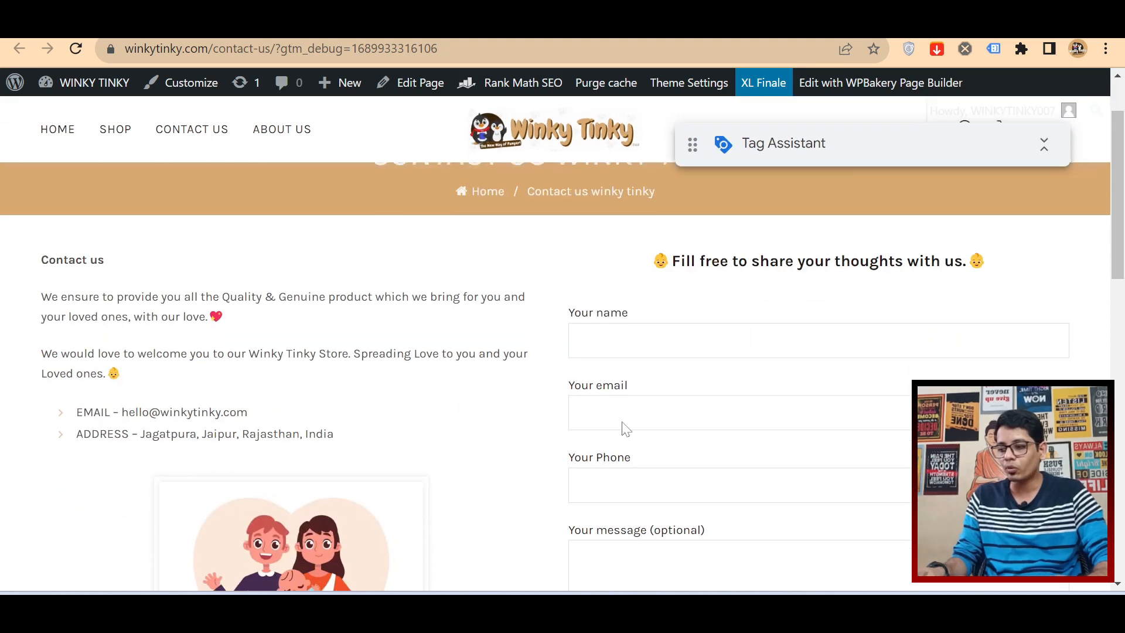
{"action": "scroll", "coordinate": [620, 428], "scroll_direction": "up", "scroll_amount": 2}
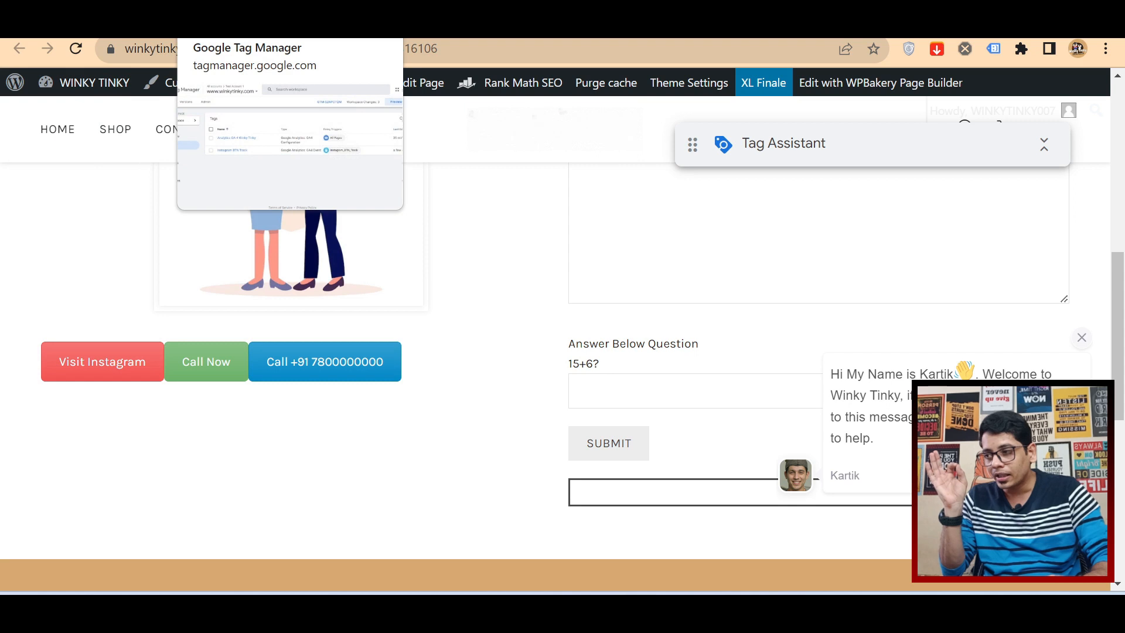
Step: Return to the Tag Assistant window, continue past the connection notice, and check the summary of fired and not fired tags
{"action": "left_click", "coordinate": [240, 25]}
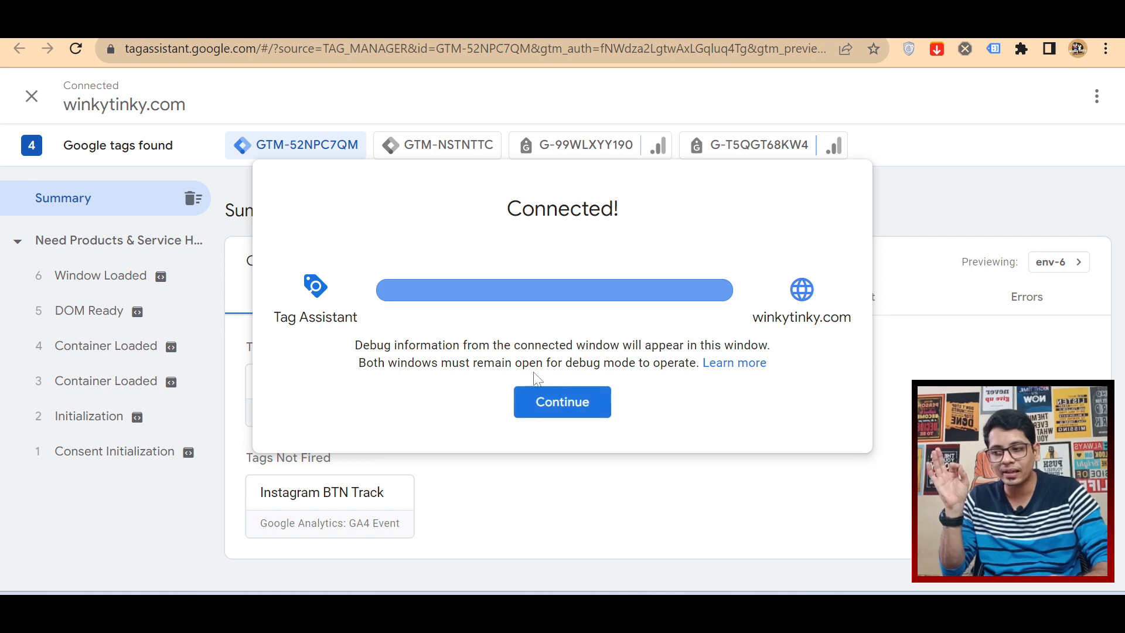
{"action": "left_click", "coordinate": [549, 420]}
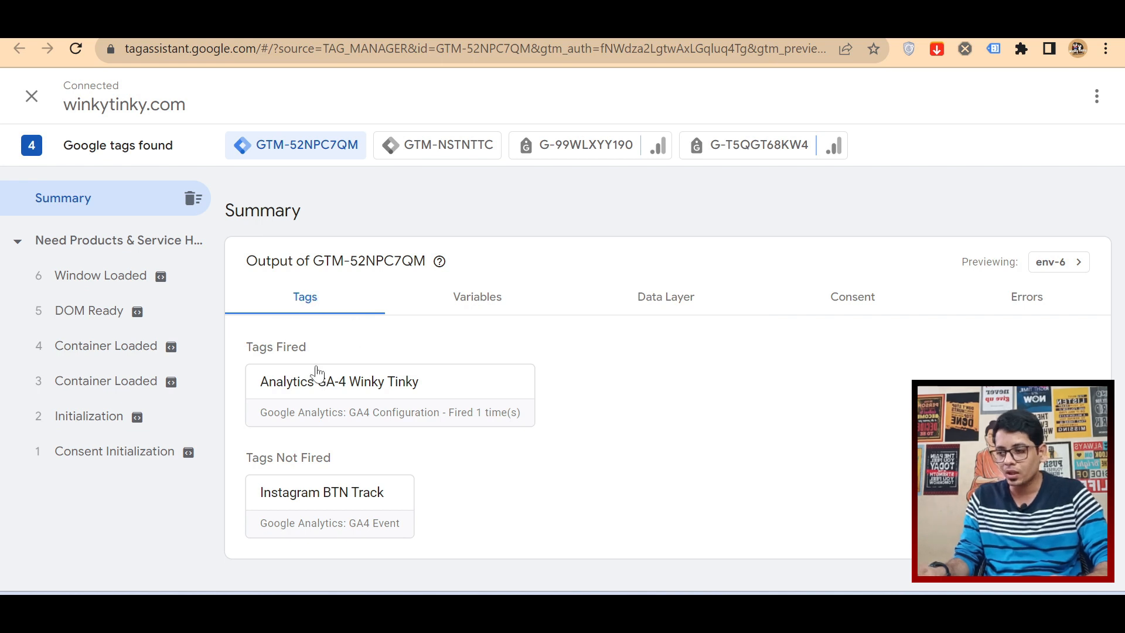
{"action": "left_click_drag", "start_coordinate": [244, 350], "coordinate": [313, 354]}
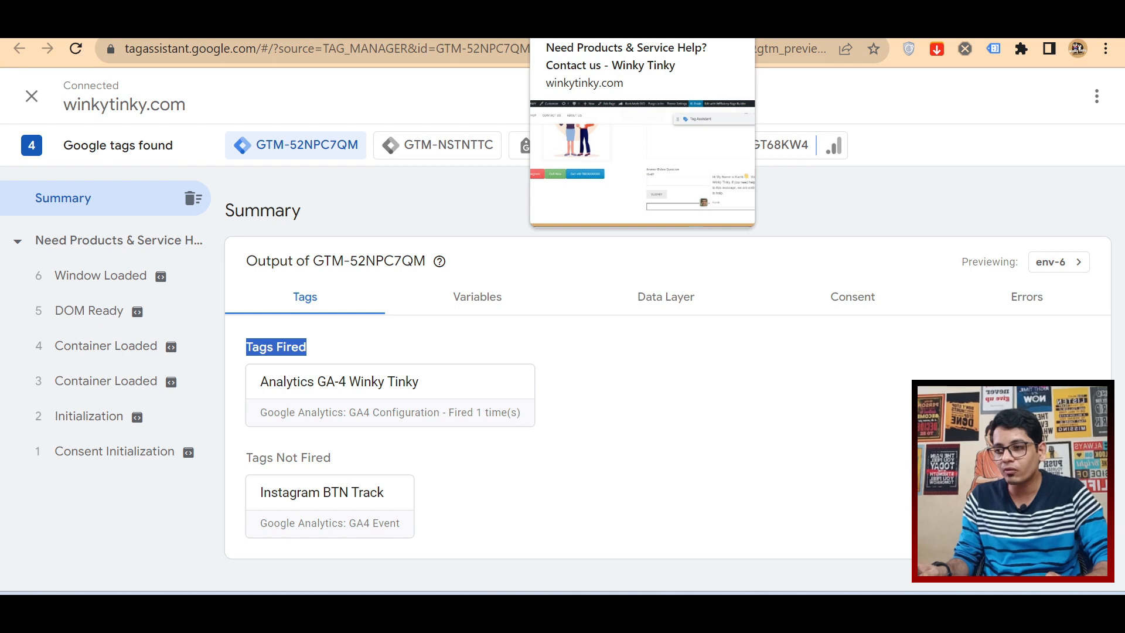
Step: Test the Visit Instagram button on the debugged contact page and check under Tags Fired whether the Instagram BTN Track tag responded
{"action": "left_click", "coordinate": [560, 28]}
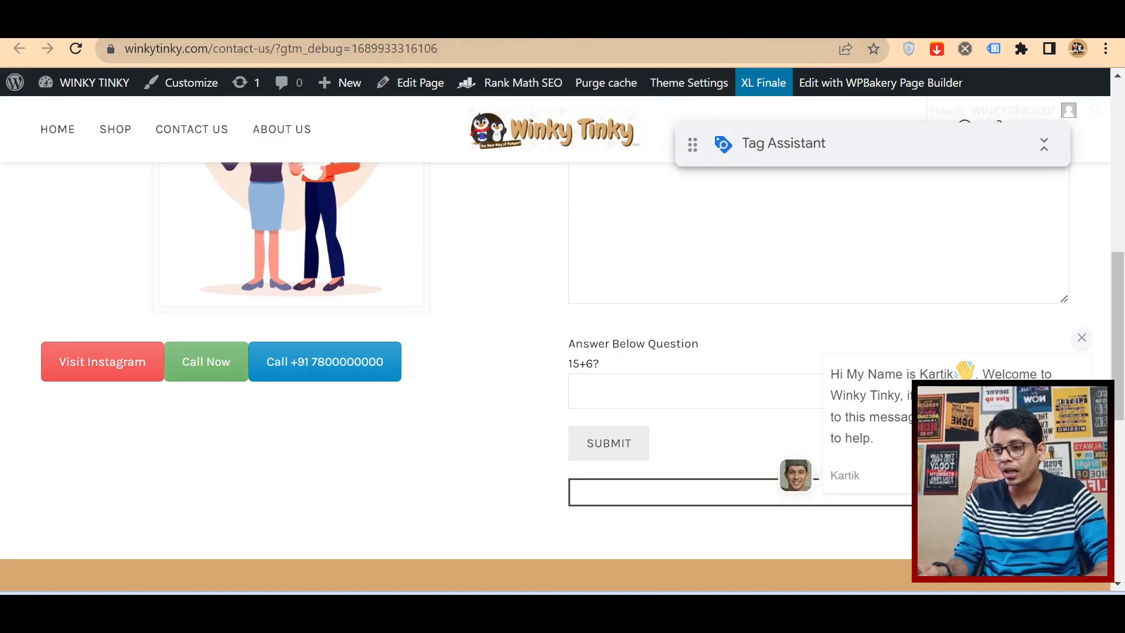
{"action": "left_click", "coordinate": [560, 28]}
{"action": "left_click", "coordinate": [352, 28]}
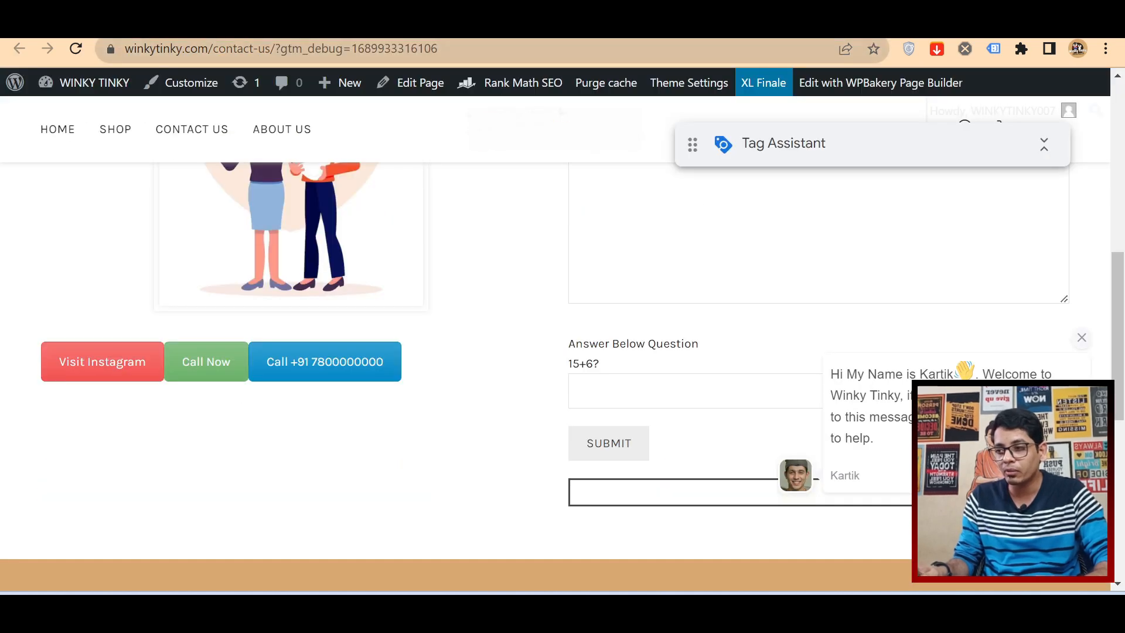
{"action": "left_click", "coordinate": [114, 372]}
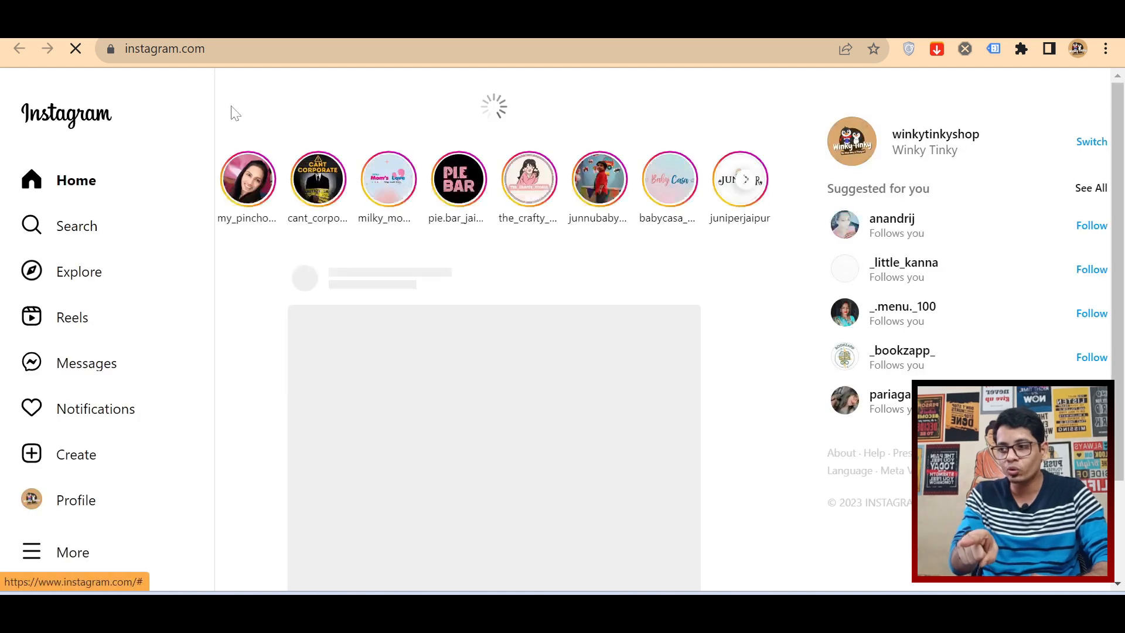
{"action": "left_click", "coordinate": [258, 24]}
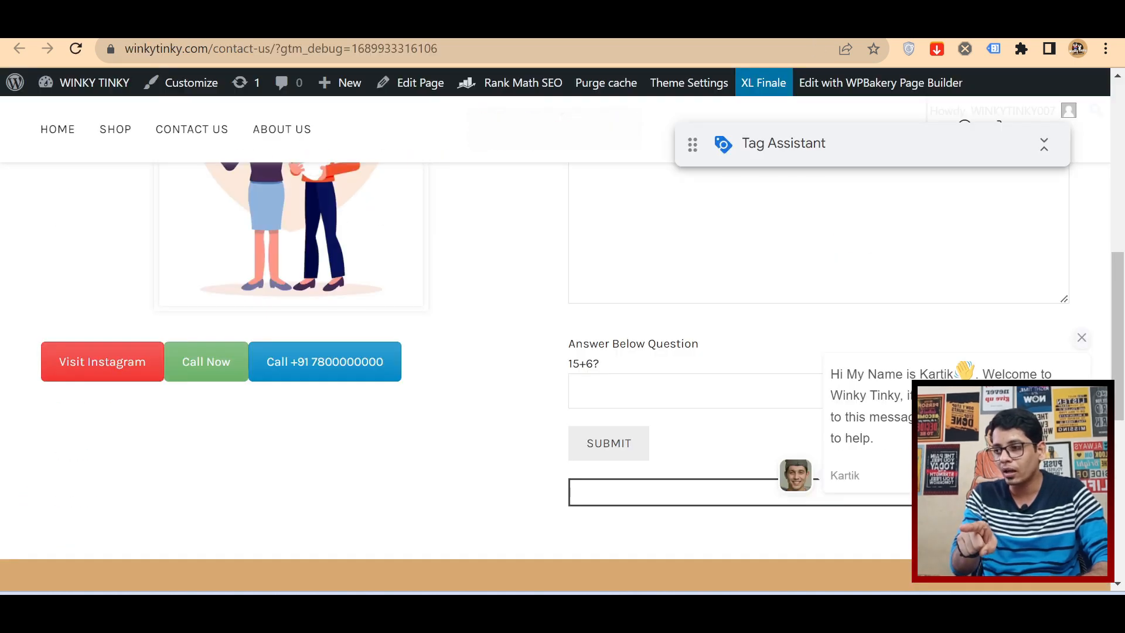
{"action": "left_click", "coordinate": [176, 25]}
{"action": "left_click", "coordinate": [527, 410]}
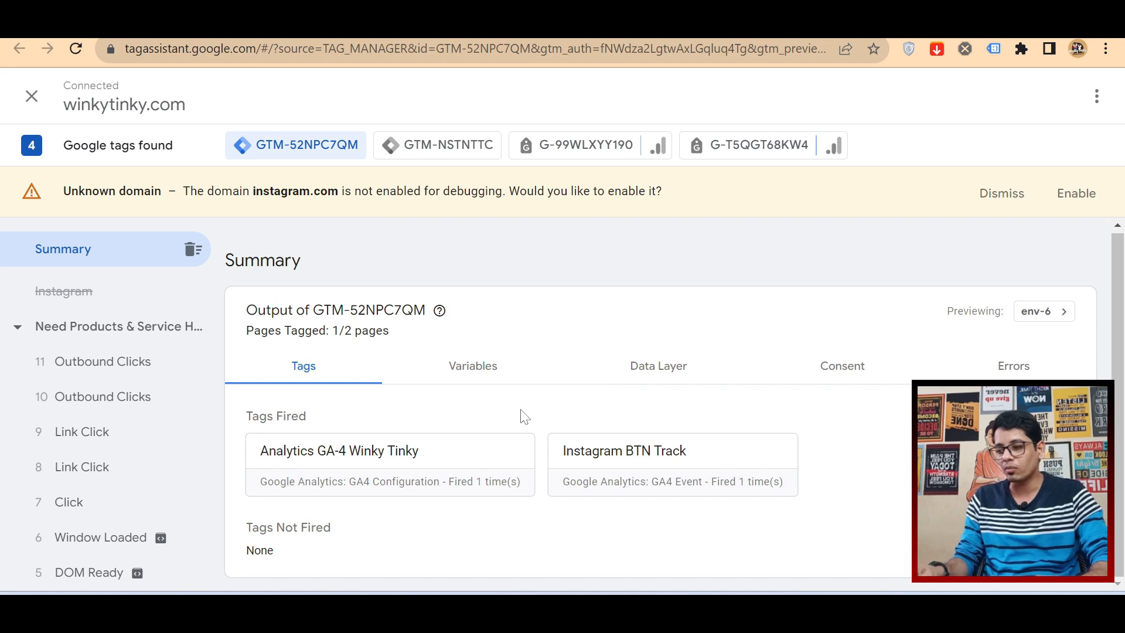
{"action": "left_click_drag", "start_coordinate": [244, 417], "coordinate": [321, 429]}
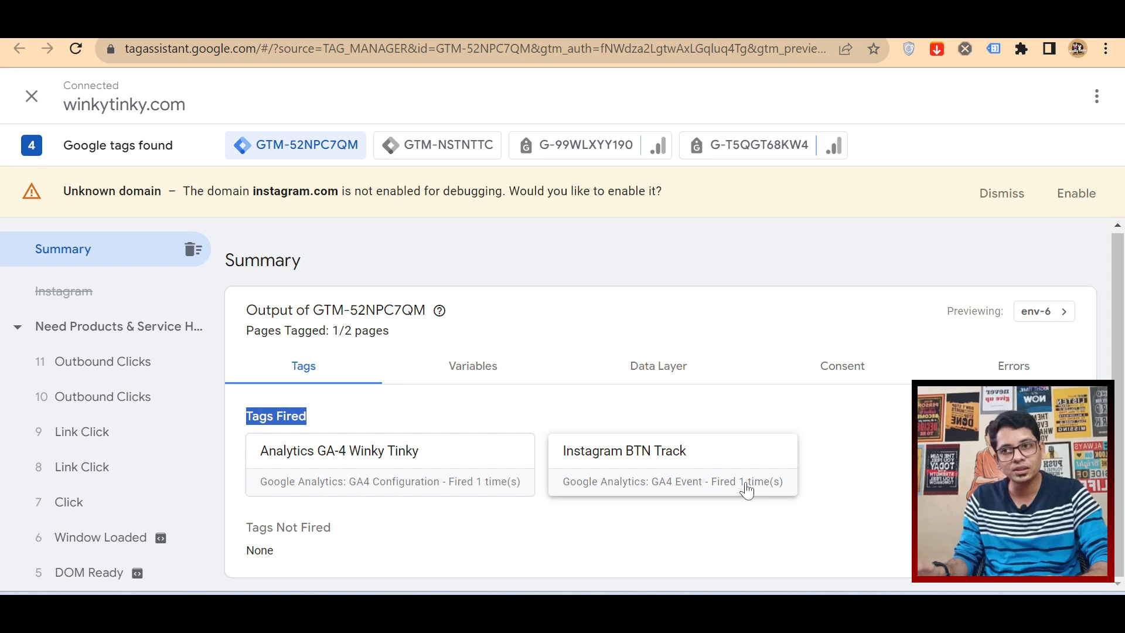
Step: Test the Visit Instagram button twice more, checking the Instagram BTN Track tag's fire count each time, and return to Google Tag Manager
{"action": "left_click", "coordinate": [363, 28]}
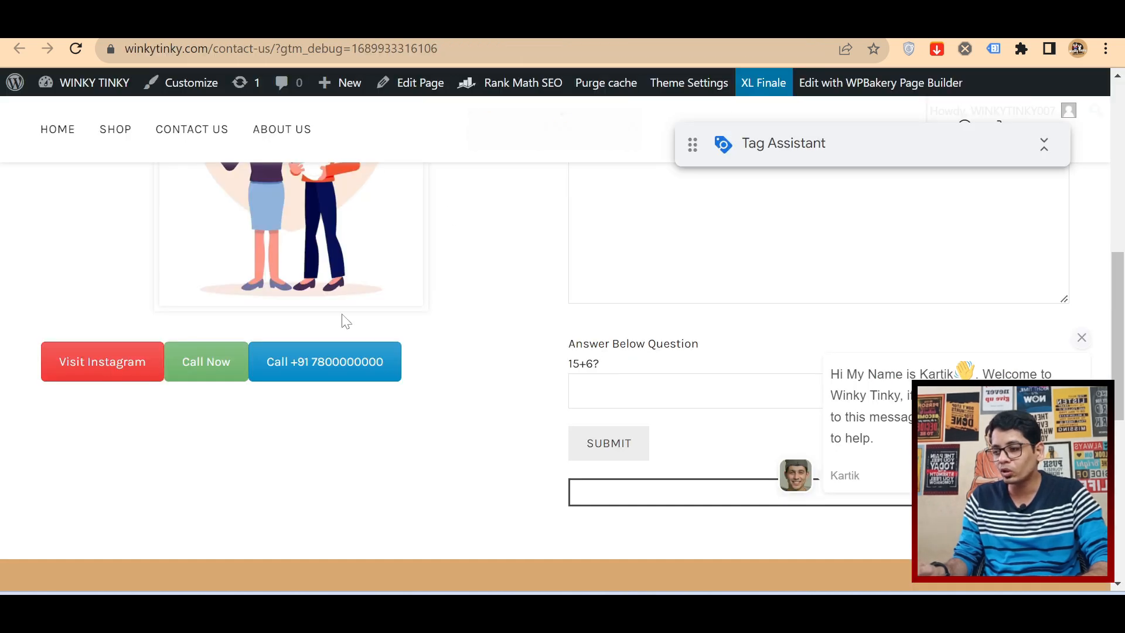
{"action": "left_click", "coordinate": [107, 363]}
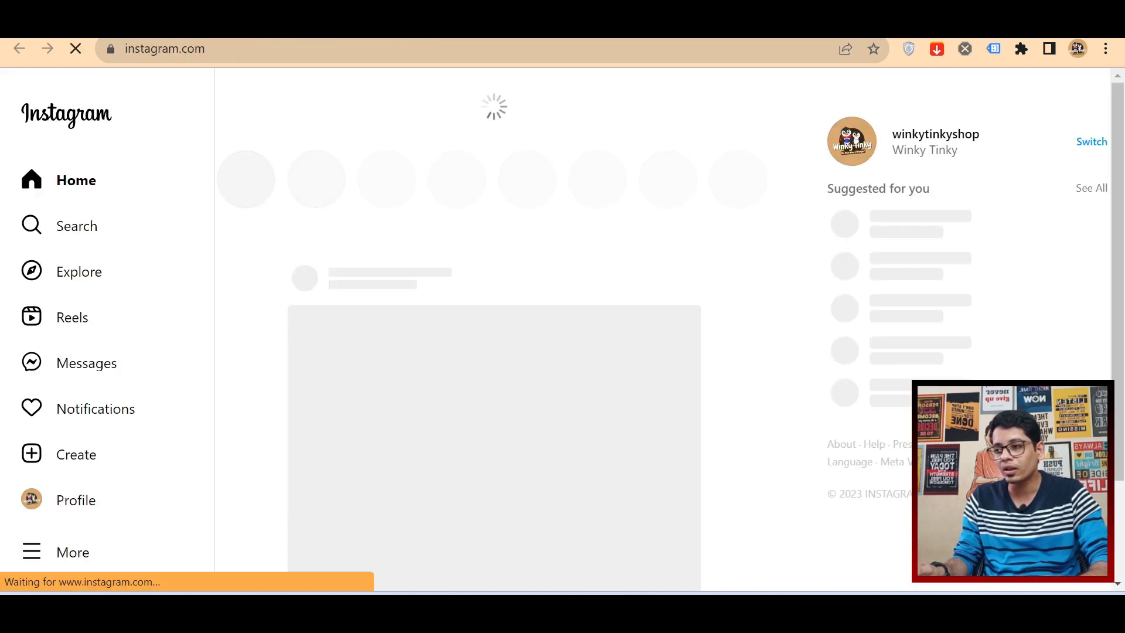
{"action": "left_click", "coordinate": [322, 24]}
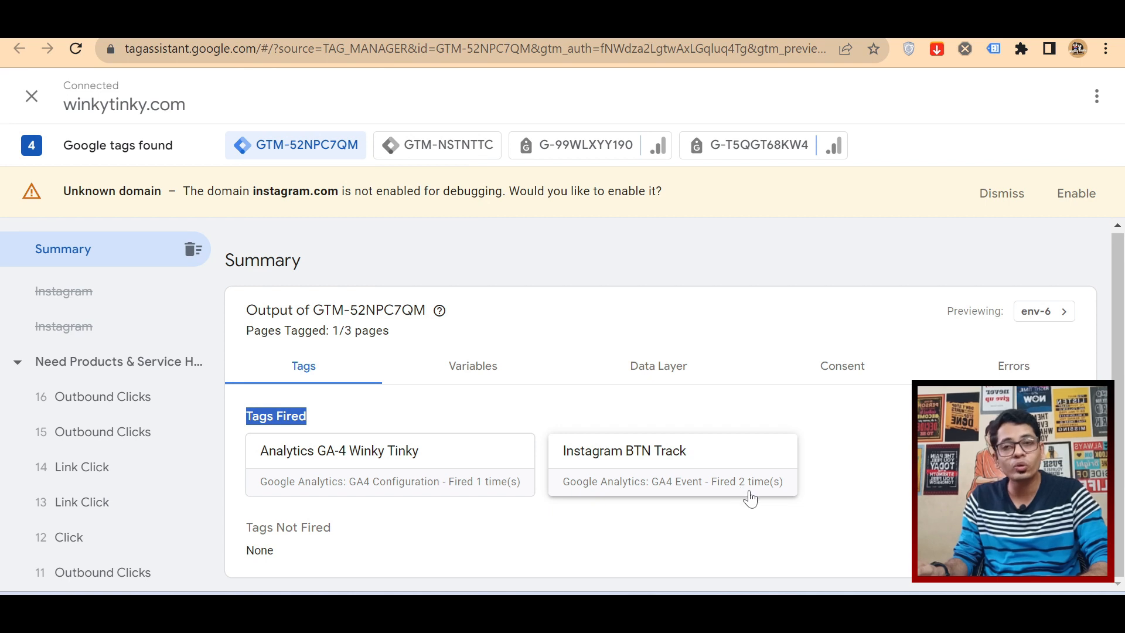
{"action": "left_click", "coordinate": [469, 26]}
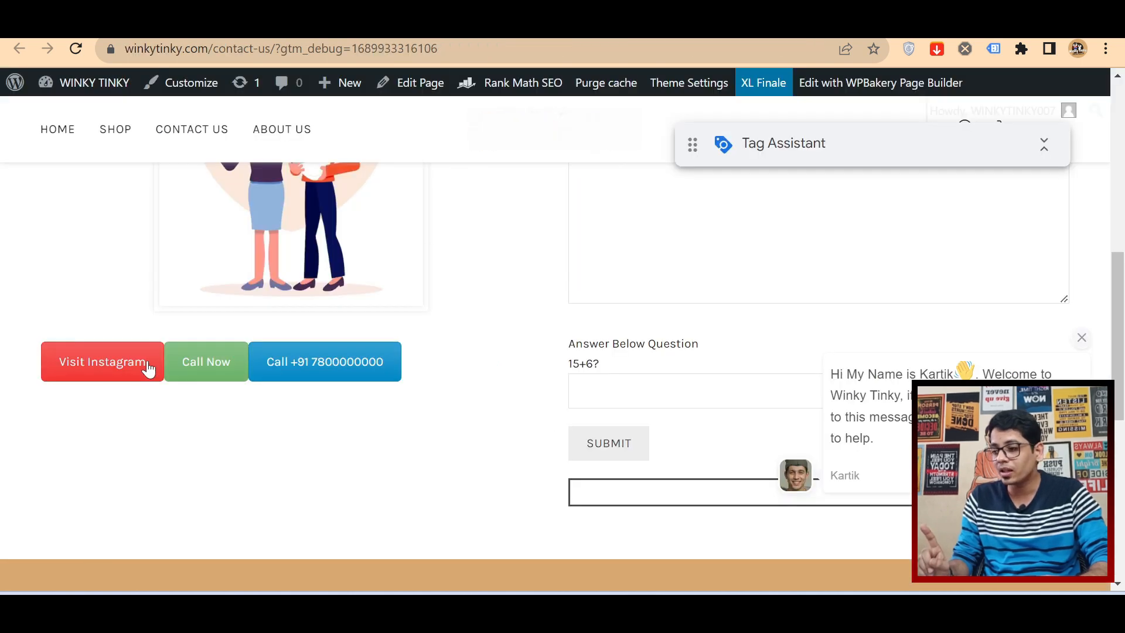
{"action": "left_click", "coordinate": [148, 370]}
{"action": "left_click", "coordinate": [323, 25]}
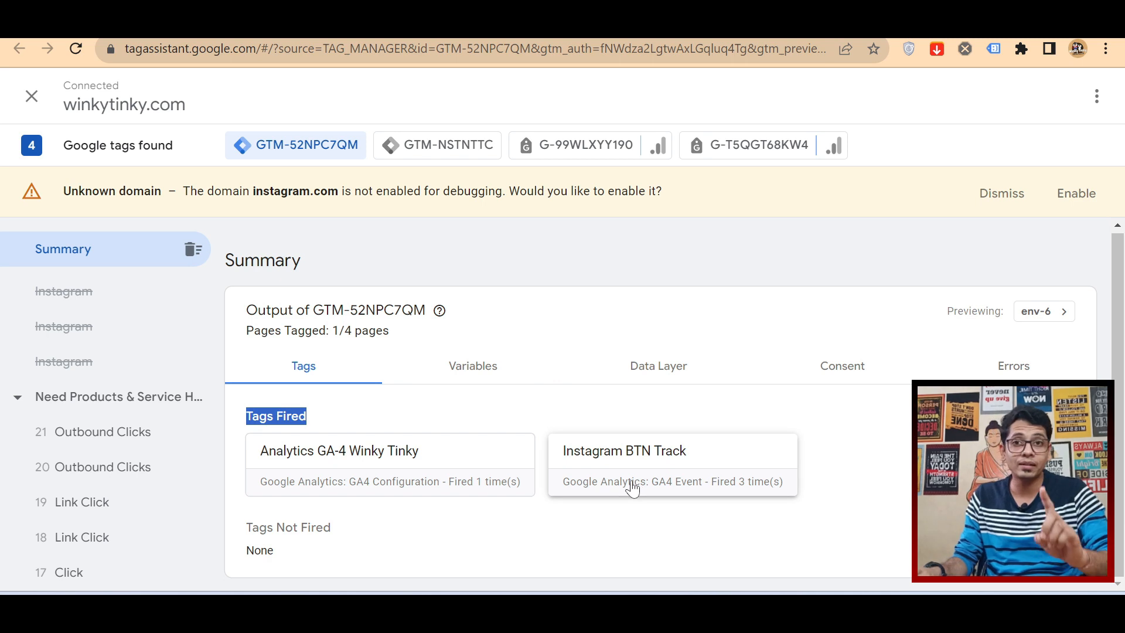
{"action": "left_click", "coordinate": [282, 30]}
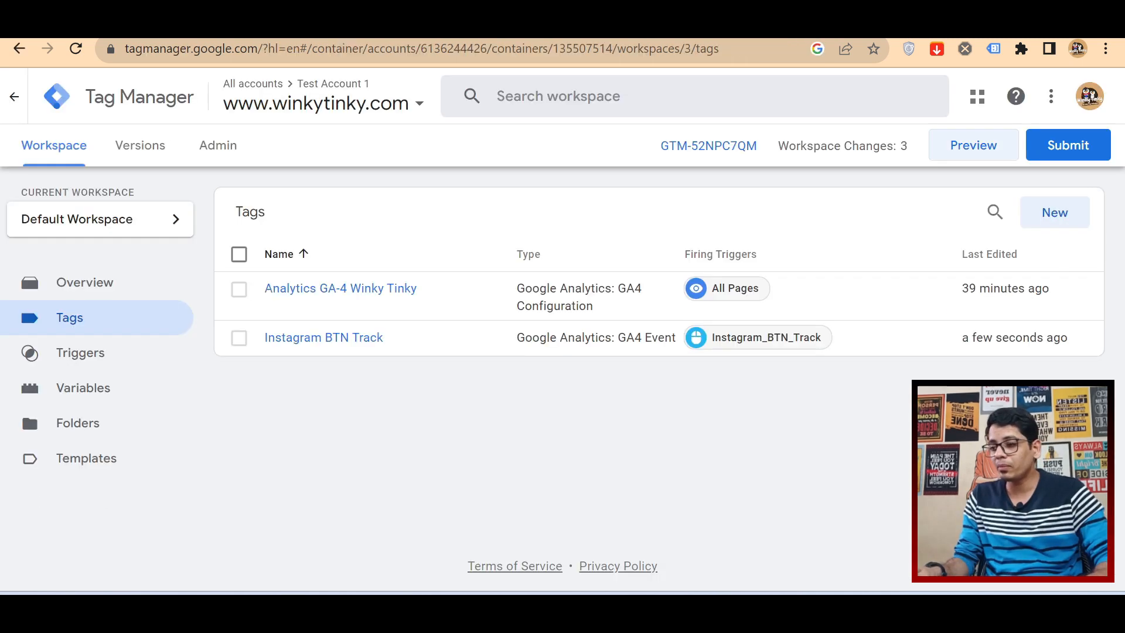
Step: Submit and publish the workspace changes without a version name or description, close the version summary, and return to the workspace
{"action": "left_click", "coordinate": [1092, 150]}
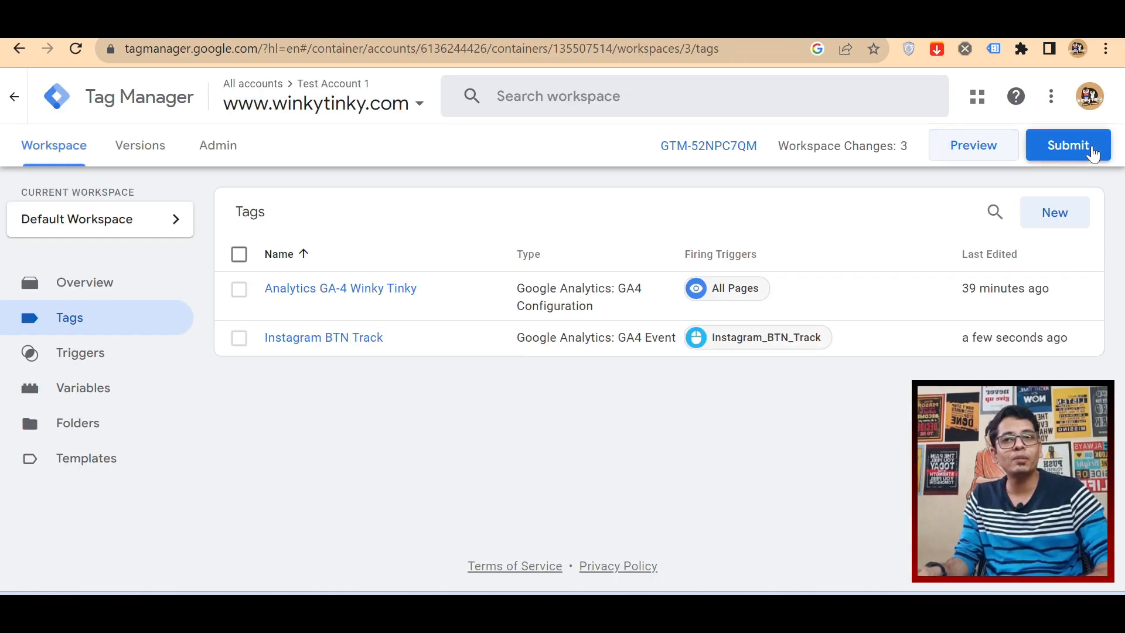
{"action": "left_click", "coordinate": [1058, 104]}
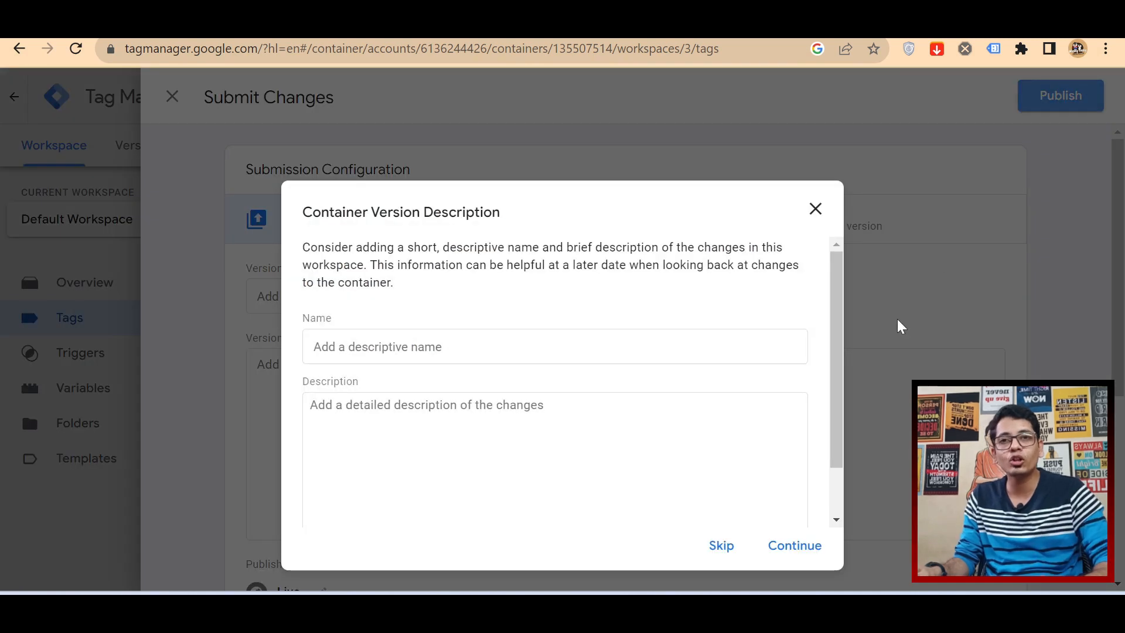
{"action": "left_click", "coordinate": [813, 543]}
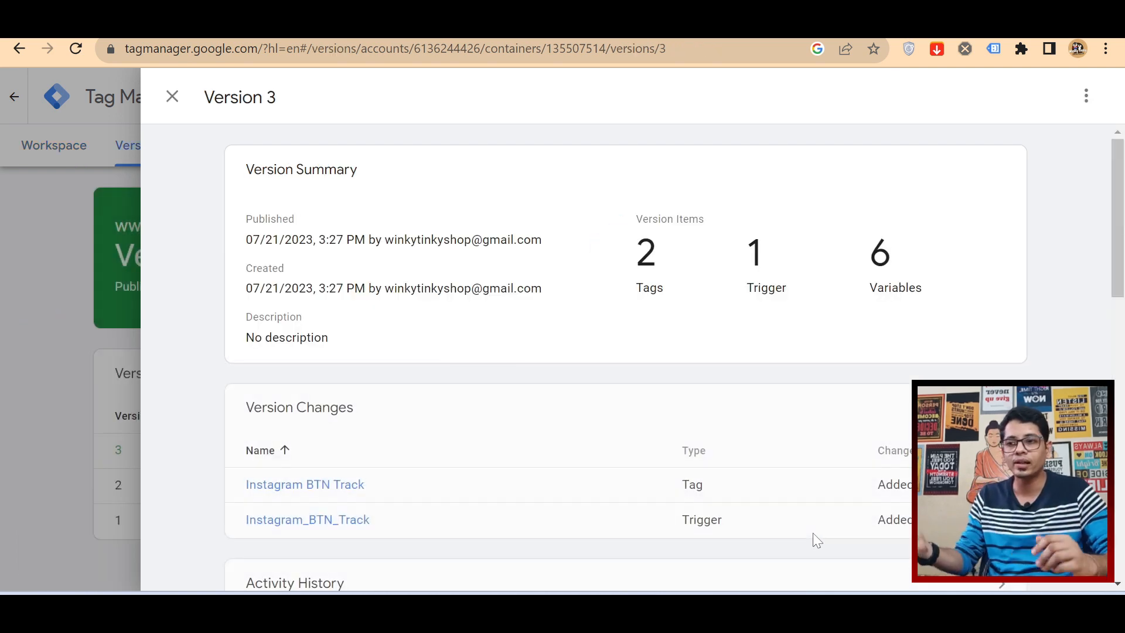
{"action": "left_click", "coordinate": [58, 287]}
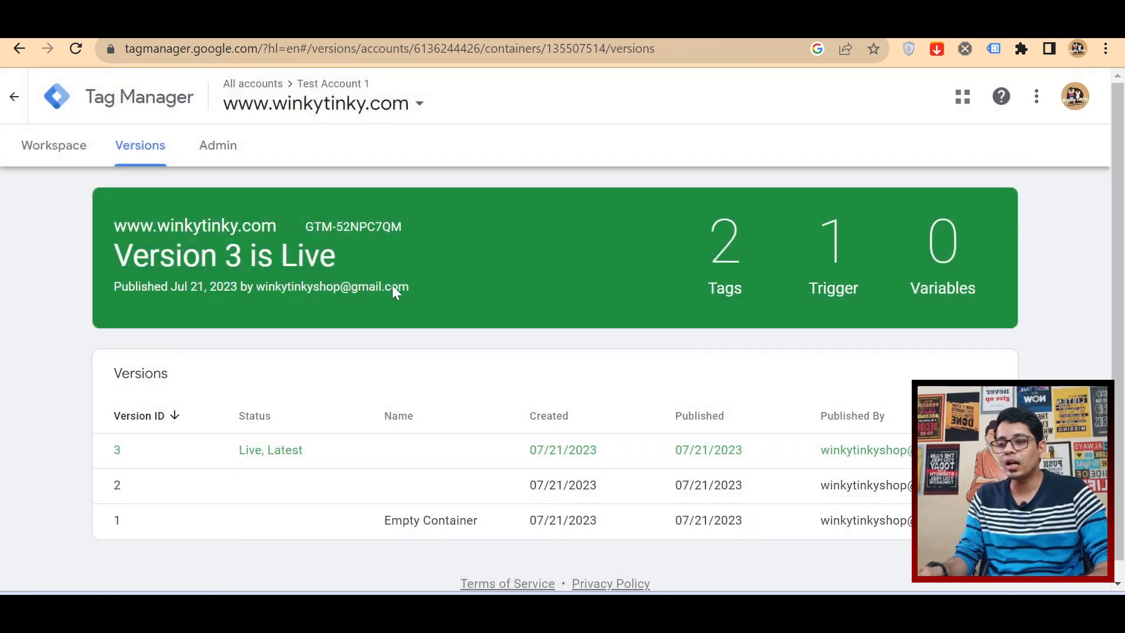
{"action": "left_click", "coordinate": [13, 154]}
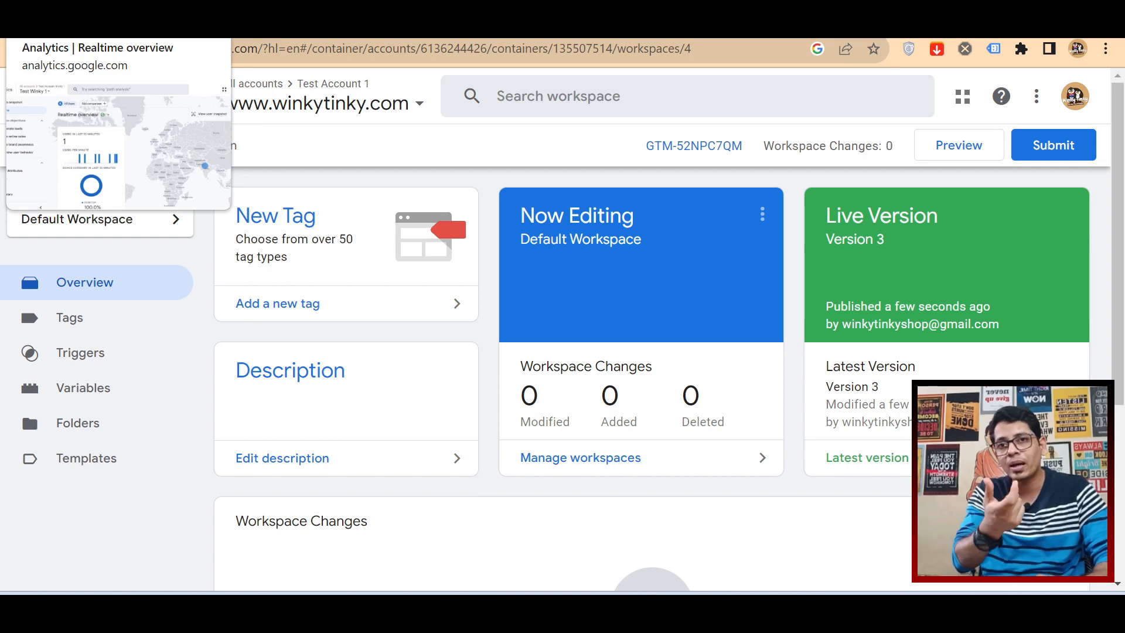
Step: Switch to Google Analytics and bring the Event count by Event name card of the Realtime report into view
{"action": "left_click", "coordinate": [59, 26]}
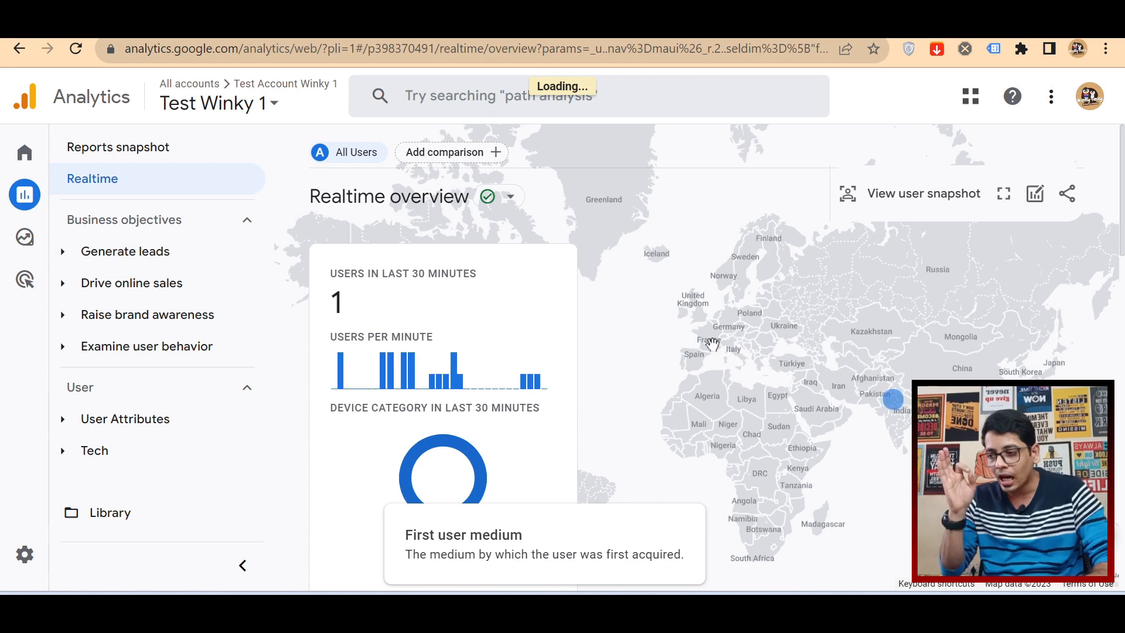
{"action": "mouse_move", "coordinate": [50, 218]}
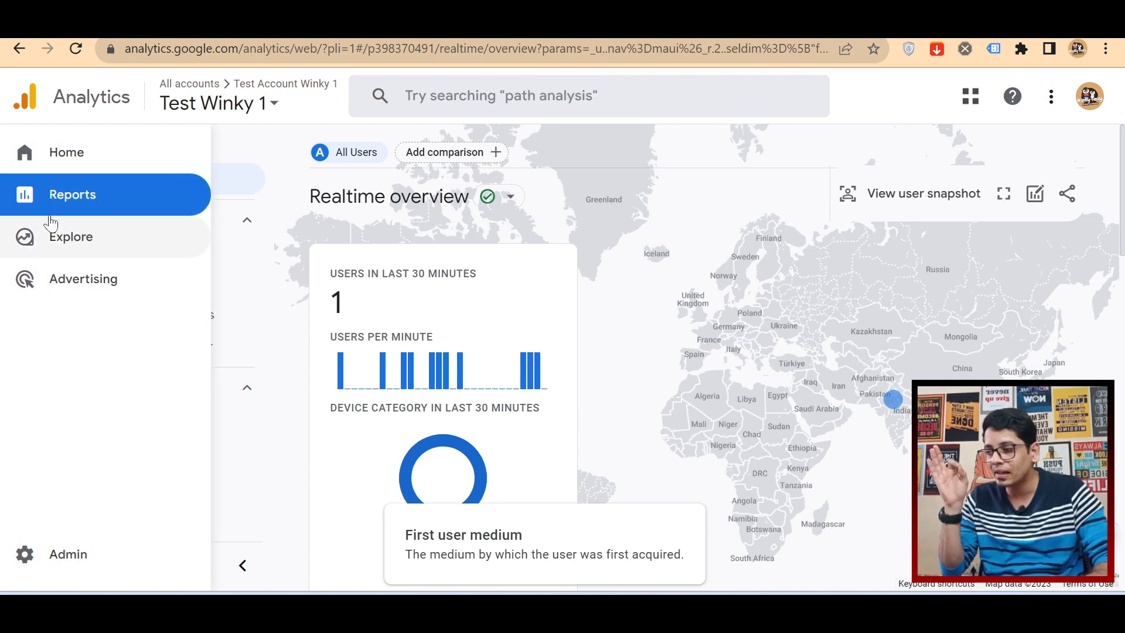
{"action": "left_click", "coordinate": [76, 199]}
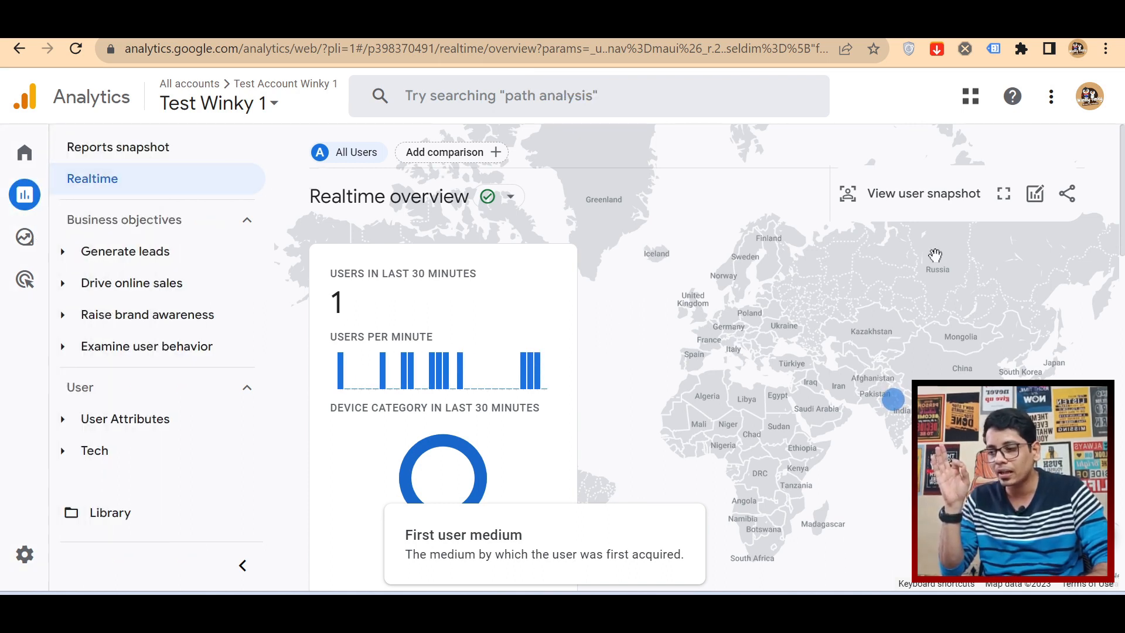
{"action": "scroll", "coordinate": [938, 262], "scroll_direction": "down", "scroll_amount": 10}
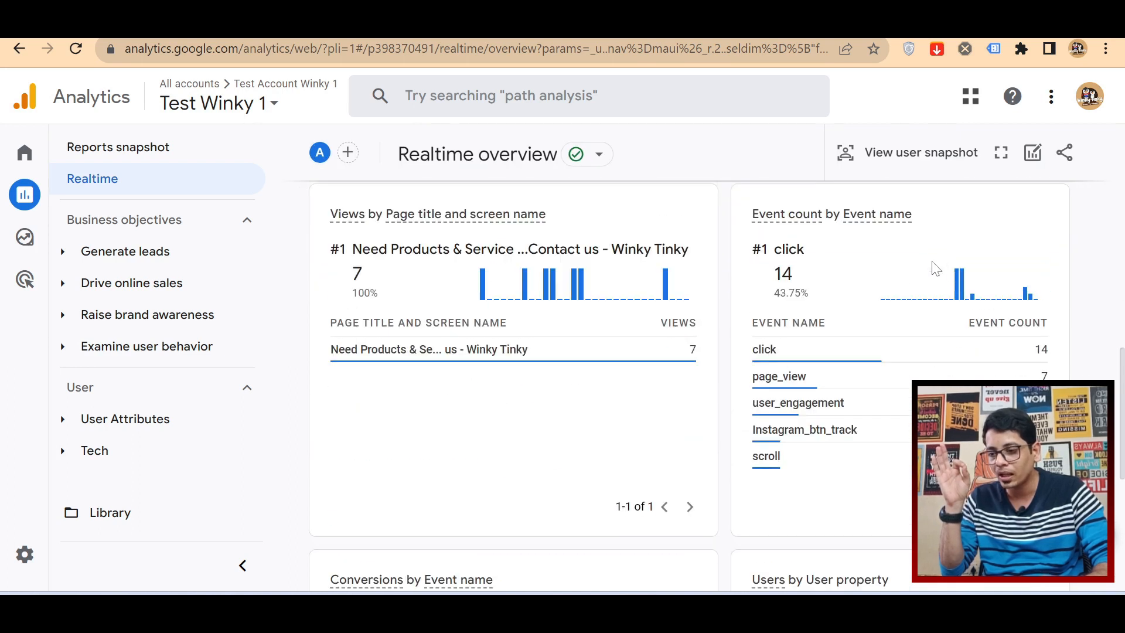
Step: Examine the Event count by Event name card, view the Instagram_btn_track event's parameters, and return to the event list
{"action": "double_click", "coordinate": [768, 215]}
{"action": "left_click_drag", "start_coordinate": [789, 216], "coordinate": [928, 226]}
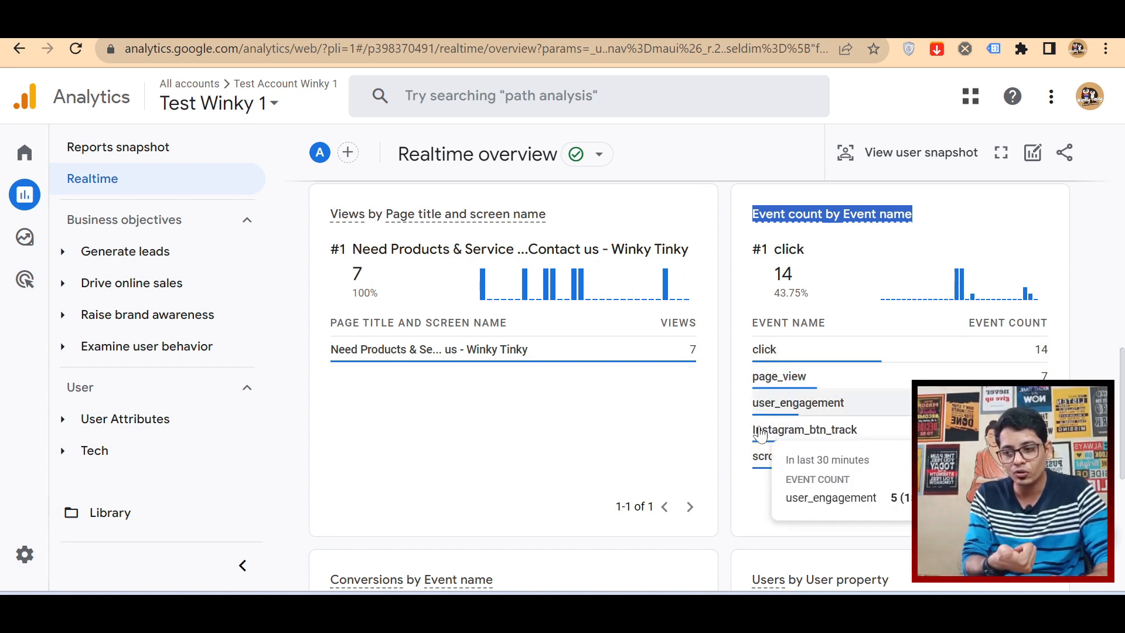
{"action": "left_click_drag", "start_coordinate": [754, 437], "coordinate": [869, 441]}
{"action": "left_click", "coordinate": [876, 438]}
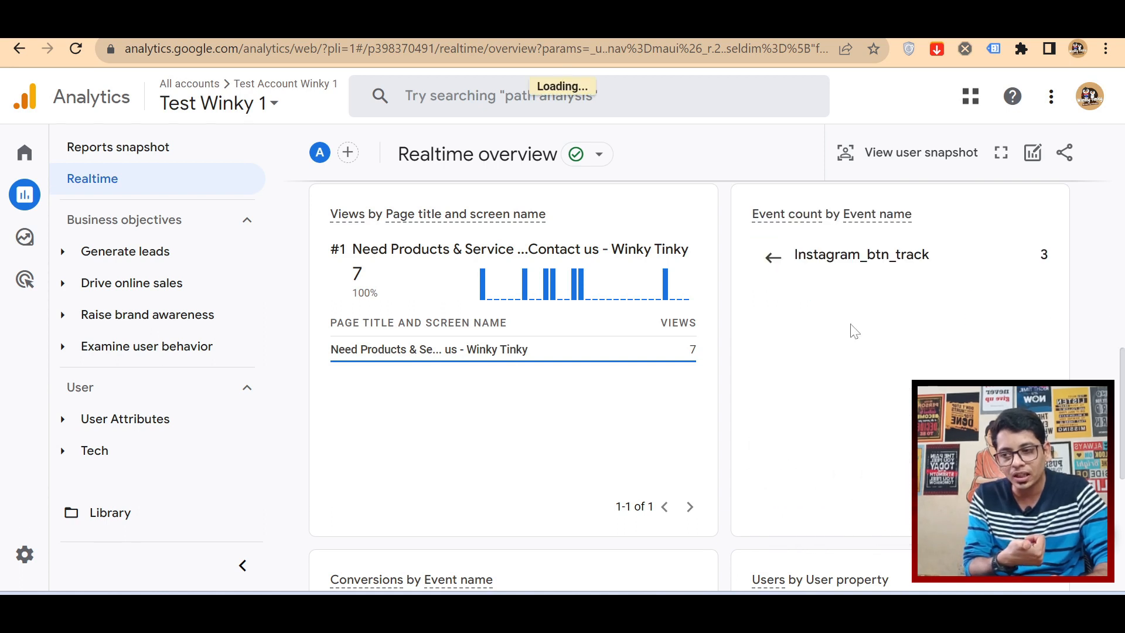
{"action": "left_click", "coordinate": [771, 257]}
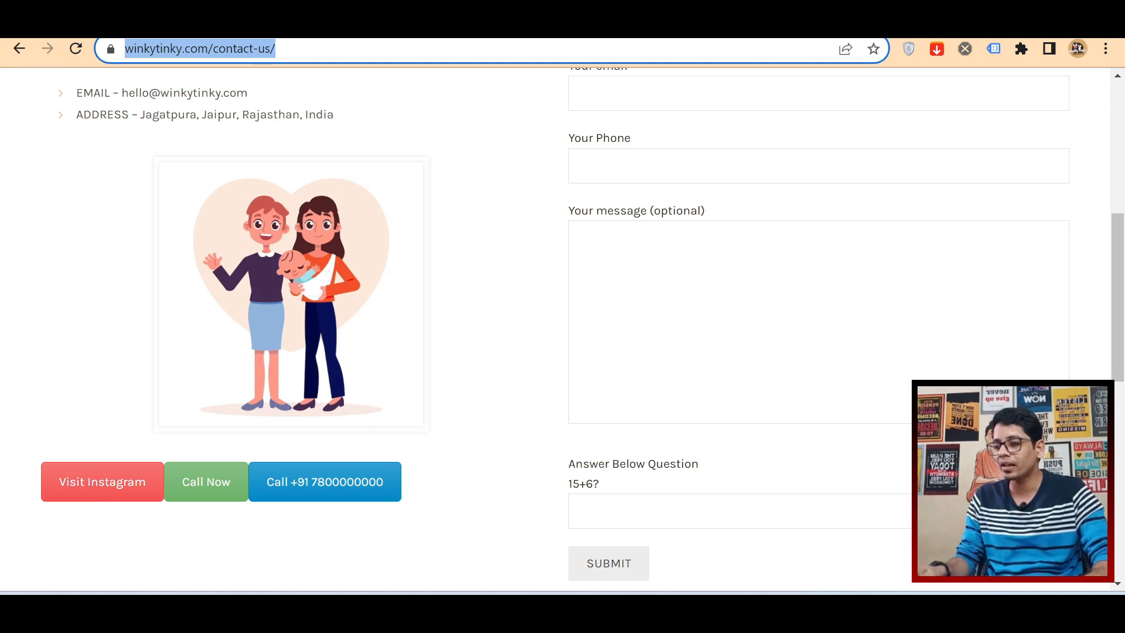
Step: Return to Google Tag Manager, open the Instagram BTN Track tag and rename it as Call Now Track
{"action": "key", "text": "ctrl+Tab"}
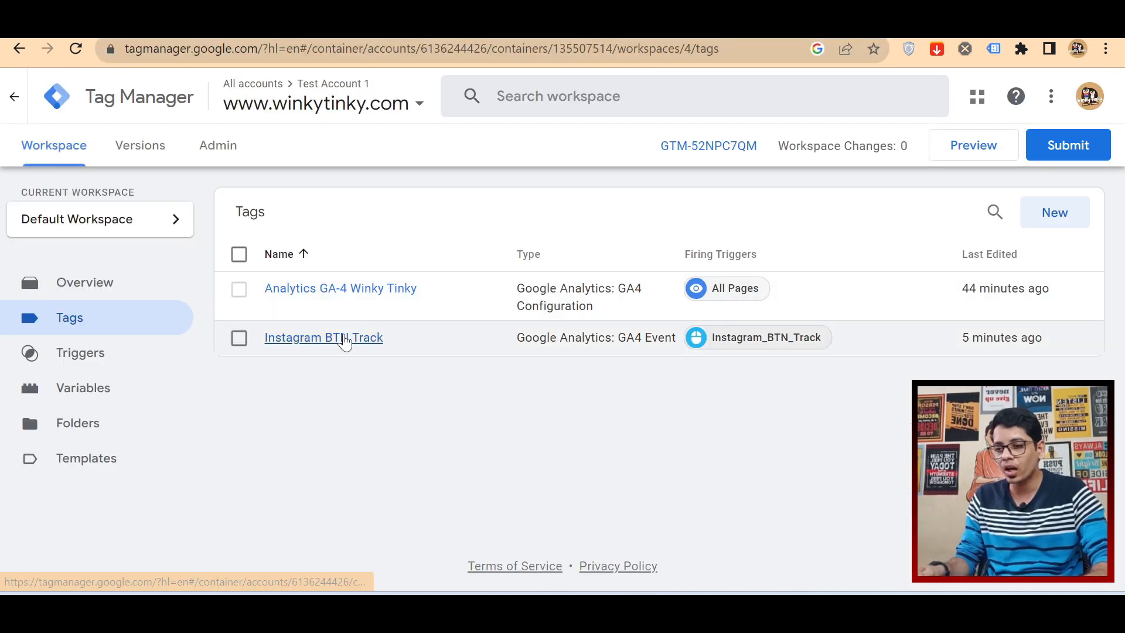
{"action": "left_click", "coordinate": [345, 338]}
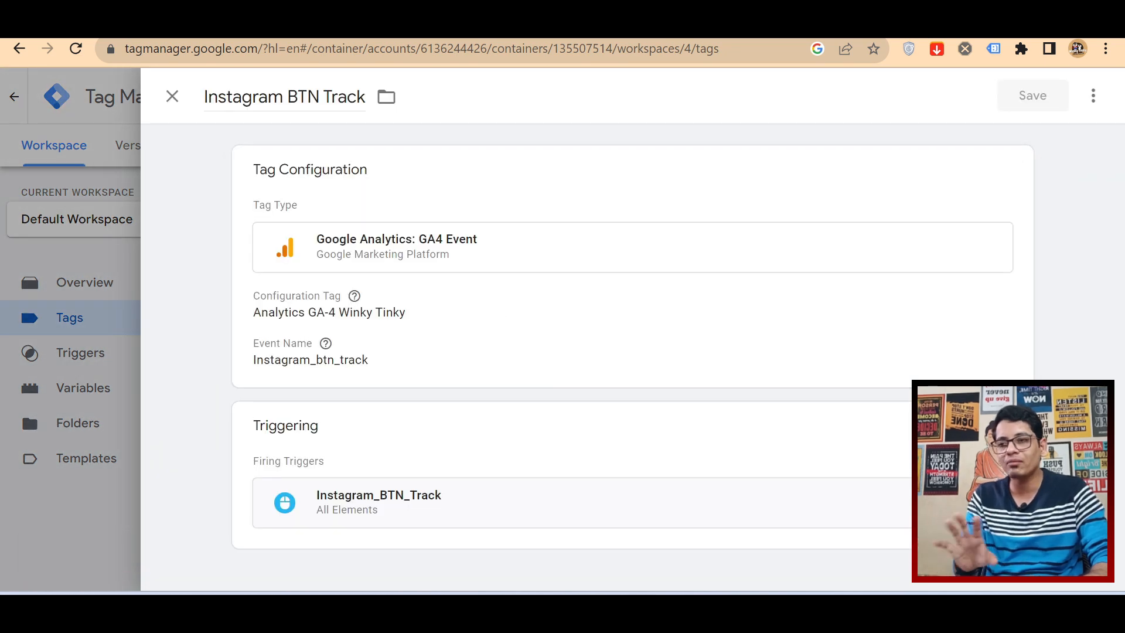
{"action": "left_click", "coordinate": [331, 375]}
{"action": "mouse_move", "coordinate": [283, 97]}
{"action": "left_mouse_down"}
{"action": "mouse_move", "coordinate": [259, 98]}
{"action": "mouse_move", "coordinate": [268, 97]}
{"action": "left_mouse_up"}
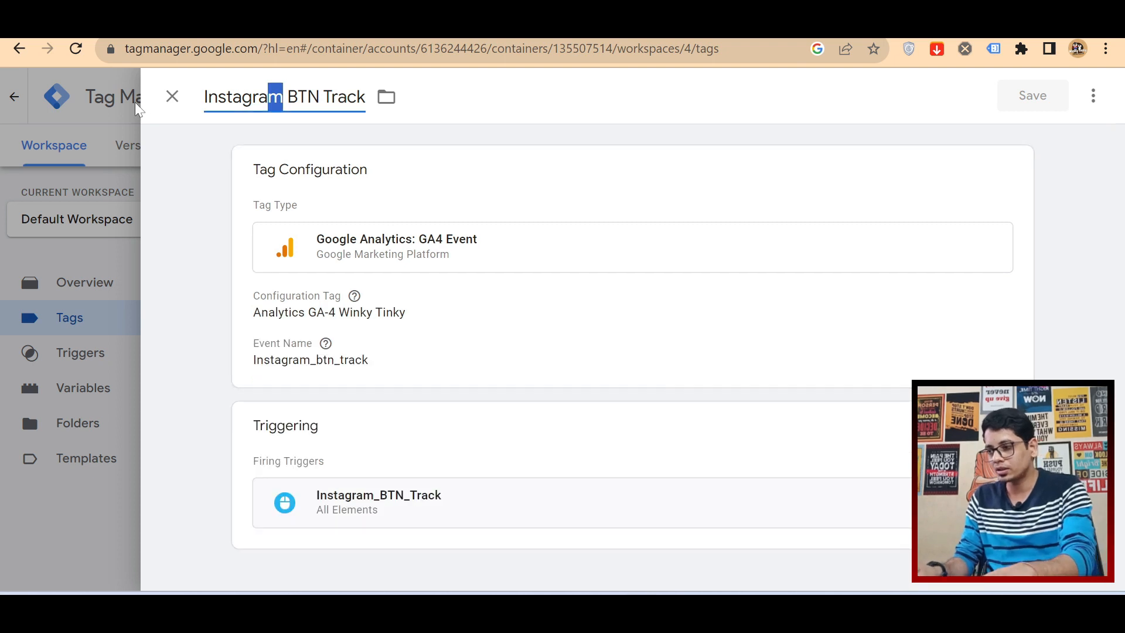
{"action": "key", "text": "BackSpace"}
{"action": "key", "text": "BackSpace"}
{"action": "key", "text": "BackSpace"}
{"action": "key", "text": "BackSpace"}
{"action": "key", "text": "BackSpace"}
{"action": "key", "text": "BackSpace"}
{"action": "key", "text": "BackSpace"}
{"action": "key", "text": "BackSpace"}
{"action": "key", "text": "BackSpace"}
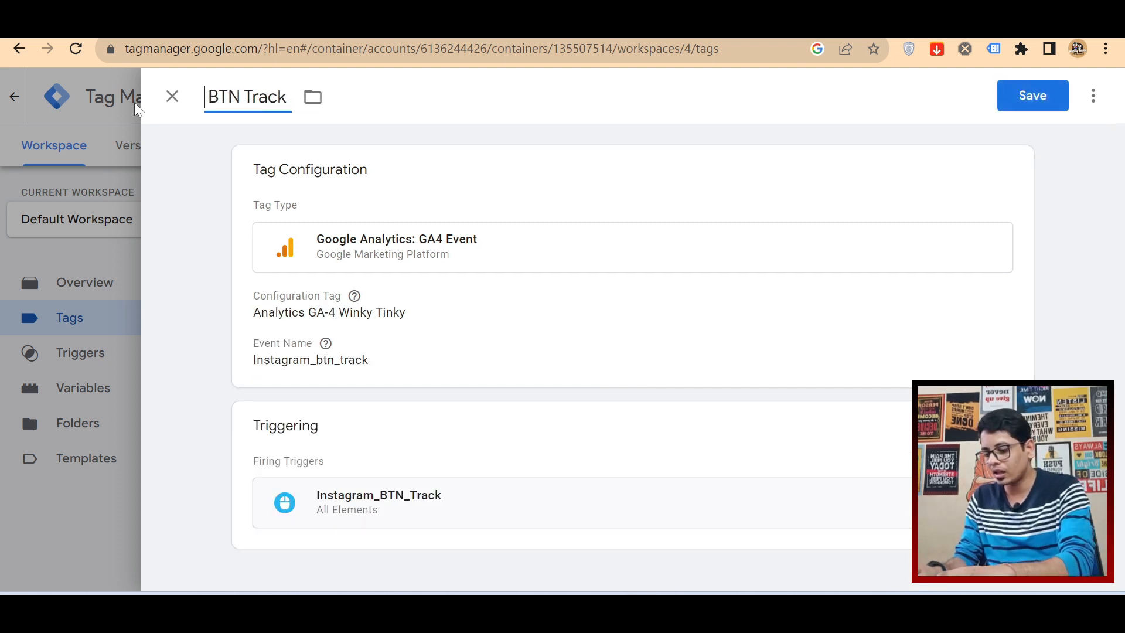
{"action": "type", "text": "Call"}
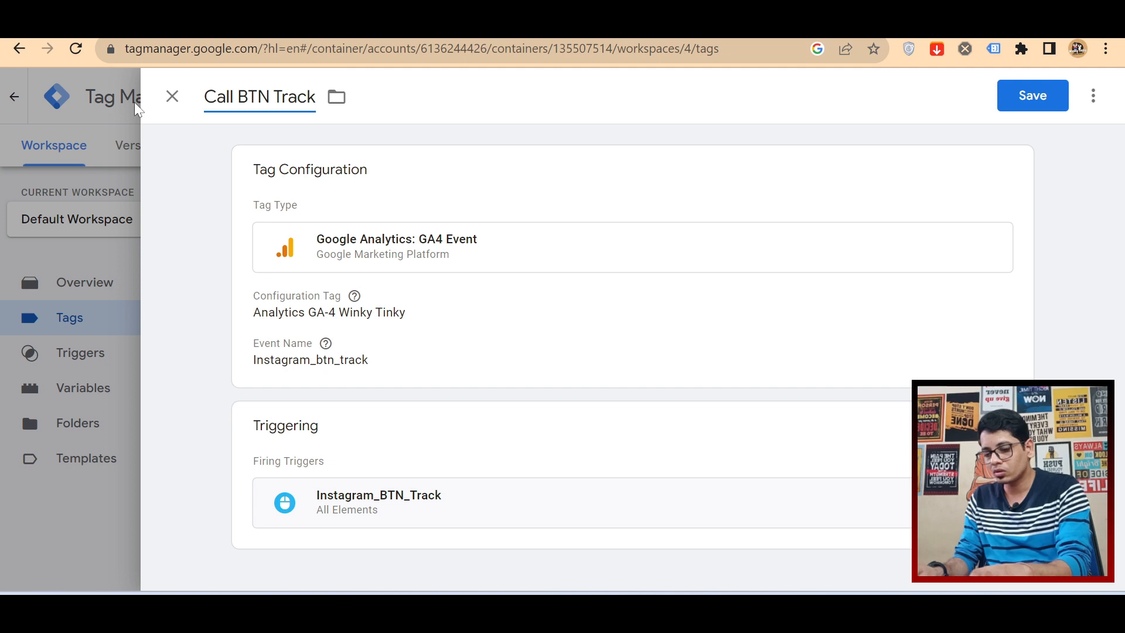
{"action": "key", "text": "Left"}
{"action": "key", "text": "shift+Right"}
{"action": "key", "text": "shift+Right"}
{"action": "key", "text": "shift+Right"}
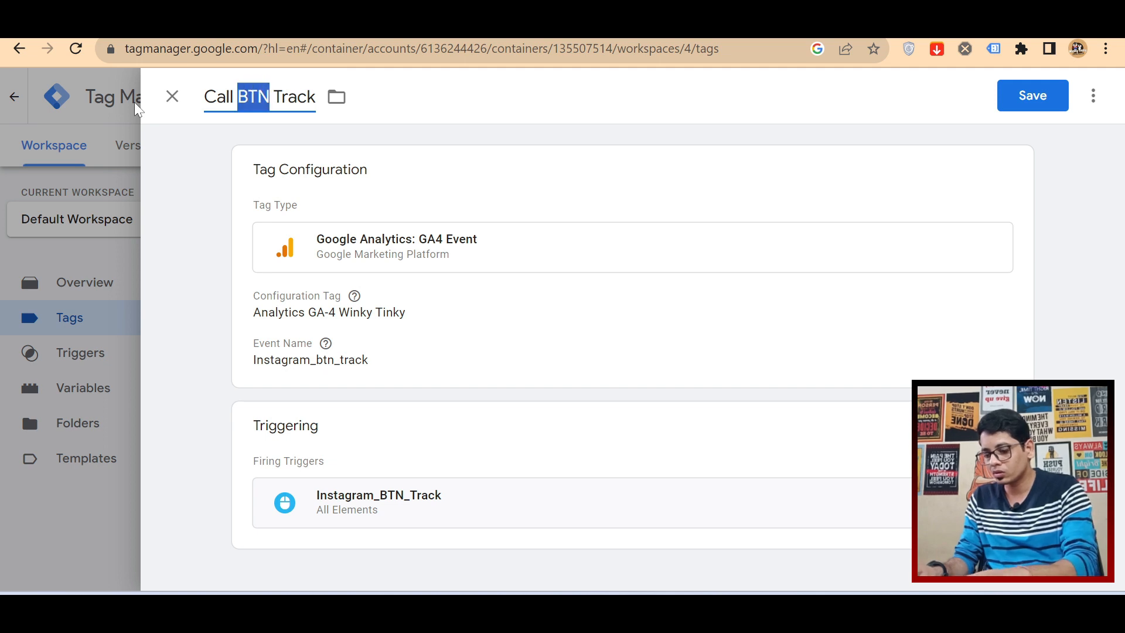
{"action": "type", "text": "Now"}
Step: Copy the words Call Now from the tag's title and set the GA4 event name to Call_Now
{"action": "key", "text": "shift+Left"}
{"action": "key", "text": "shift+Left"}
{"action": "key", "text": "shift+Left"}
{"action": "key", "text": "Left"}
{"action": "key", "text": "shift+Right"}
{"action": "key", "text": "shift+Right"}
{"action": "key", "text": "shift+Right"}
{"action": "key", "text": "shift+Right"}
{"action": "key", "text": "shift+Right"}
{"action": "key", "text": "shift+Right"}
{"action": "key", "text": "shift+Right"}
{"action": "key", "text": "shift+Right"}
{"action": "key", "text": "shift+Right"}
{"action": "key", "text": "shift+Right"}
{"action": "key", "text": "shift+Left"}
{"action": "key", "text": "shift+Left"}
{"action": "key", "text": "ctrl+c"}
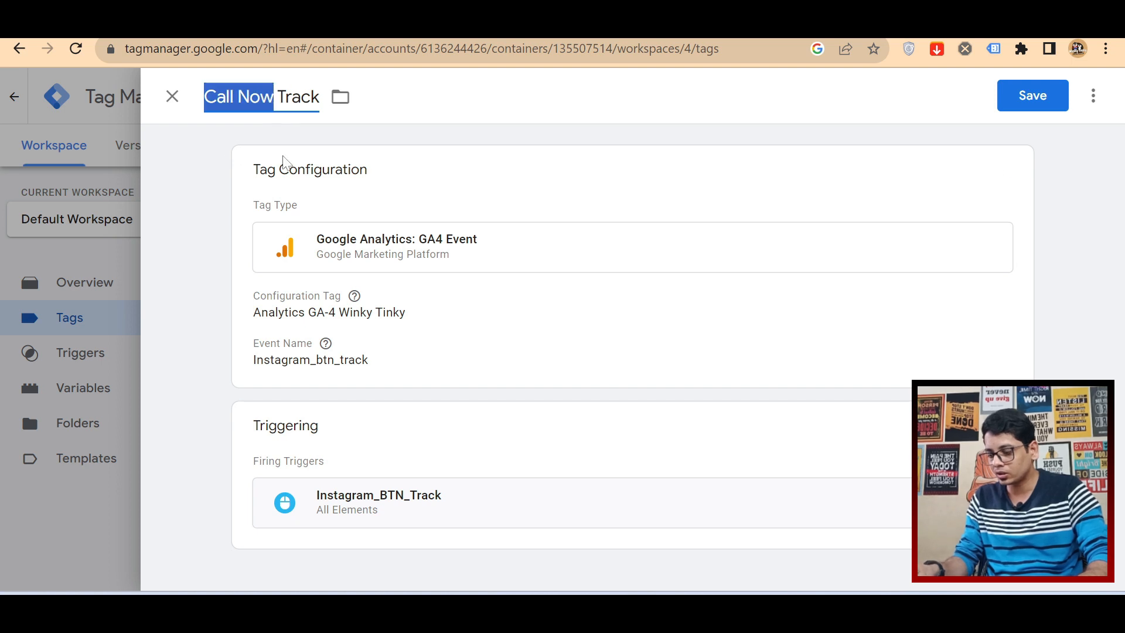
{"action": "left_click", "coordinate": [314, 369]}
{"action": "left_click_drag", "start_coordinate": [365, 425], "coordinate": [196, 426]}
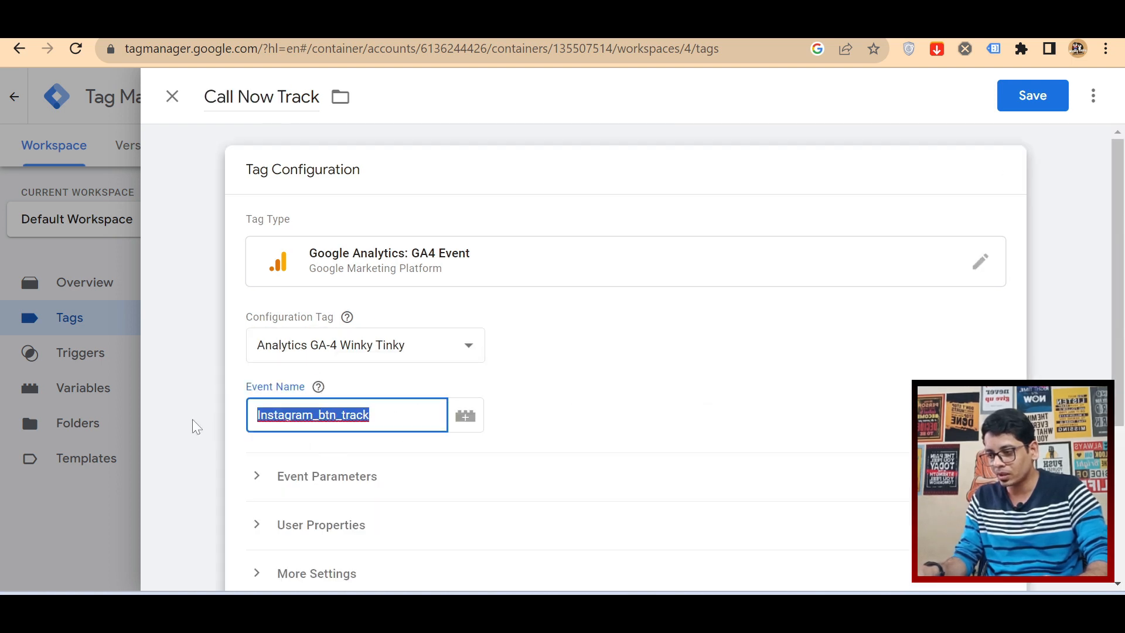
{"action": "left_click", "coordinate": [197, 426]}
{"action": "left_click", "coordinate": [348, 377]}
{"action": "double_click", "coordinate": [337, 415]}
{"action": "key", "text": "ctrl+v"}
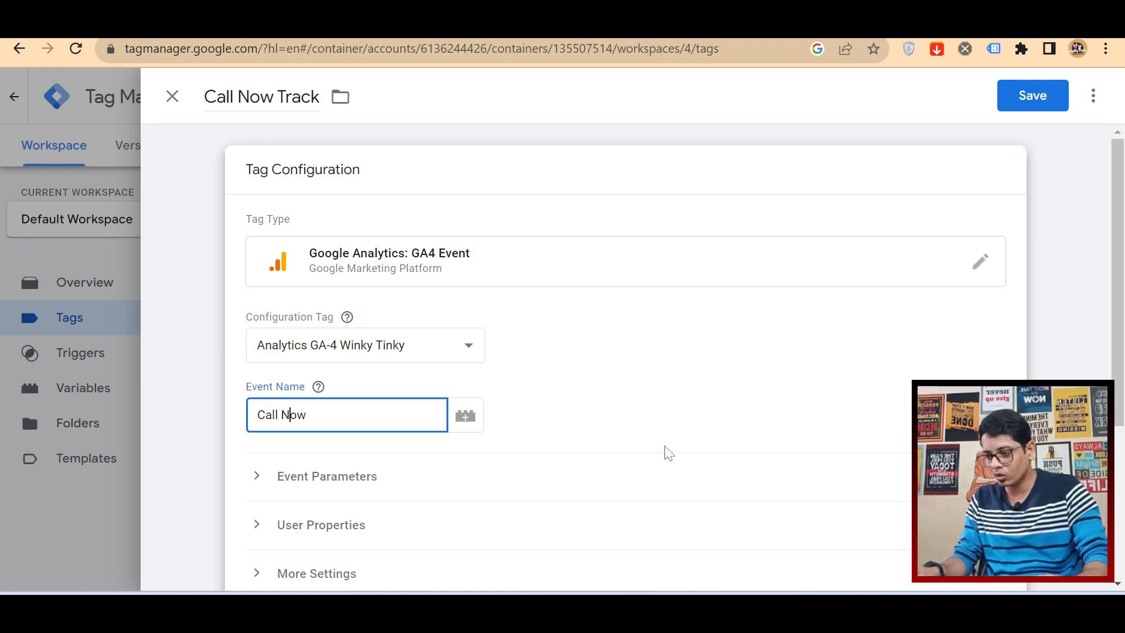
{"action": "key", "text": "BackSpace"}
{"action": "type", "text": "_"}
{"action": "left_click", "coordinate": [760, 427]}
Step: Open the tag's Instagram_BTN_Track firing trigger and rename it as Call_Now_BTN_Track
{"action": "scroll", "coordinate": [709, 442], "scroll_direction": "down", "scroll_amount": 4}
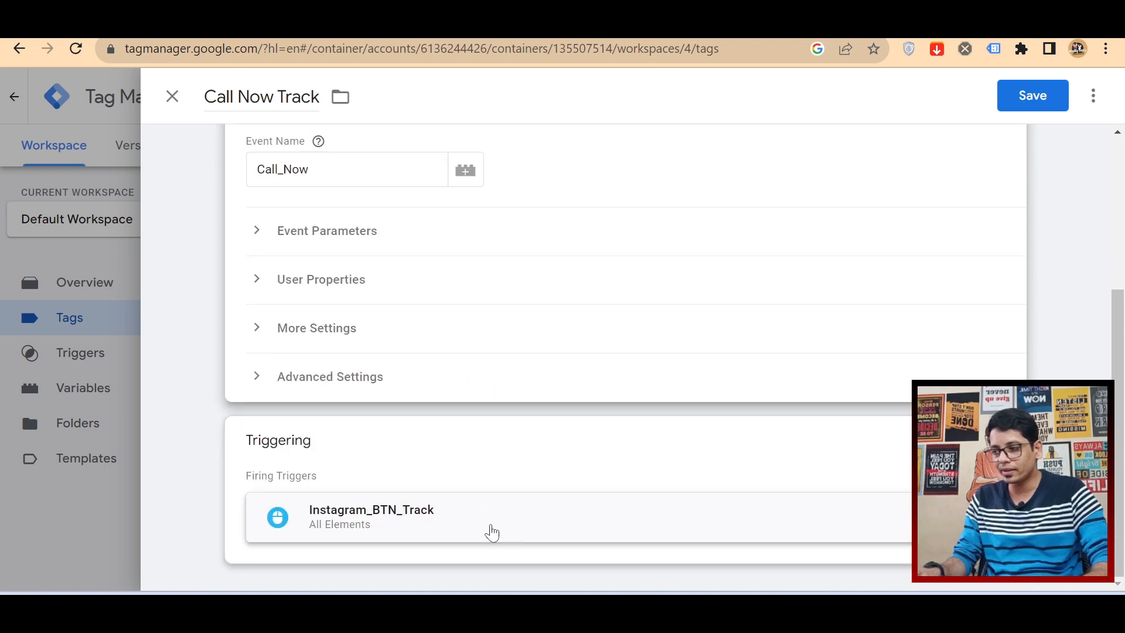
{"action": "left_click", "coordinate": [492, 533]}
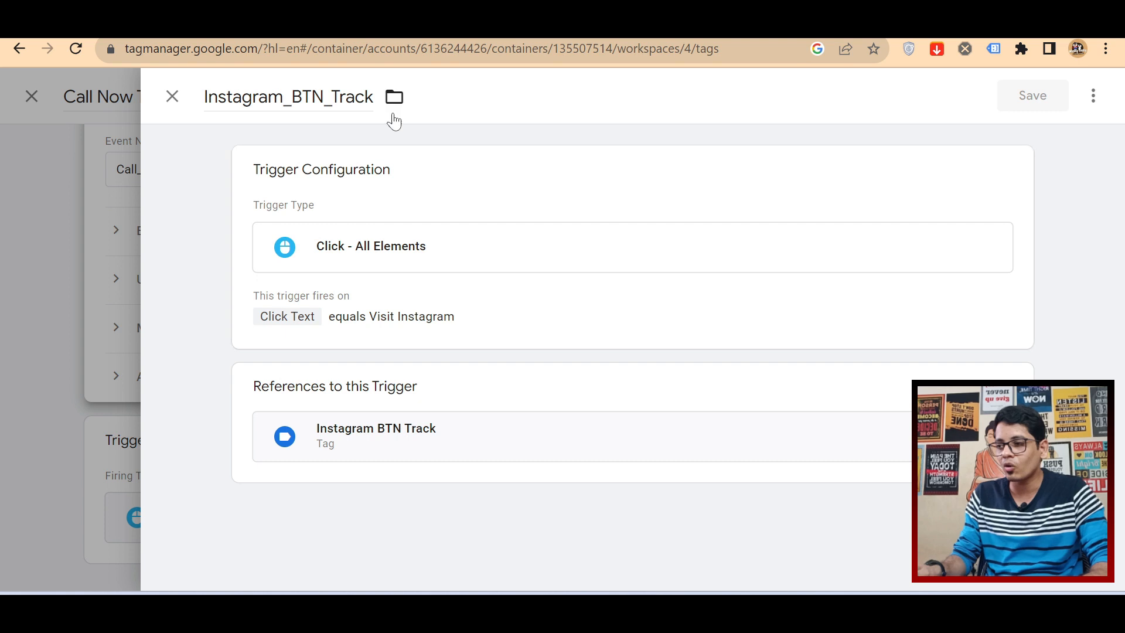
{"action": "double_click", "coordinate": [355, 97]}
{"action": "left_click", "coordinate": [332, 97]}
{"action": "left_click_drag", "start_coordinate": [292, 97], "coordinate": [165, 100]}
{"action": "type", "text": "Call"}
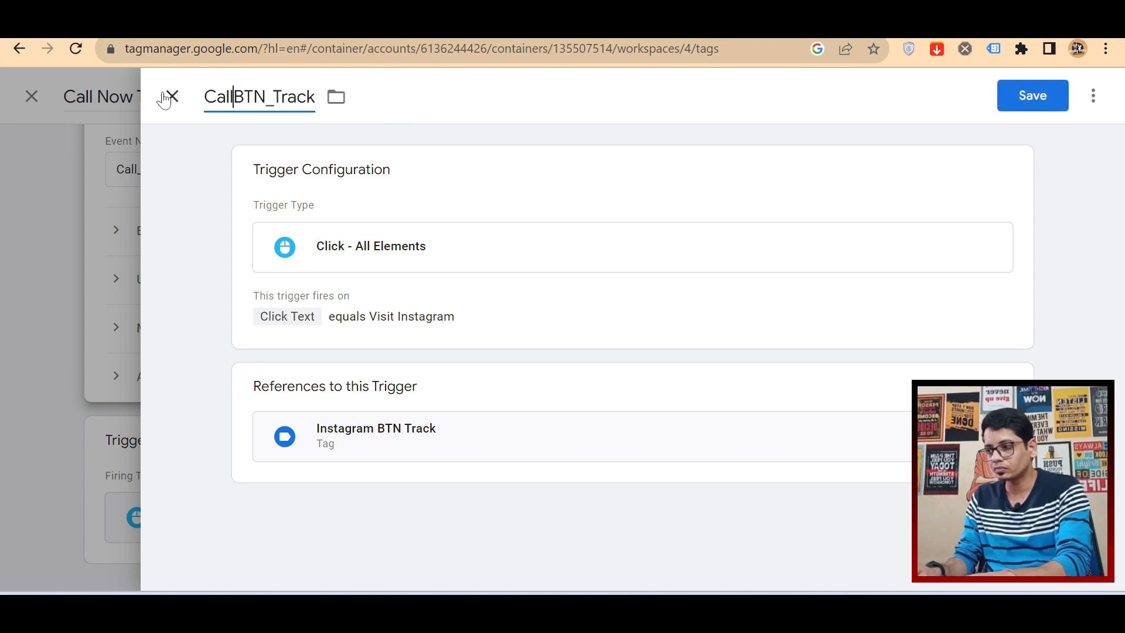
{"action": "type", "text": "_Now_"}
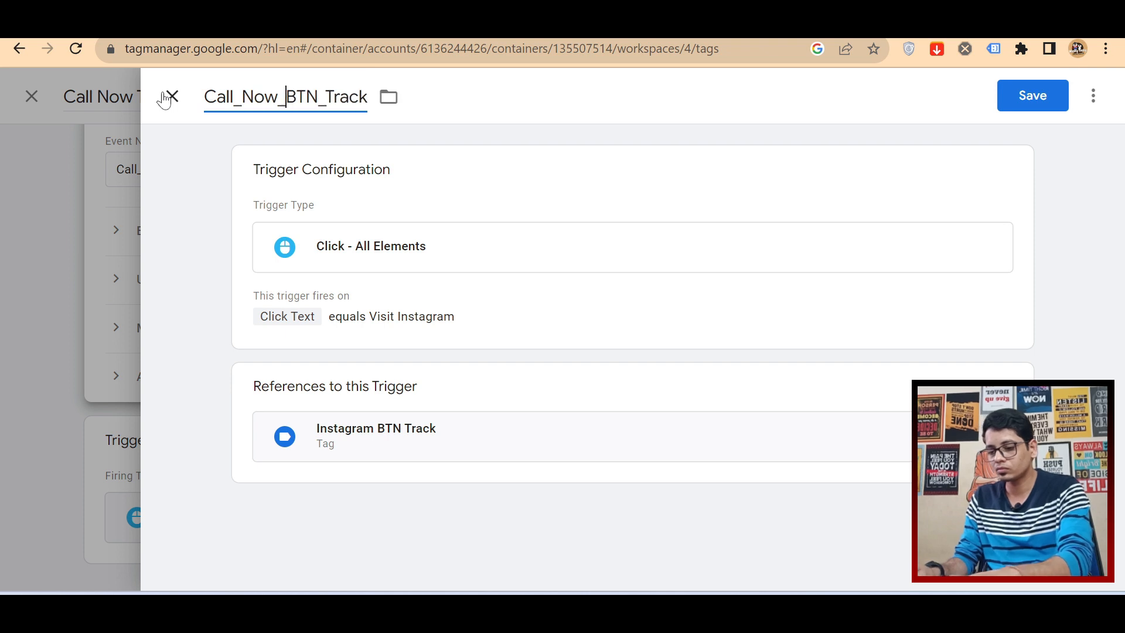
Step: Set the trigger's Click Text condition to equal Call Now, and save both the trigger and the Call Now Track tag
{"action": "left_click", "coordinate": [369, 321]}
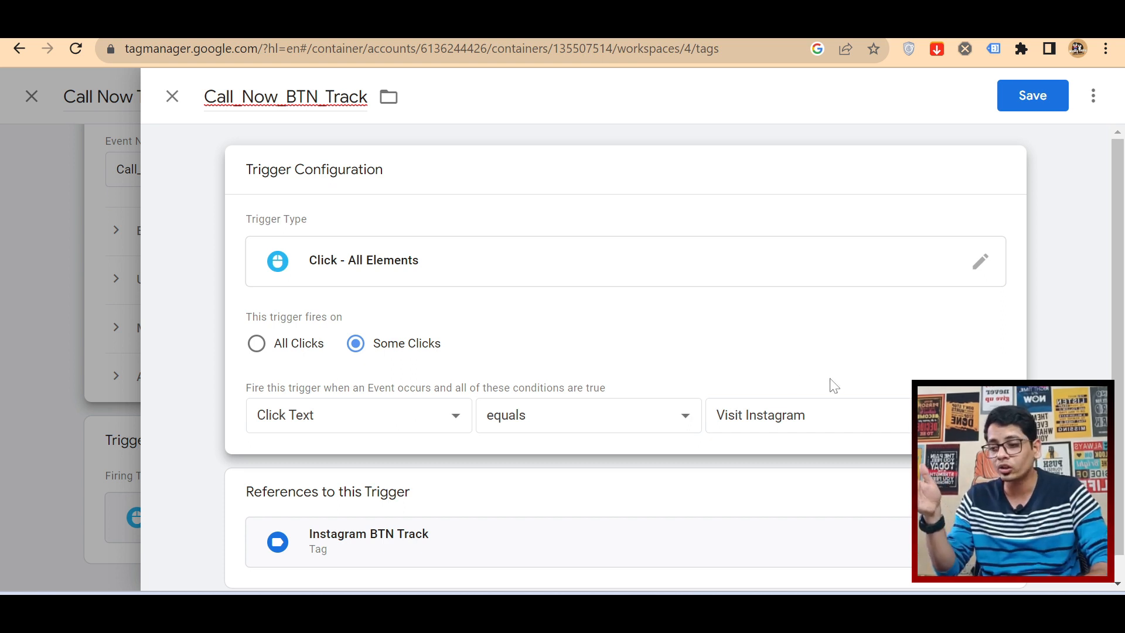
{"action": "left_click_drag", "start_coordinate": [806, 415], "coordinate": [717, 415]}
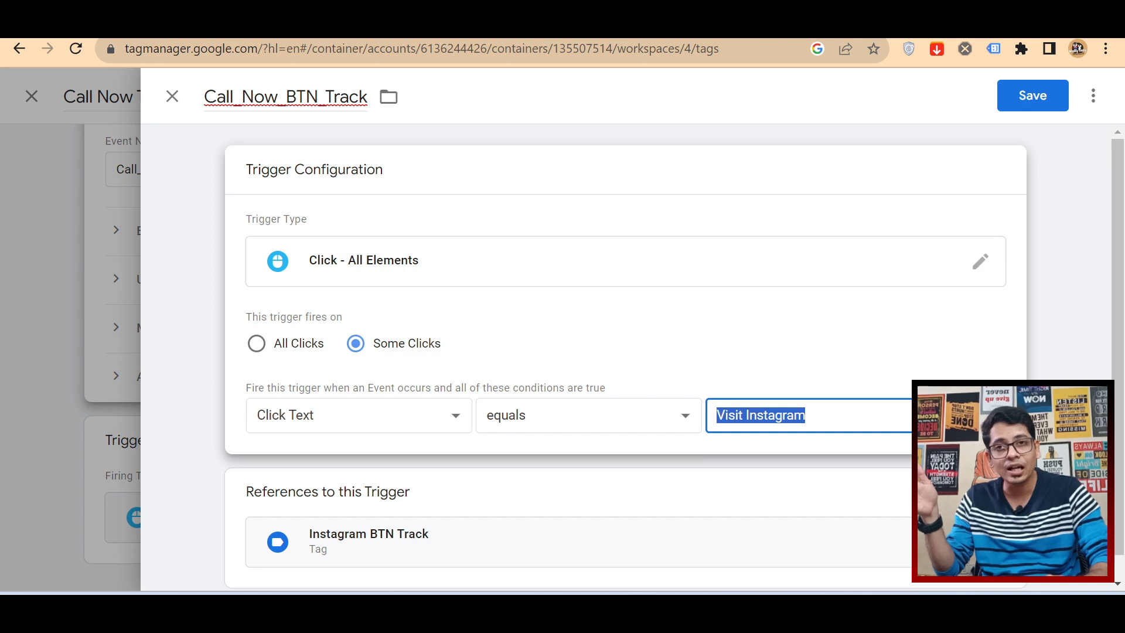
{"action": "type", "text": "Call Now"}
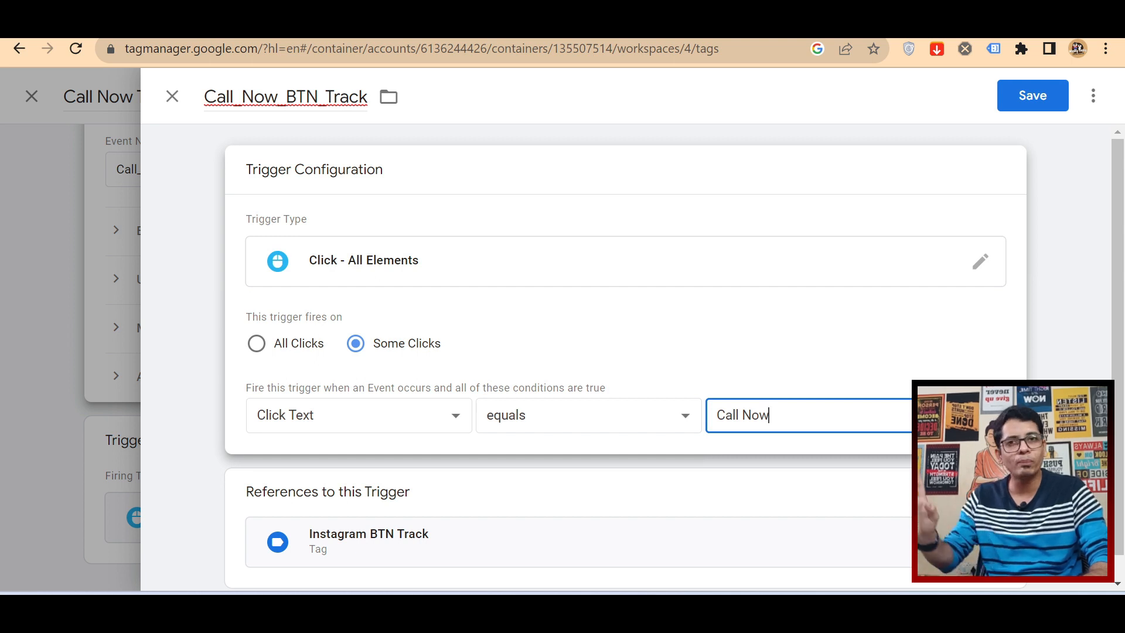
{"action": "left_click", "coordinate": [1018, 114]}
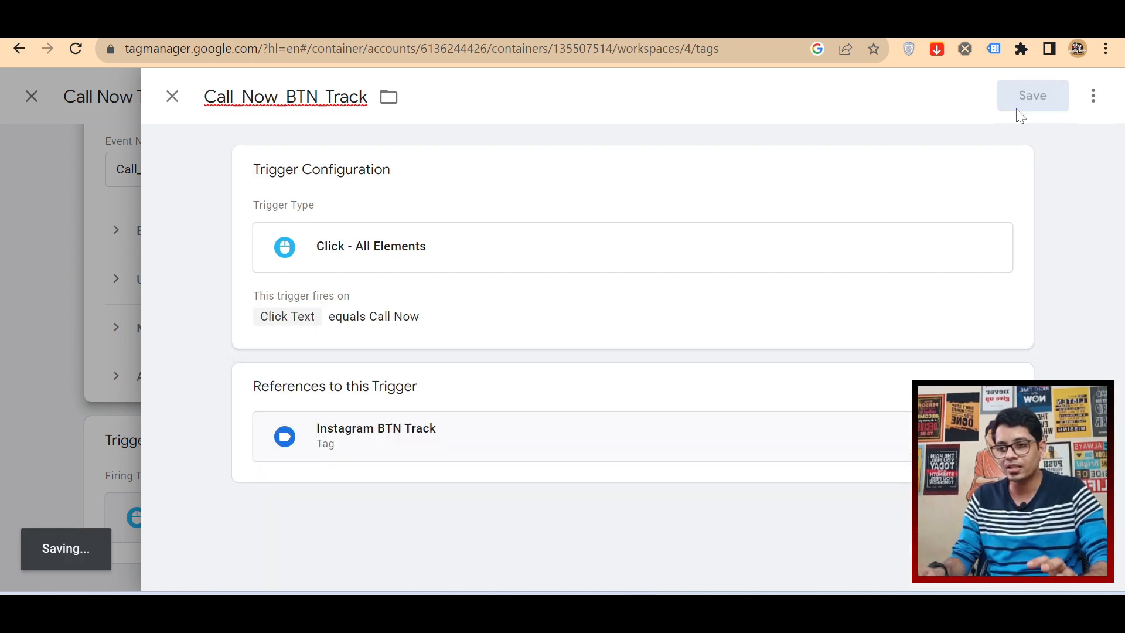
{"action": "scroll", "coordinate": [674, 408], "scroll_direction": "up", "scroll_amount": 4}
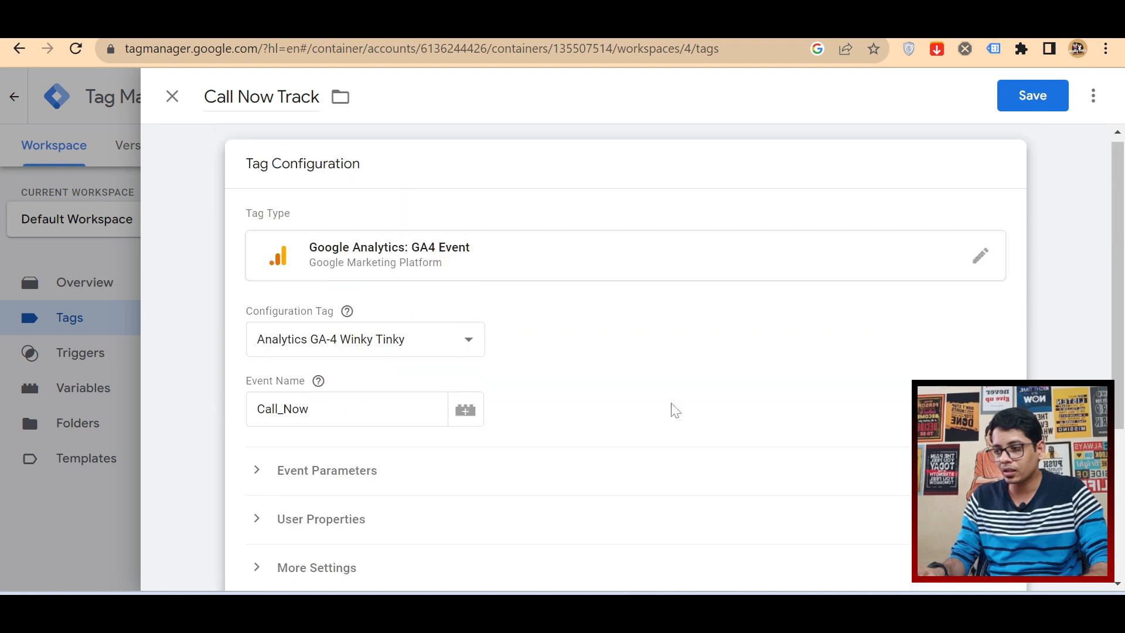
{"action": "left_click", "coordinate": [1030, 96]}
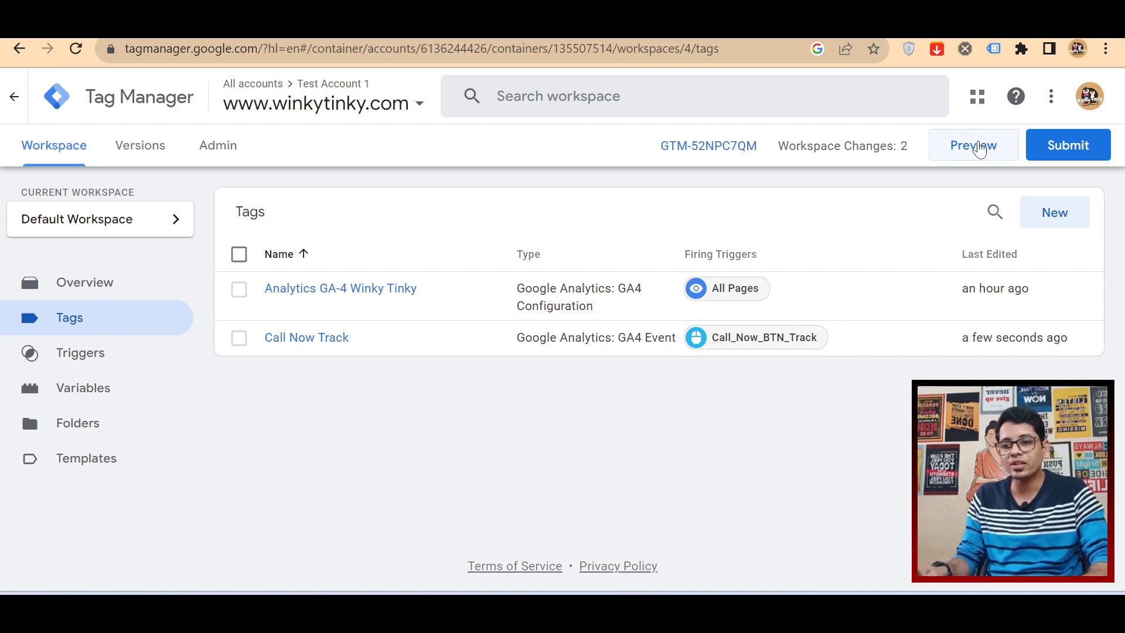
{"action": "left_click", "coordinate": [979, 148]}
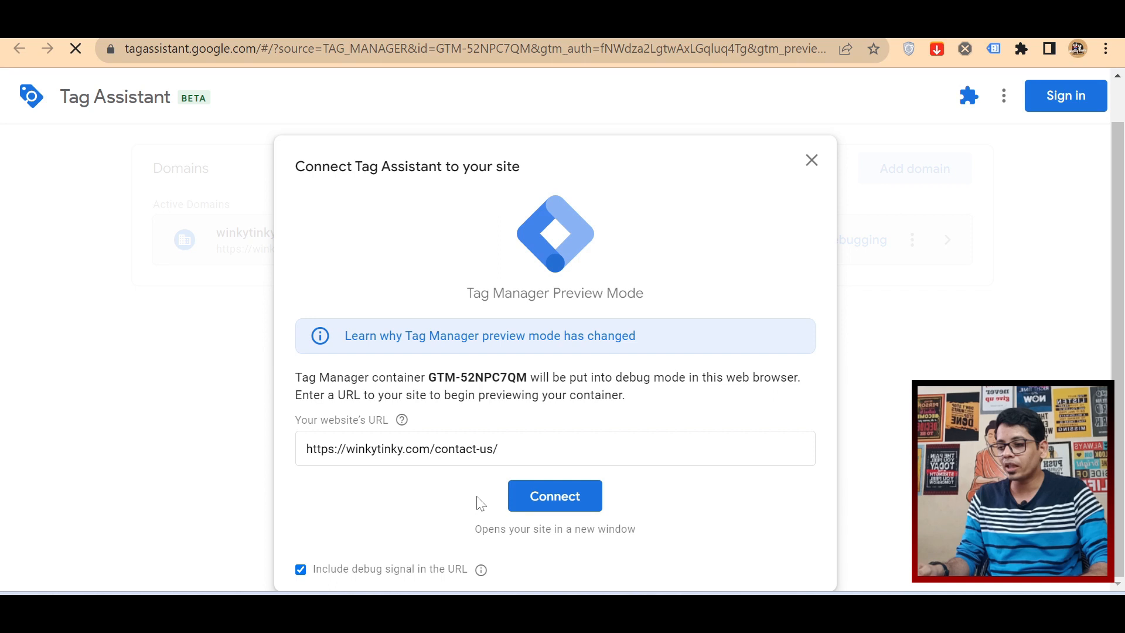
{"action": "left_click", "coordinate": [563, 505]}
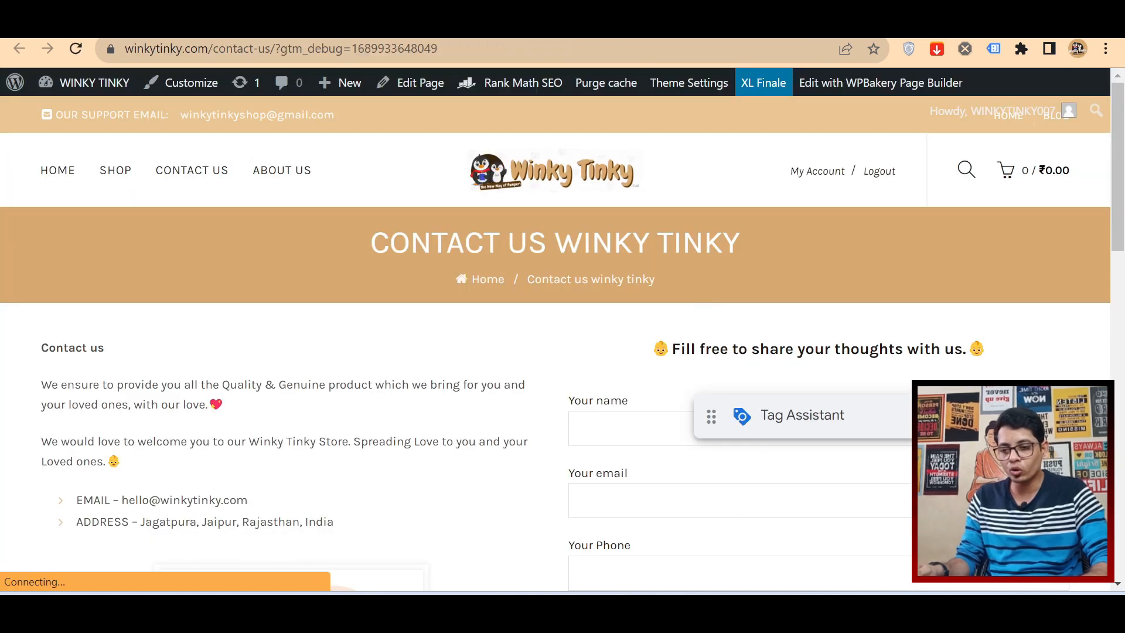
{"action": "scroll", "coordinate": [555, 377], "scroll_direction": "down", "scroll_amount": 8}
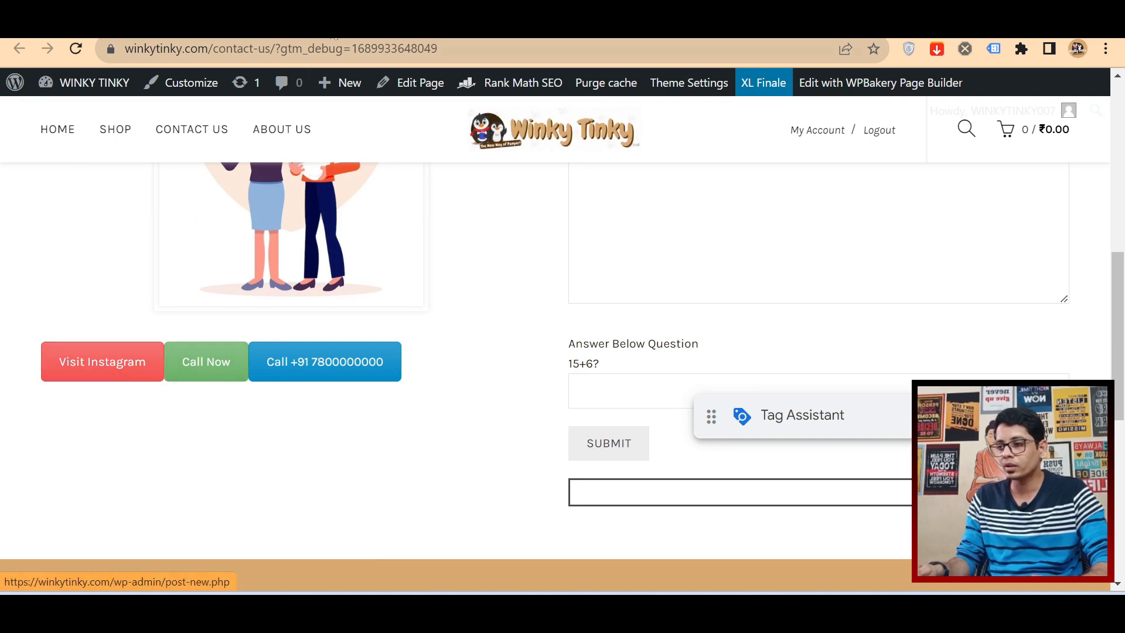
{"action": "left_click", "coordinate": [331, 27]}
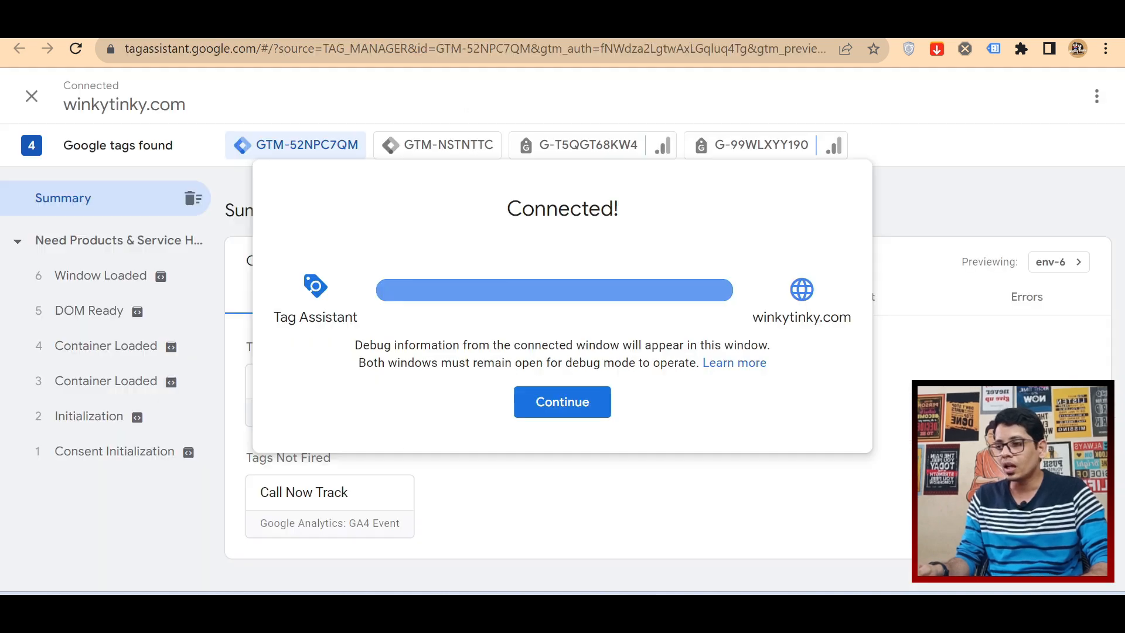
Step: Test the Visit Instagram button on the debugged contact page and check the tag output in Tag Assistant's summary
{"action": "left_click", "coordinate": [573, 420]}
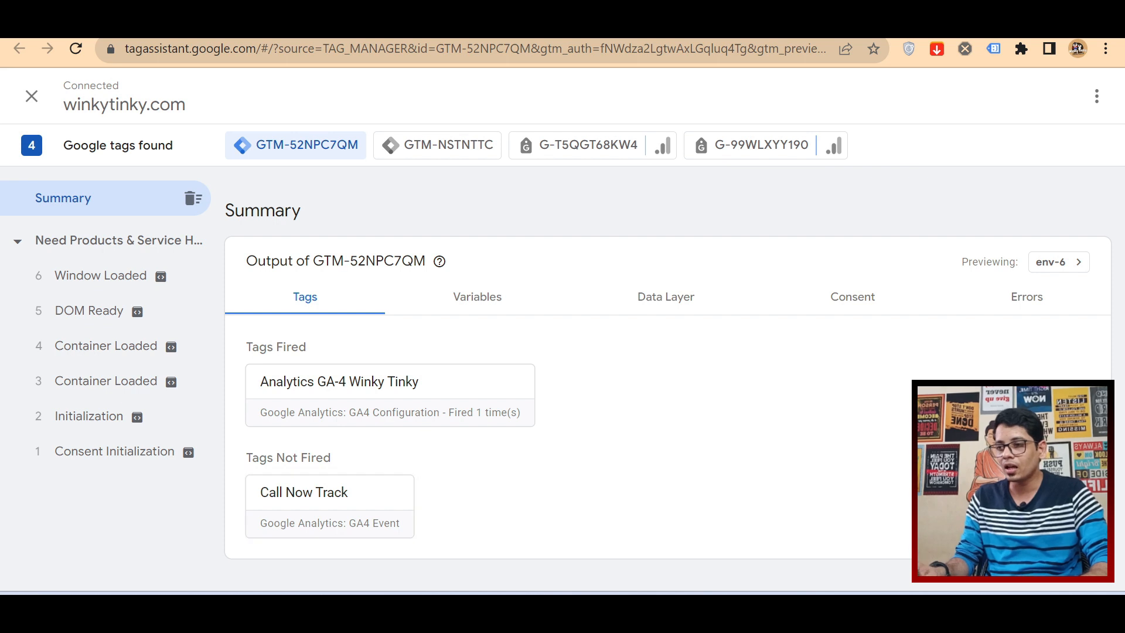
{"action": "key", "text": "ctrl+Tab"}
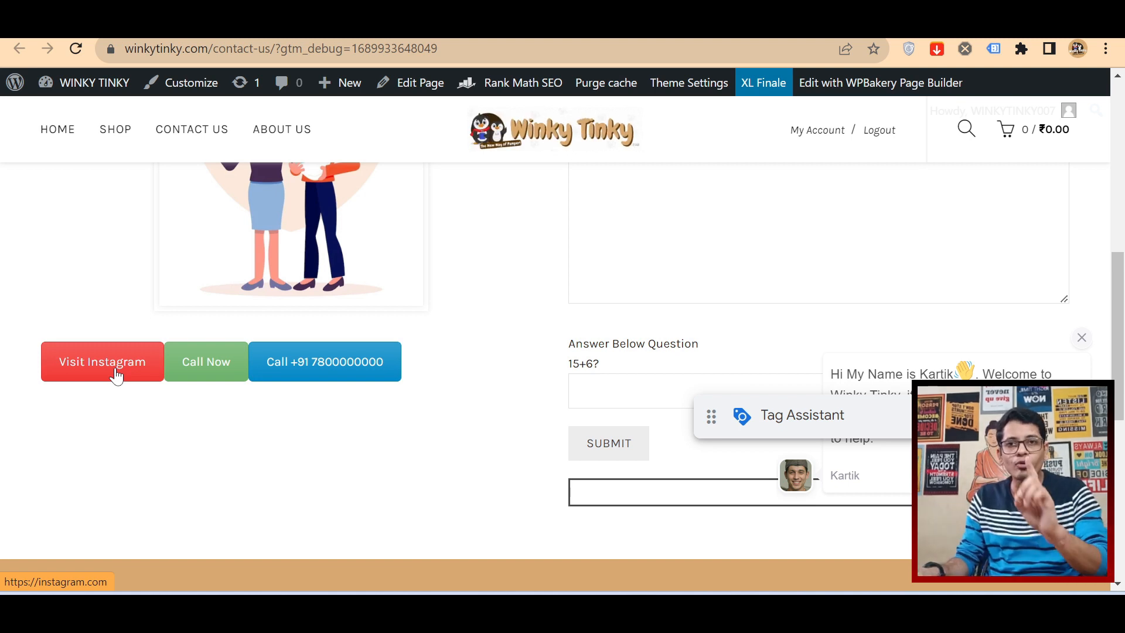
{"action": "left_click", "coordinate": [116, 369]}
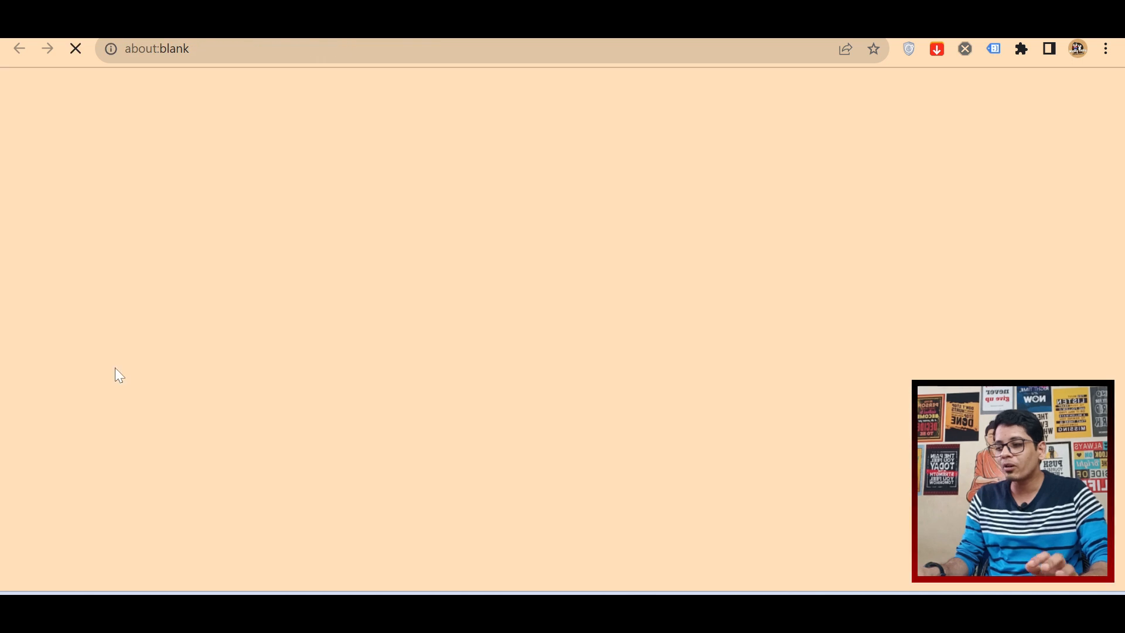
{"action": "key", "text": "ctrl+w"}
{"action": "key", "text": "ctrl+shift+Tab"}
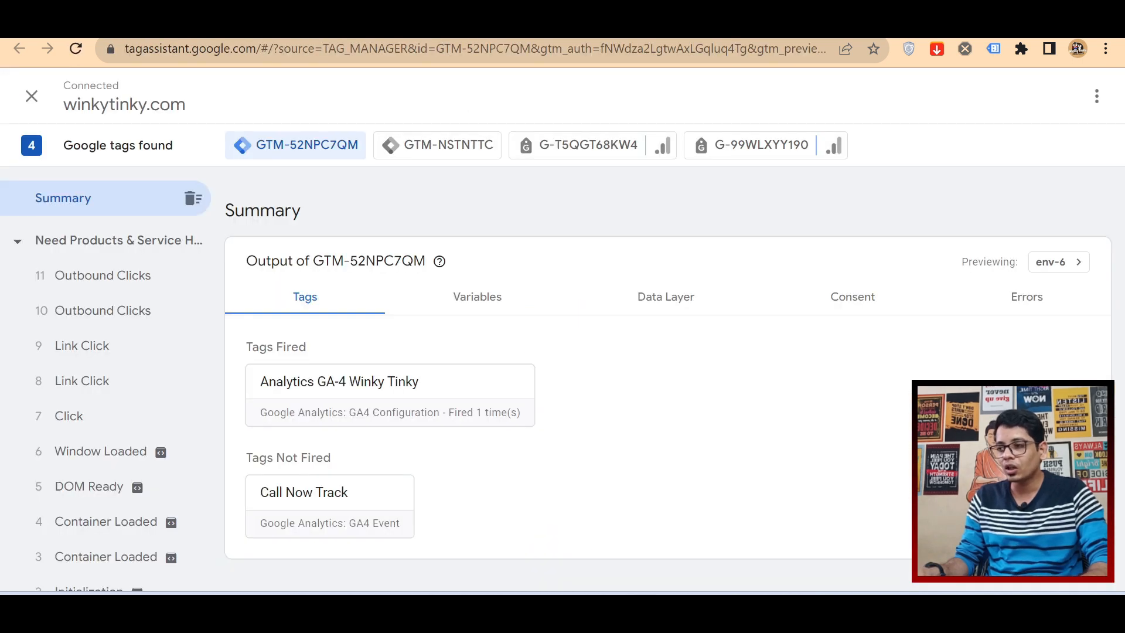
{"action": "scroll", "coordinate": [377, 521], "scroll_direction": "down", "scroll_amount": 1}
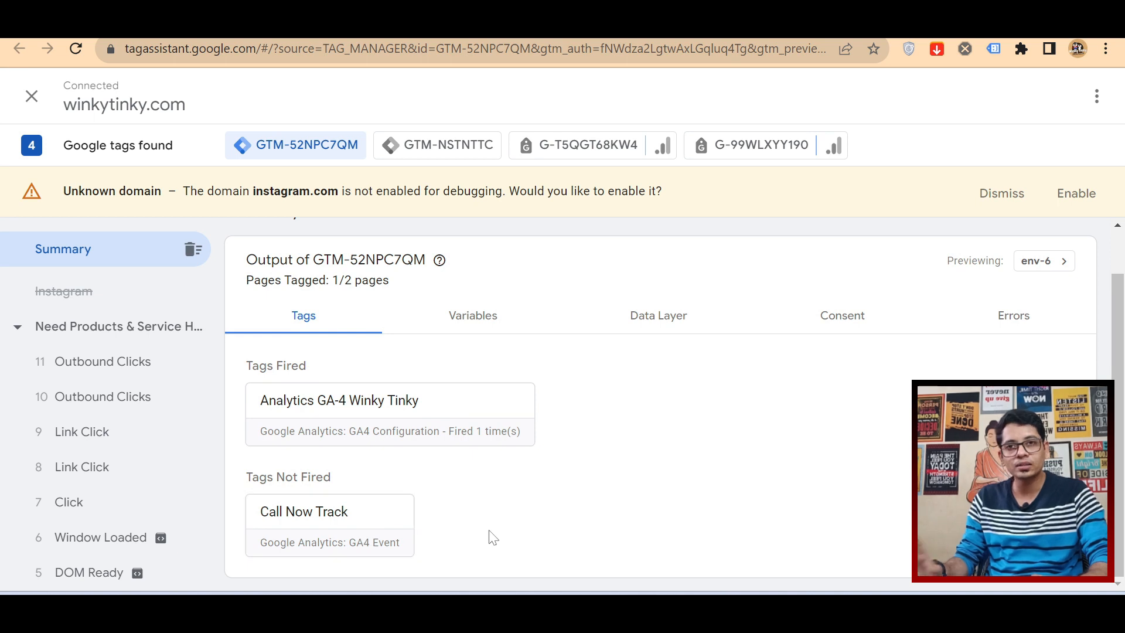
Step: Test the Call Now button repeatedly on the debugged contact page and examine the Call Now Track tag's details in Tag Assistant
{"action": "key", "text": "ctrl+Tab"}
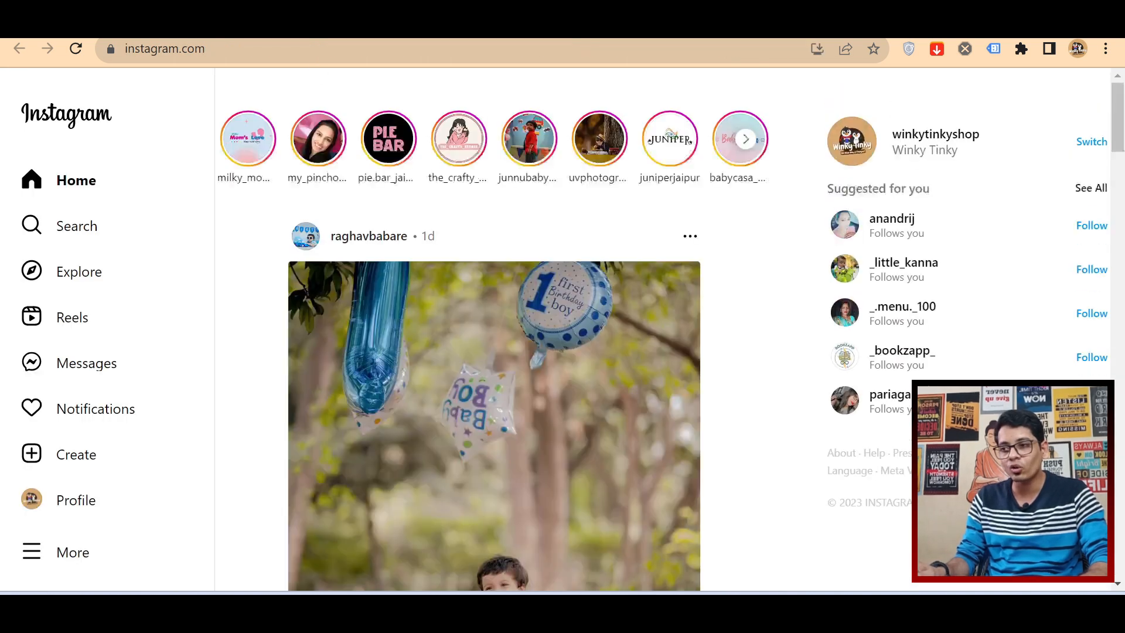
{"action": "key", "text": "ctrl+Tab"}
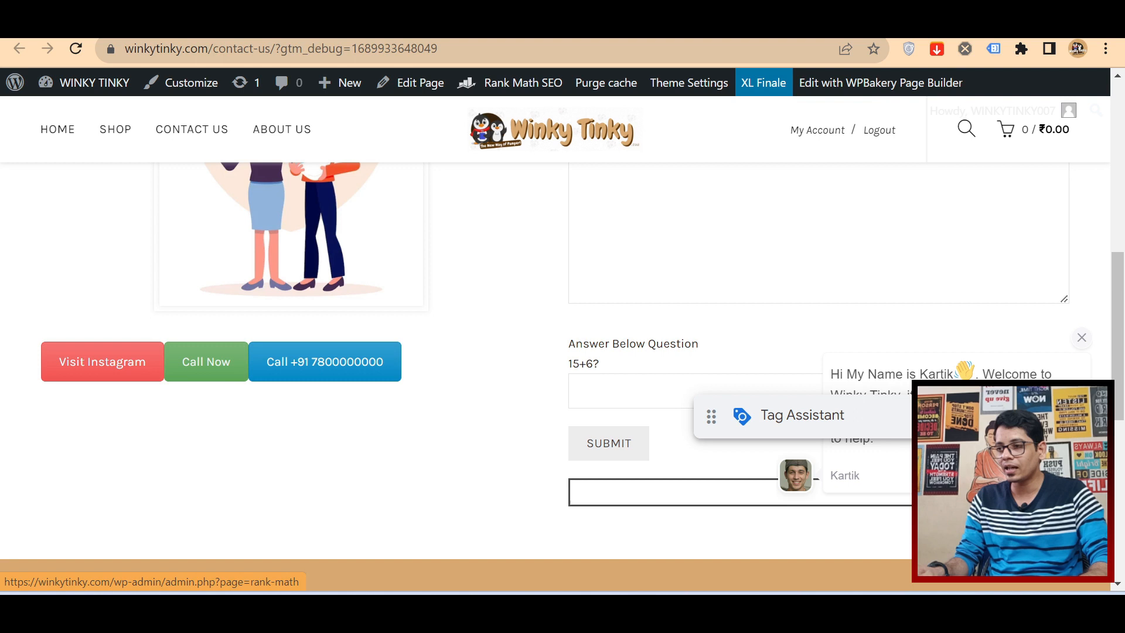
{"action": "left_click", "coordinate": [528, 24]}
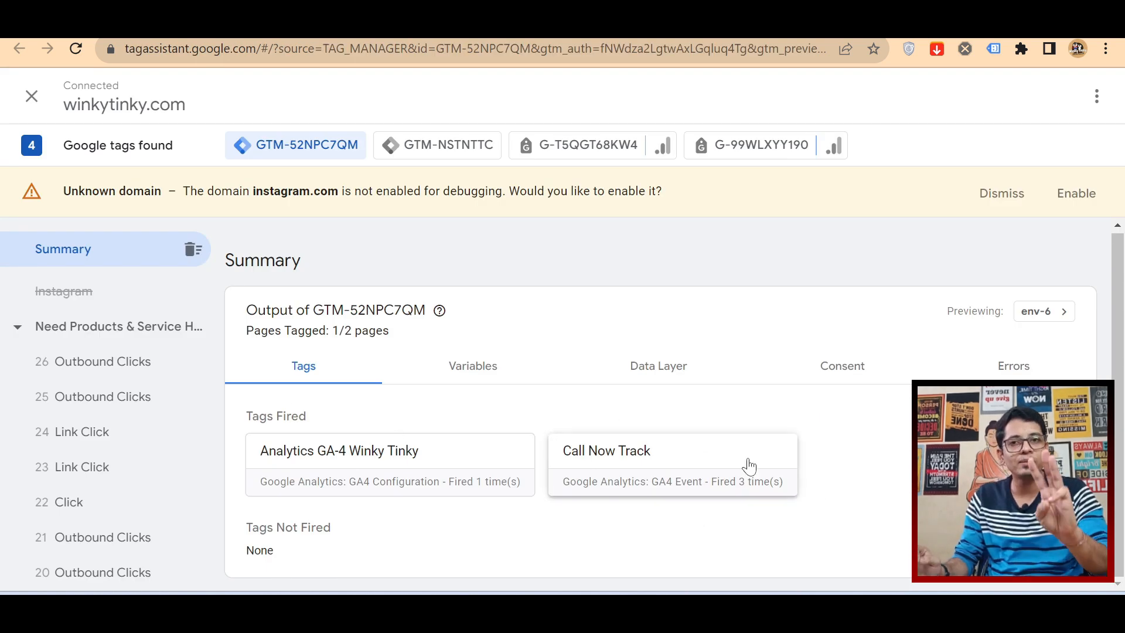
{"action": "left_click", "coordinate": [645, 25]}
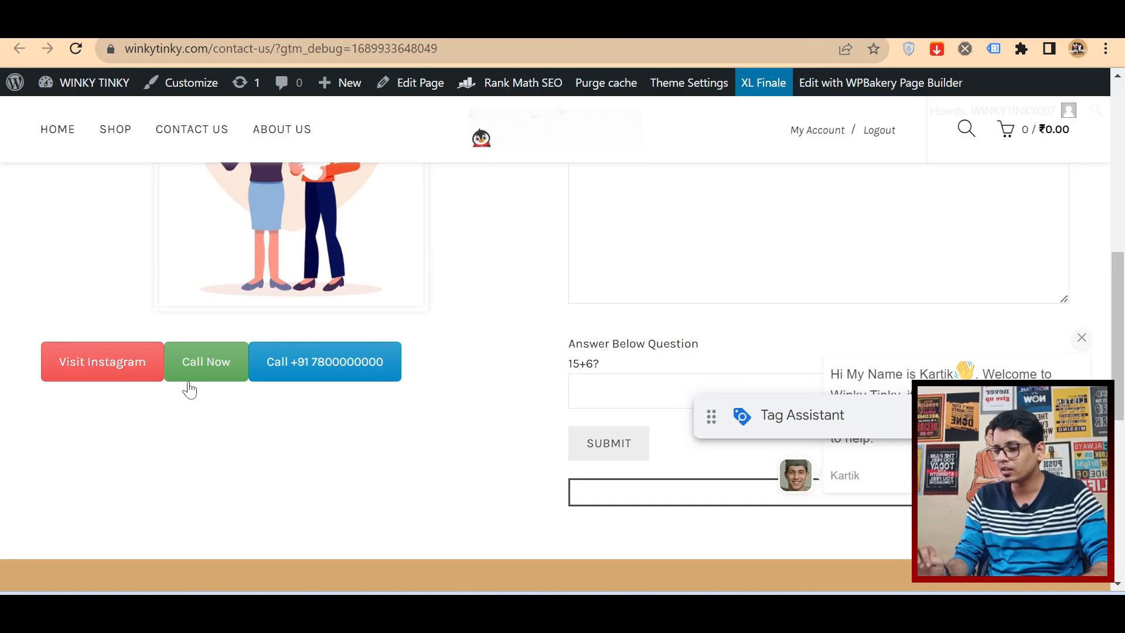
{"action": "left_click", "coordinate": [527, 25]}
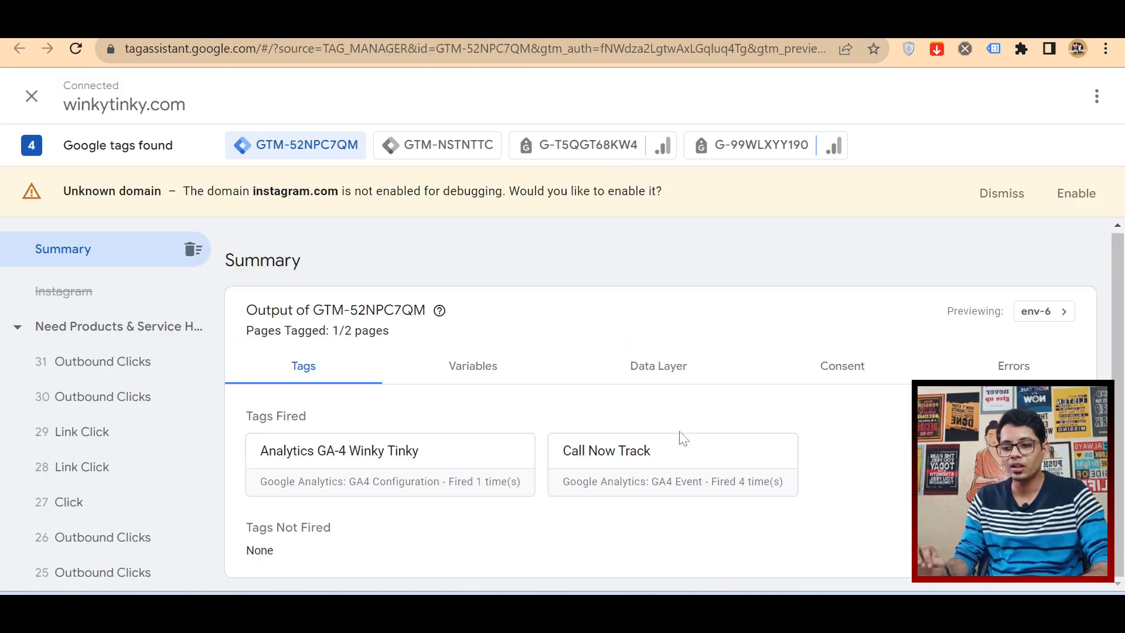
{"action": "left_click", "coordinate": [735, 497]}
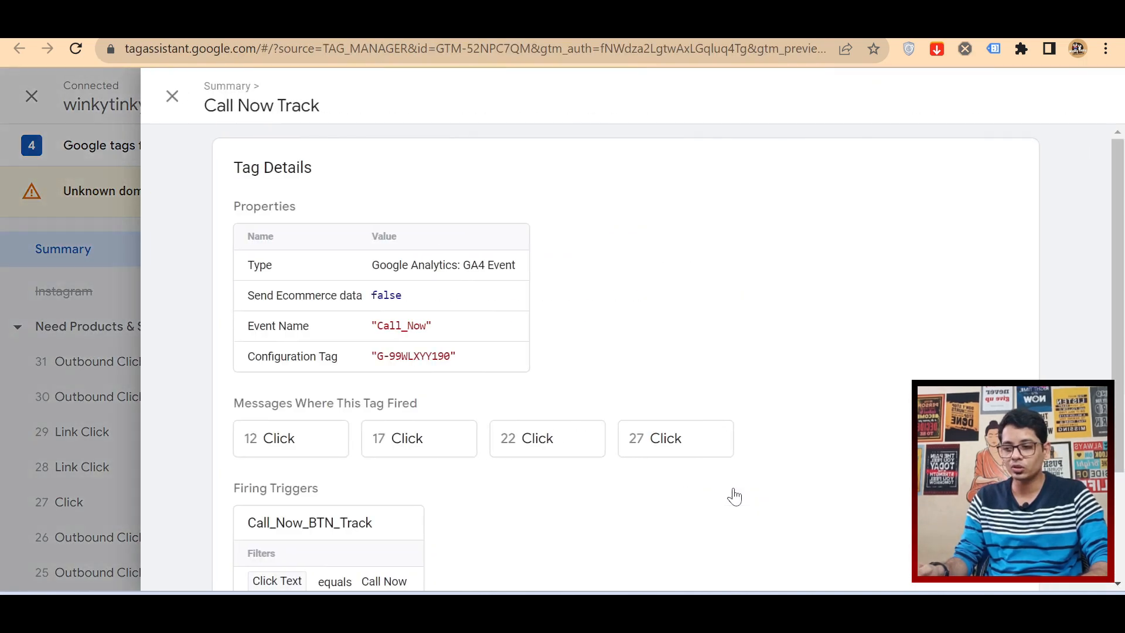
{"action": "left_click", "coordinate": [3, 429]}
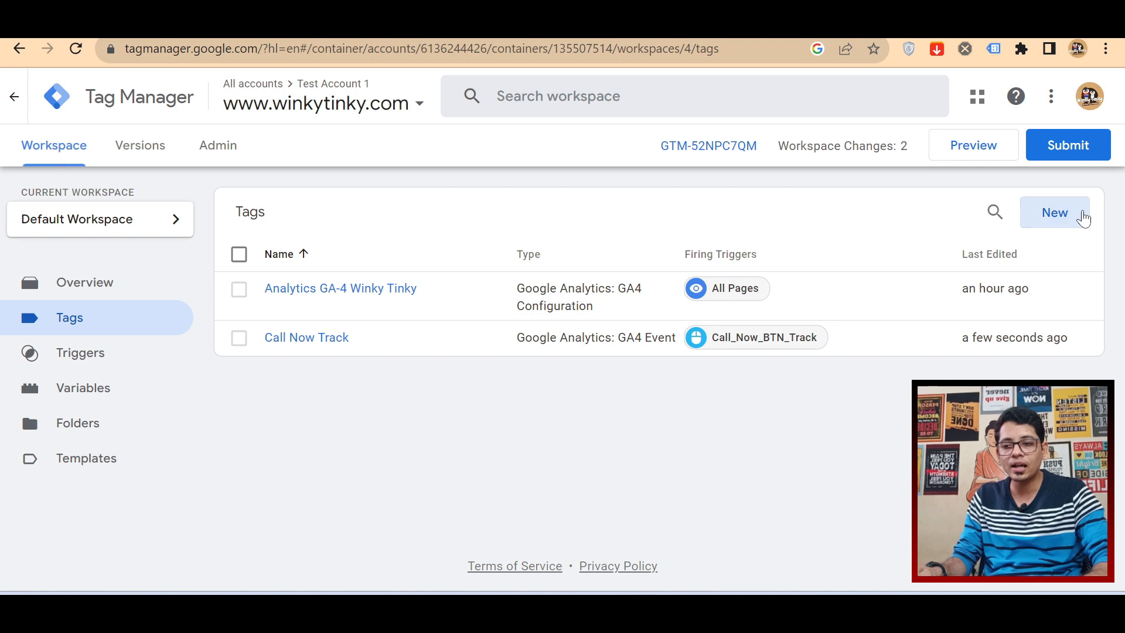
Step: Create a new tag in Tag Manager named Number BTN Track and copy its name
{"action": "left_click", "coordinate": [1055, 213]}
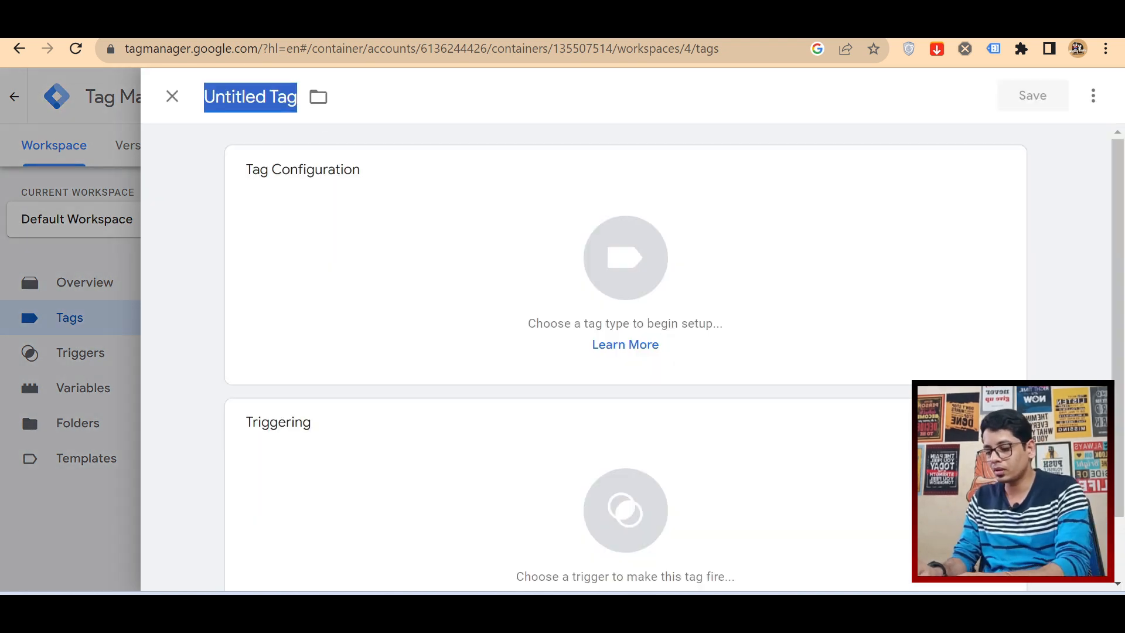
{"action": "type", "text": "Number BTN Track"}
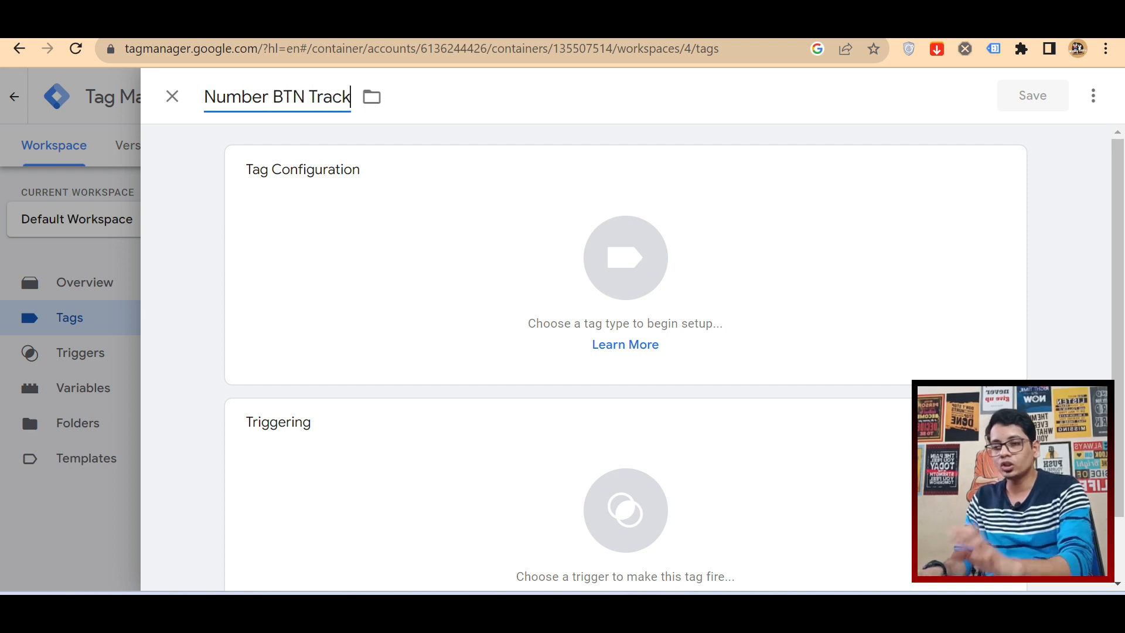
{"action": "triple_click", "coordinate": [283, 96]}
{"action": "key", "text": "ctrl+c"}
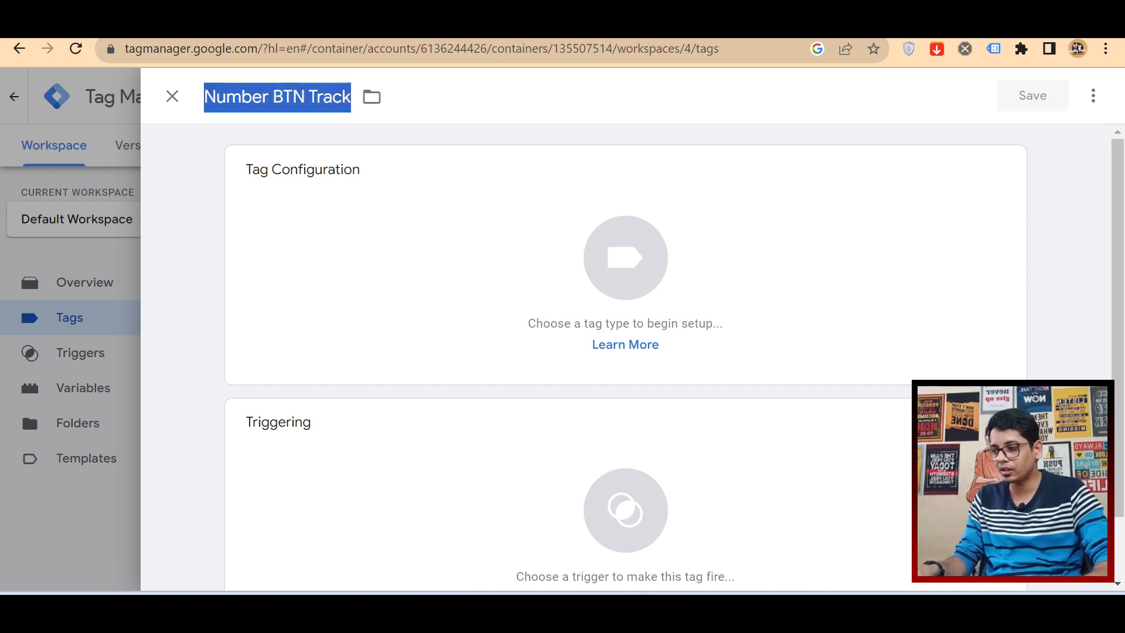
Step: Make the tag a Google Analytics: GA4 Event using Analytics GA-4 Winky Tinky as its configuration tag
{"action": "left_click", "coordinate": [399, 226]}
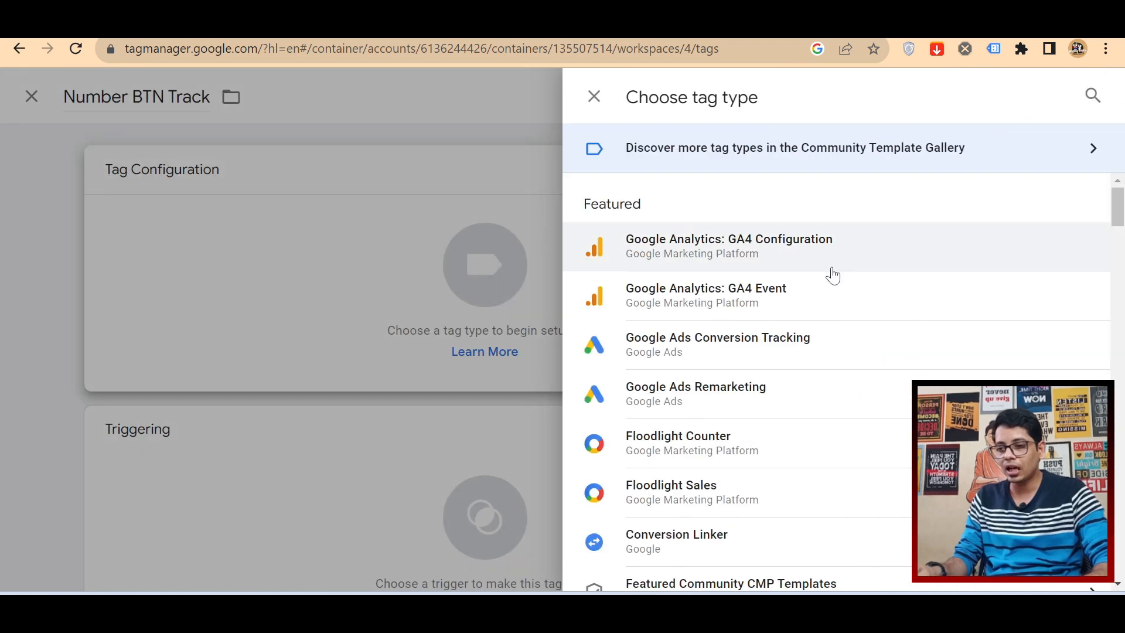
{"action": "left_click", "coordinate": [817, 303]}
{"action": "left_click", "coordinate": [330, 351]}
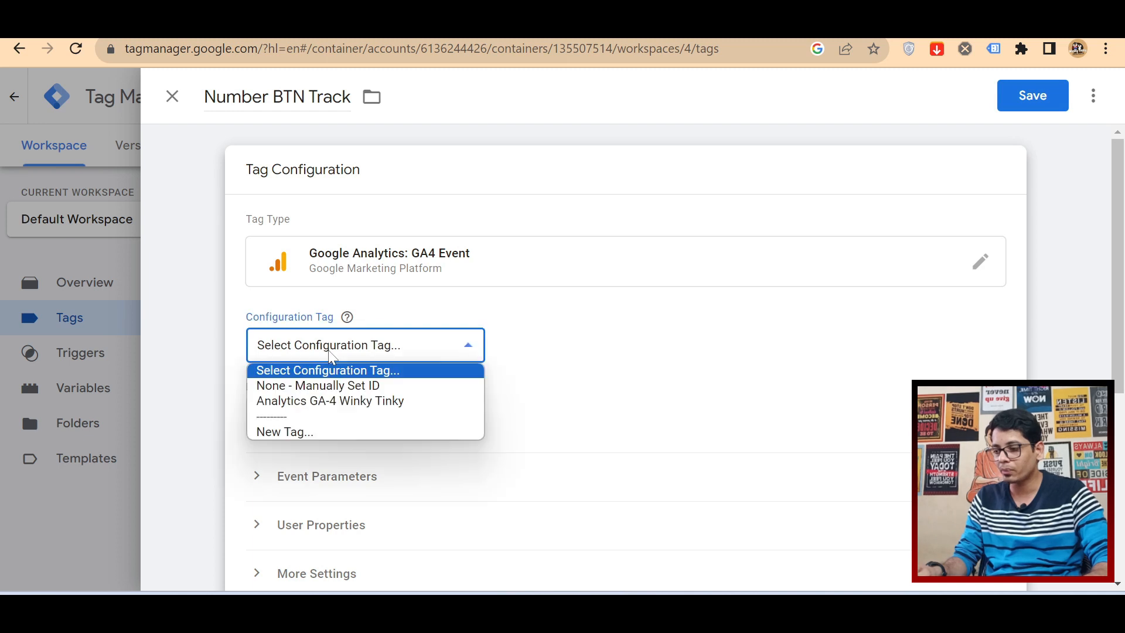
{"action": "left_click", "coordinate": [327, 400]}
Step: Set the event name to Number_BTN_Track, reusing the copied tag name with underscores in place of the spaces
{"action": "left_click", "coordinate": [328, 415]}
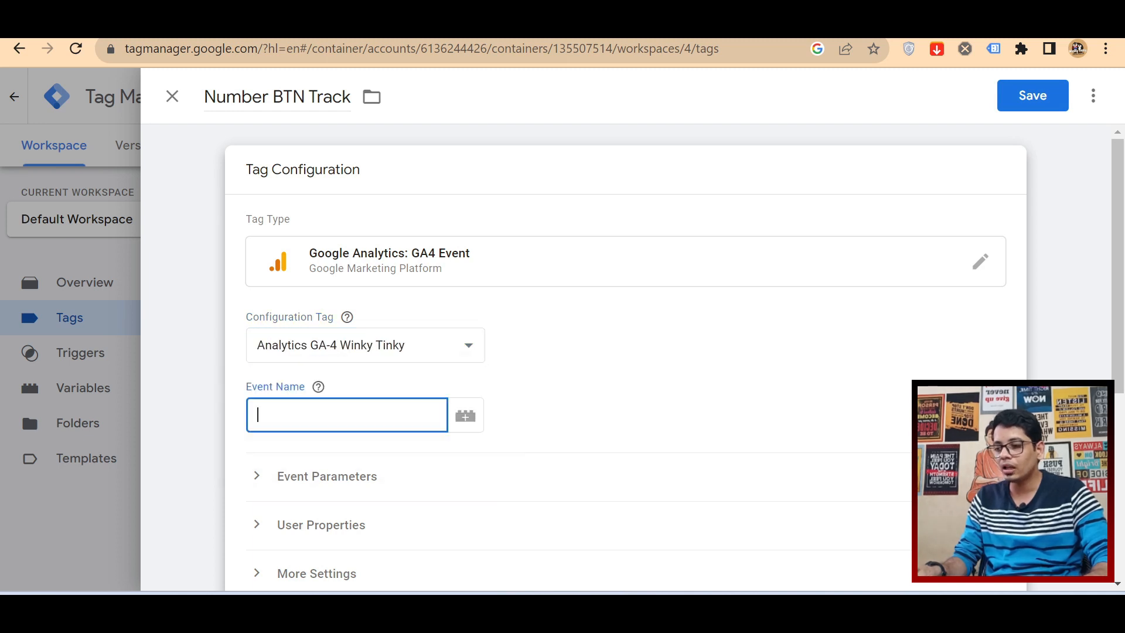
{"action": "key", "text": "ctrl+v"}
{"action": "key", "text": "Delete"}
{"action": "type", "text": "_"}
{"action": "key", "text": "Right"}
{"action": "key", "text": "Right"}
{"action": "key", "text": "Right"}
{"action": "key", "text": "Delete"}
{"action": "type", "text": "_"}
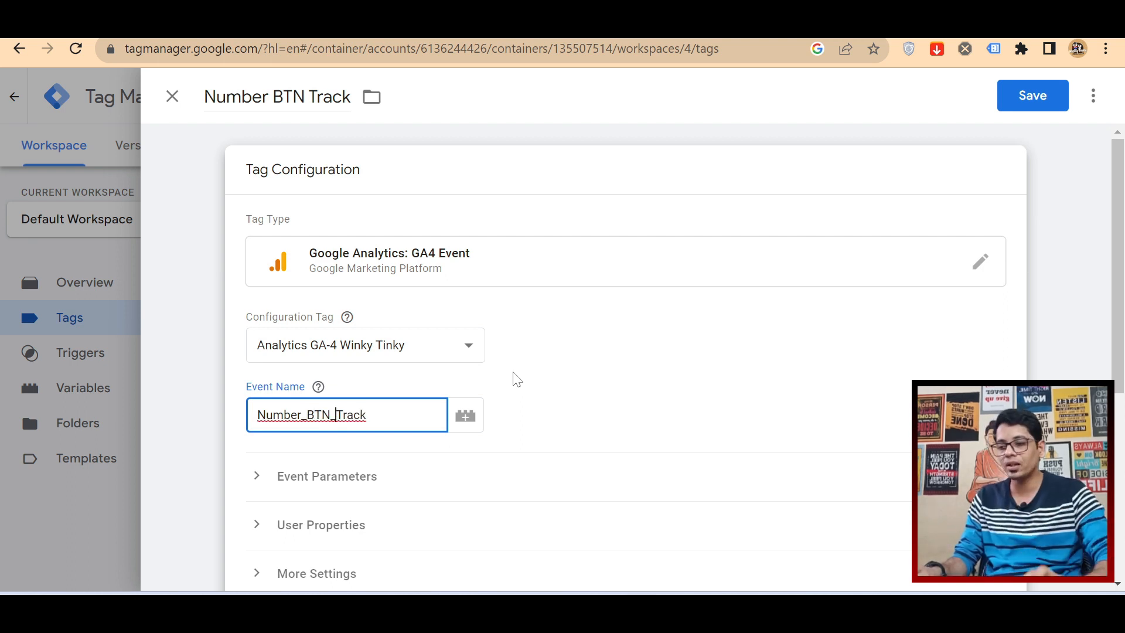
Step: Create a new trigger for the tag and name it Number BTN Track
{"action": "scroll", "coordinate": [519, 393], "scroll_direction": "down", "scroll_amount": 5}
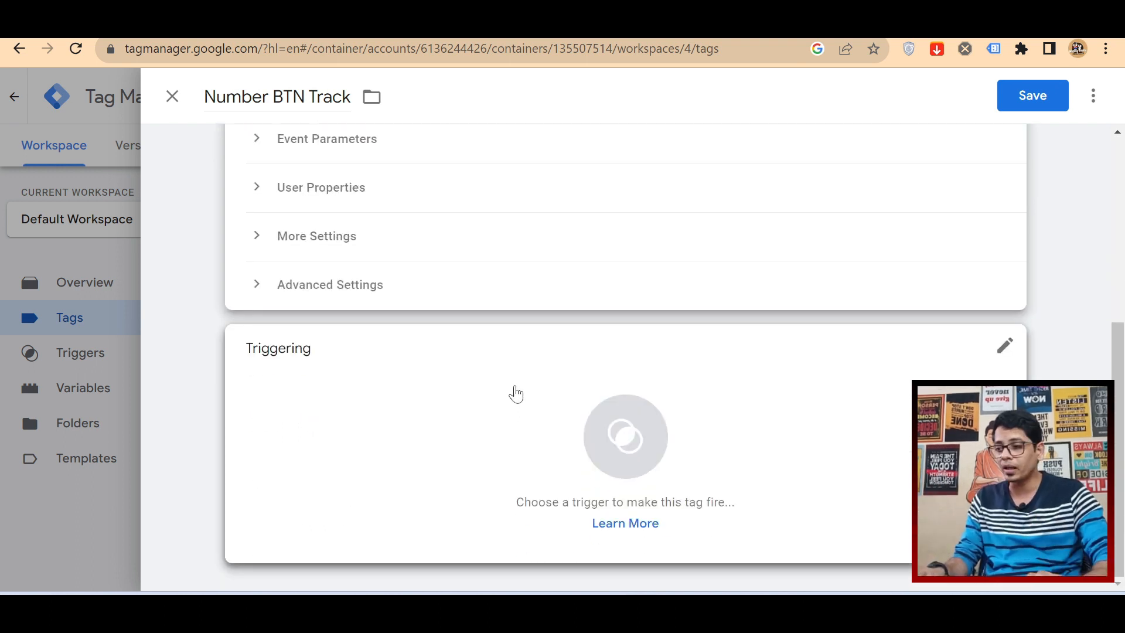
{"action": "left_click", "coordinate": [516, 394]}
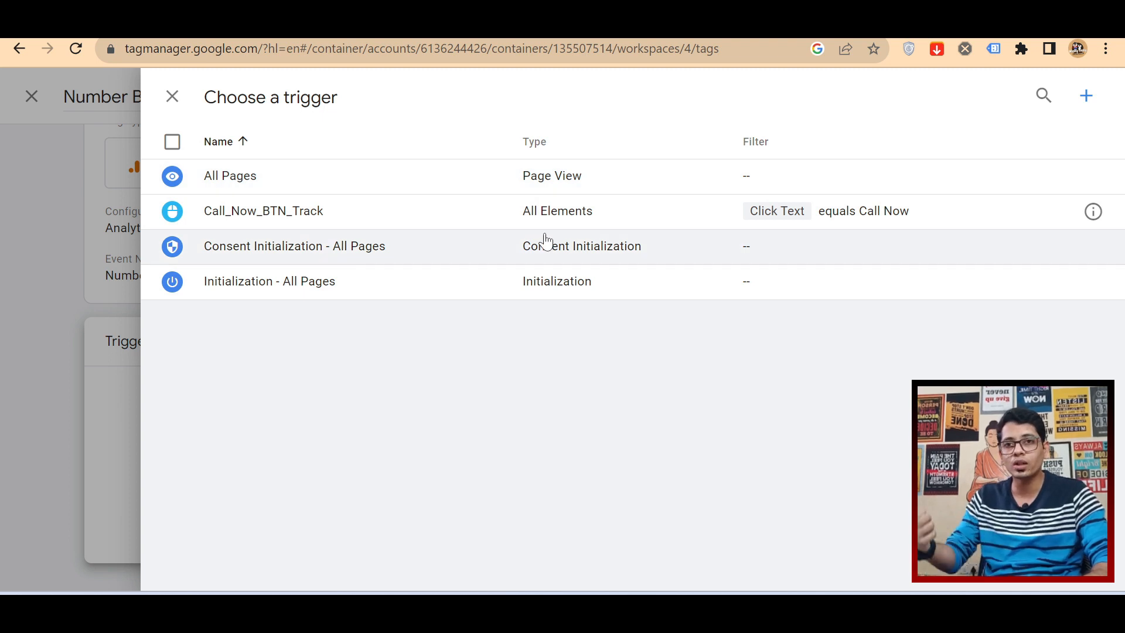
{"action": "left_click", "coordinate": [1085, 97]}
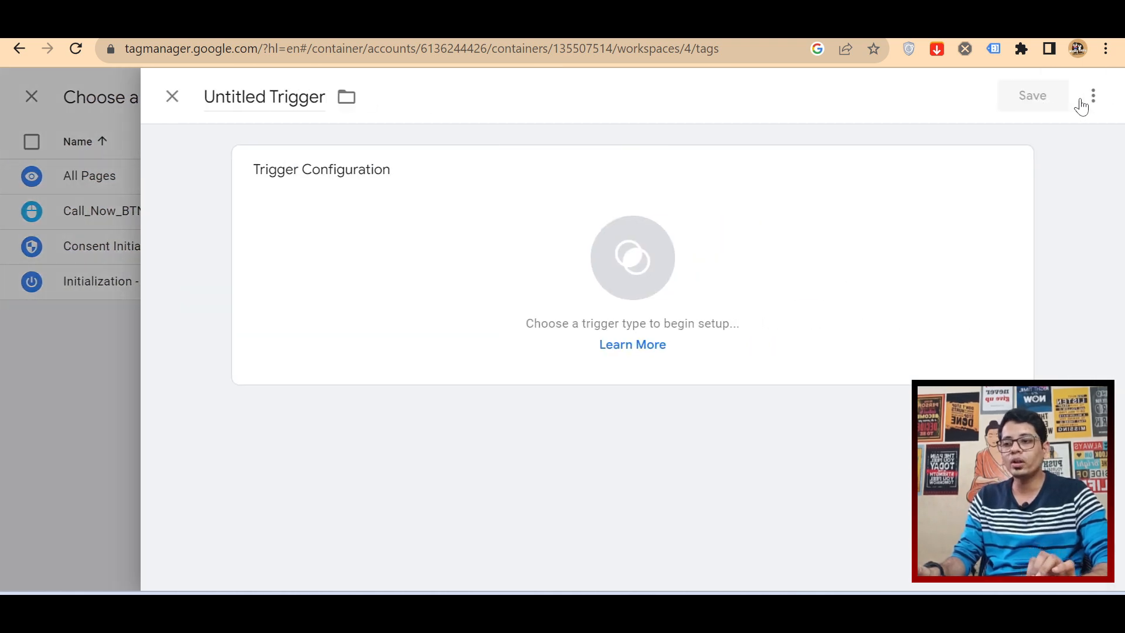
{"action": "key", "text": "ctrl+a"}
{"action": "key", "text": "ctrl+v"}
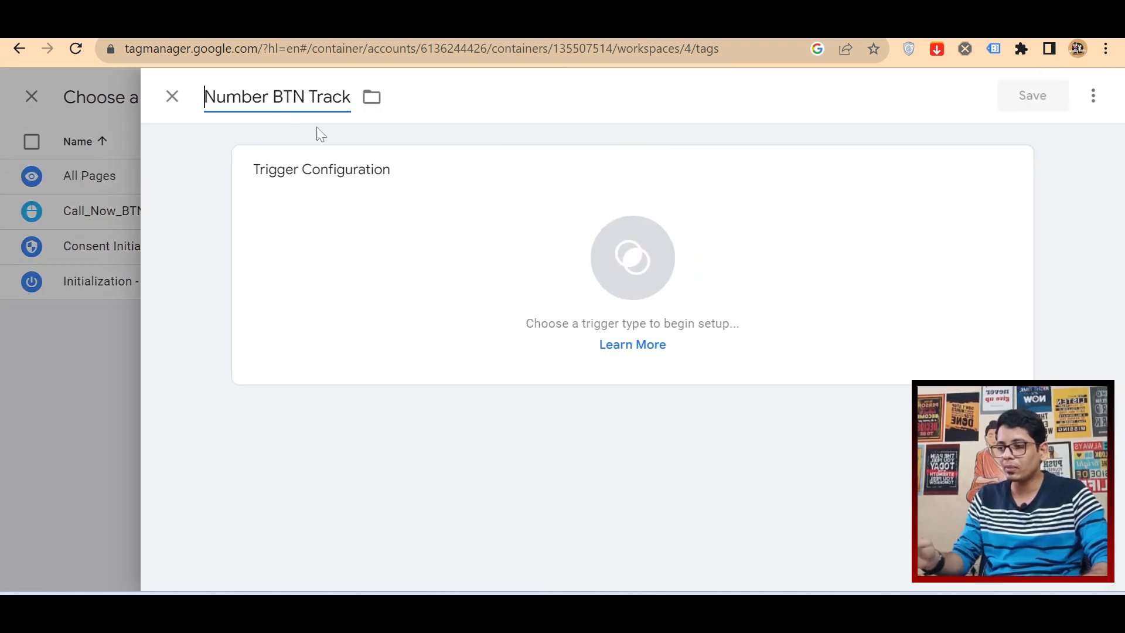
Step: Set the trigger type to Click - All Elements and make it fire on Some Clicks
{"action": "left_click", "coordinate": [522, 238]}
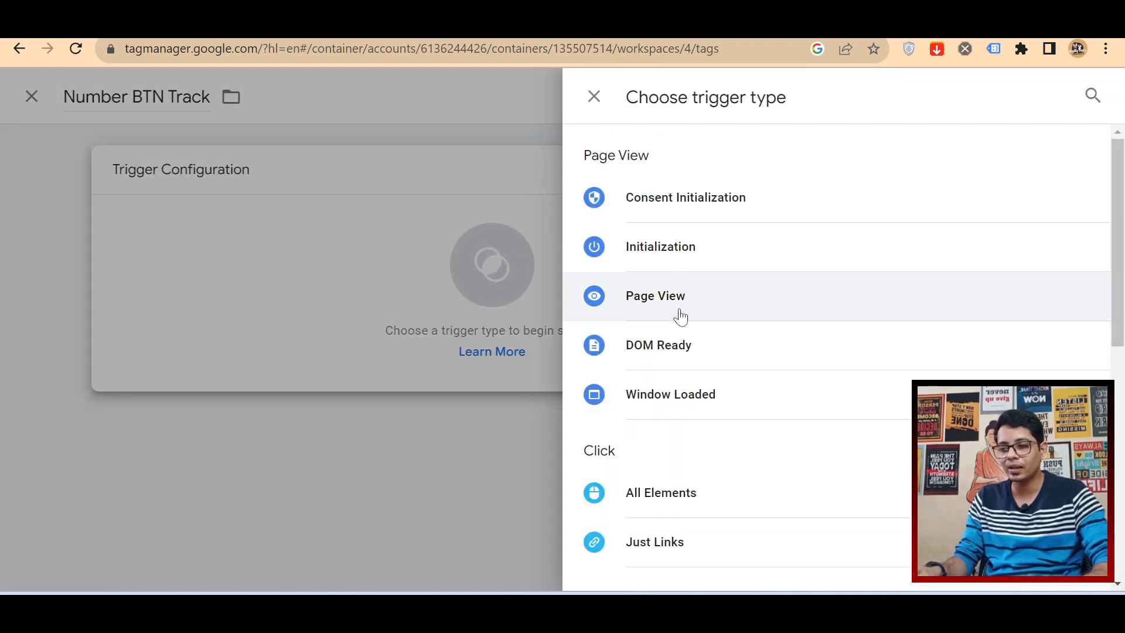
{"action": "scroll", "coordinate": [769, 402], "scroll_direction": "down", "scroll_amount": 2}
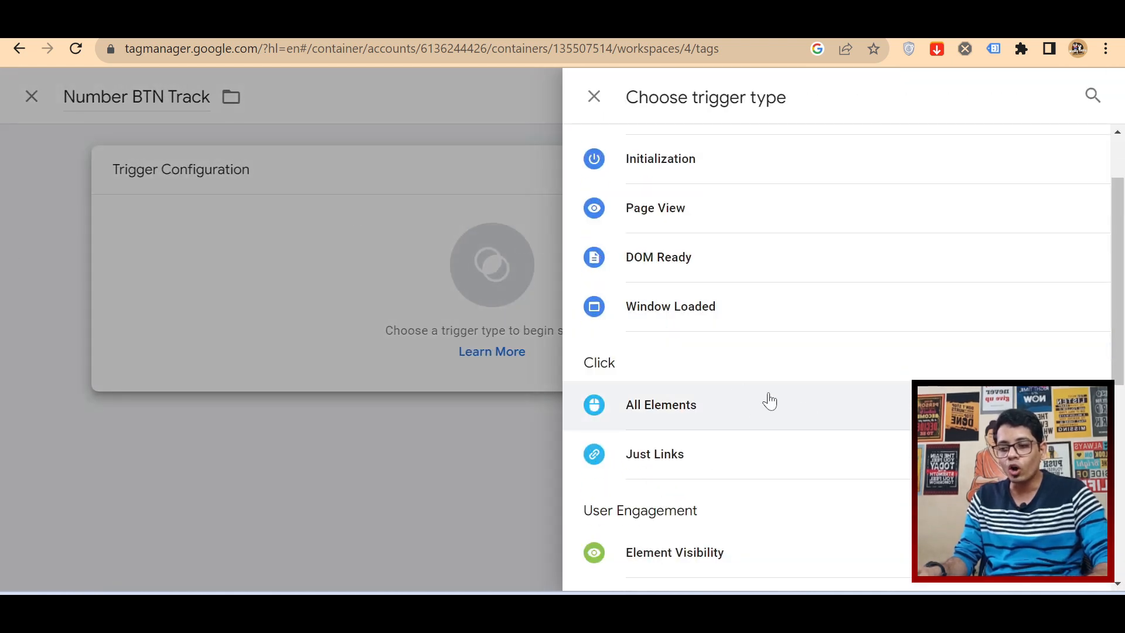
{"action": "left_click", "coordinate": [714, 415]}
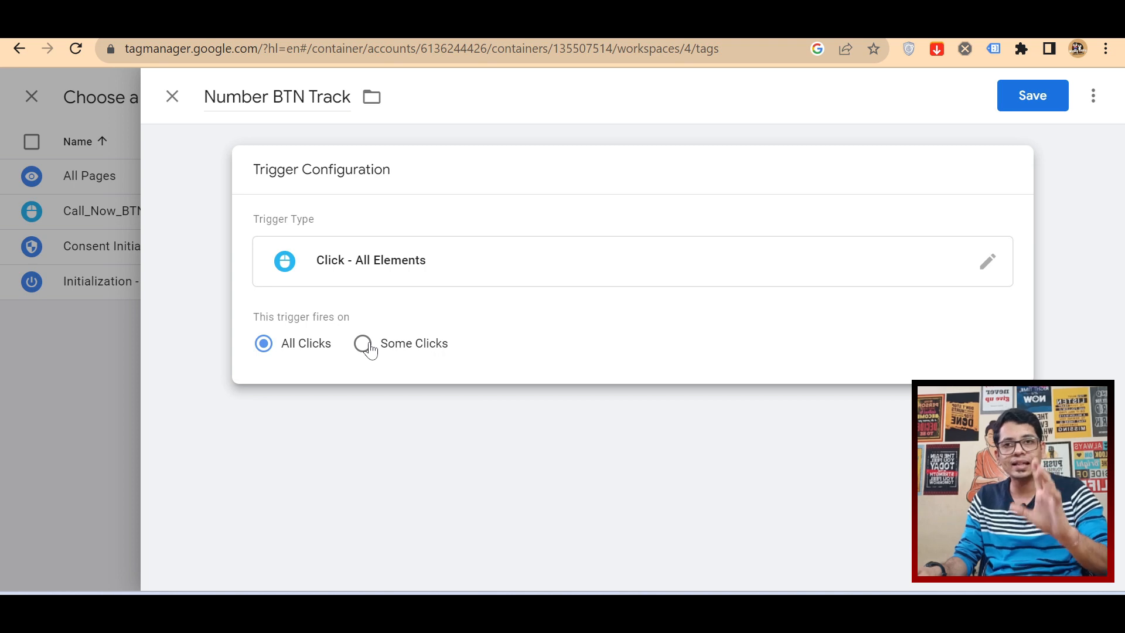
{"action": "left_click", "coordinate": [370, 348]}
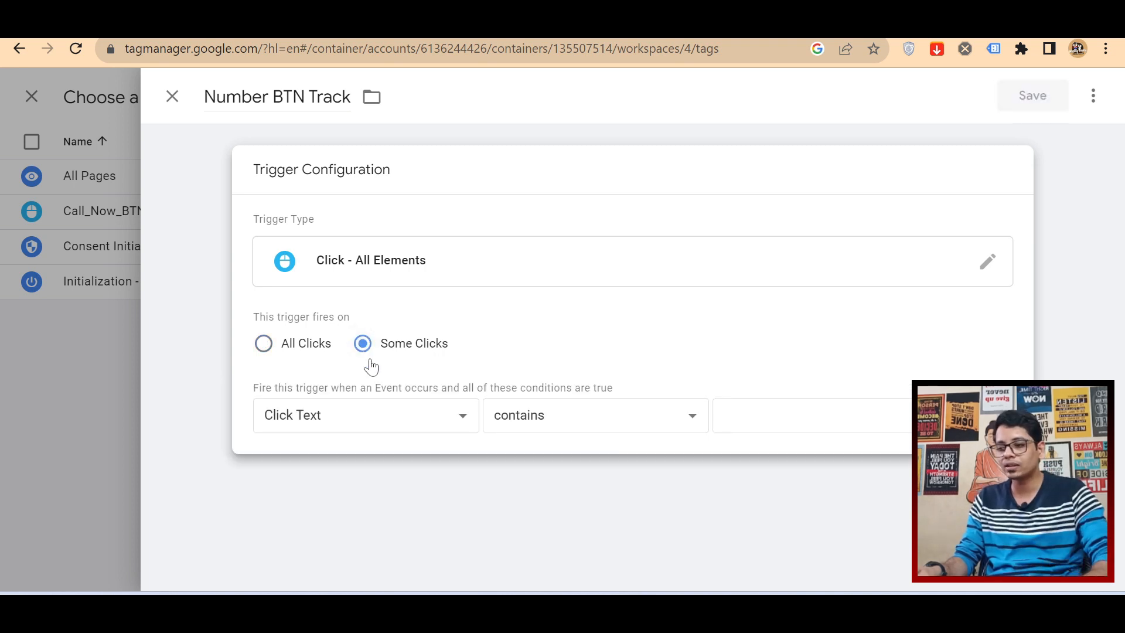
Step: Enable the built-in Click URL variable and use it in the trigger's firing condition
{"action": "left_click", "coordinate": [326, 424]}
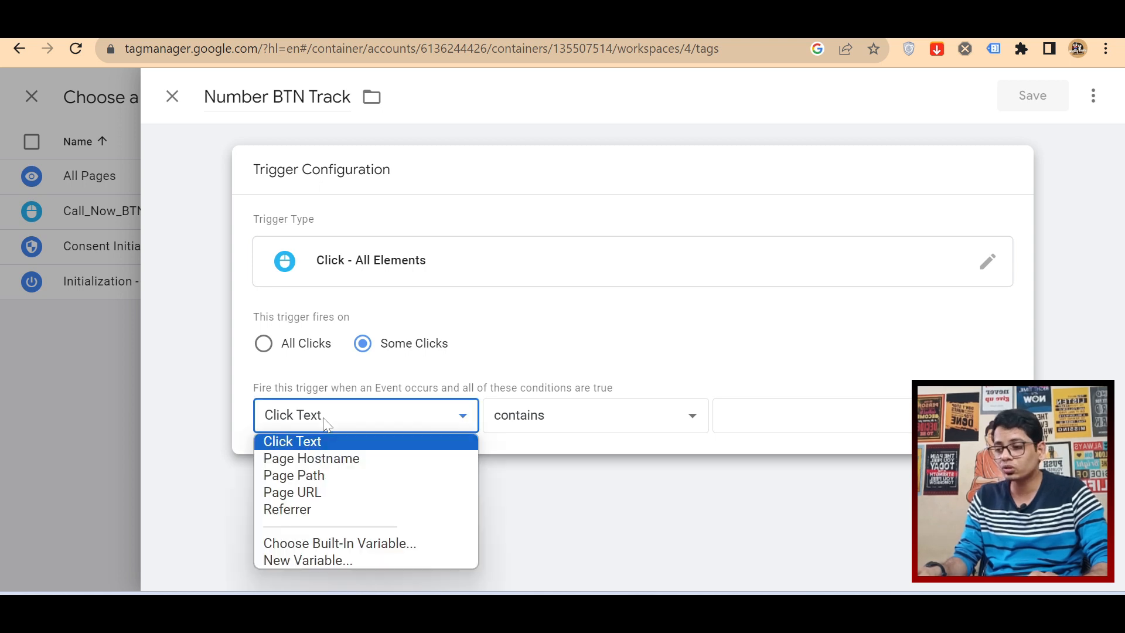
{"action": "left_click", "coordinate": [360, 545]}
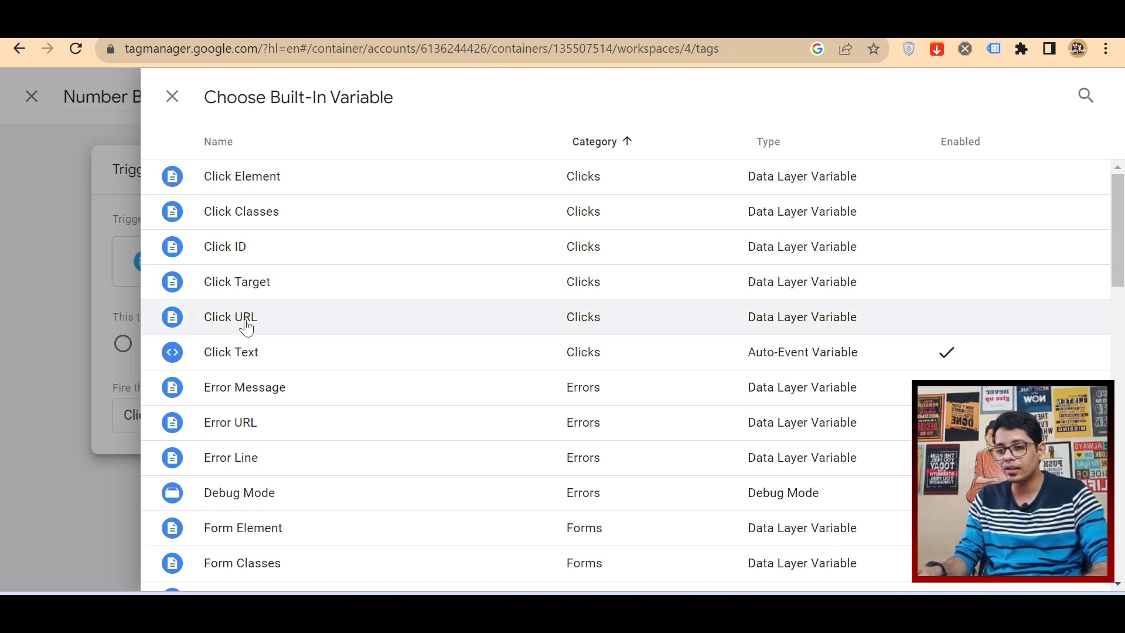
{"action": "left_click", "coordinate": [246, 327]}
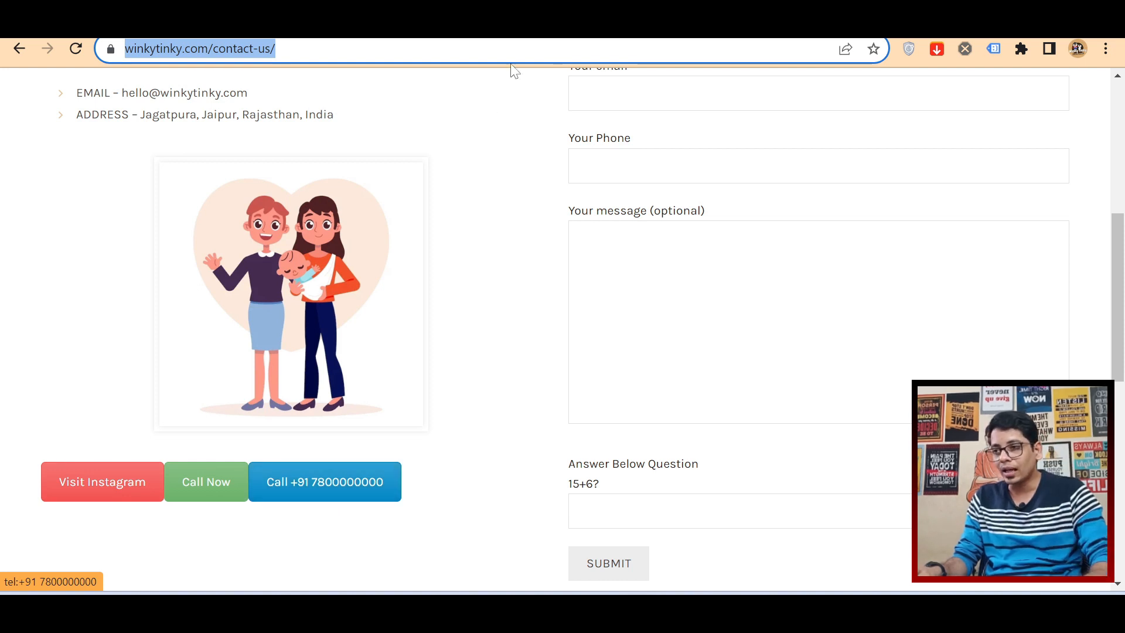
Step: Paste the phone-number button's link address into a new browser tab to examine it, and return to the contact page
{"action": "key", "text": "ctrl+t"}
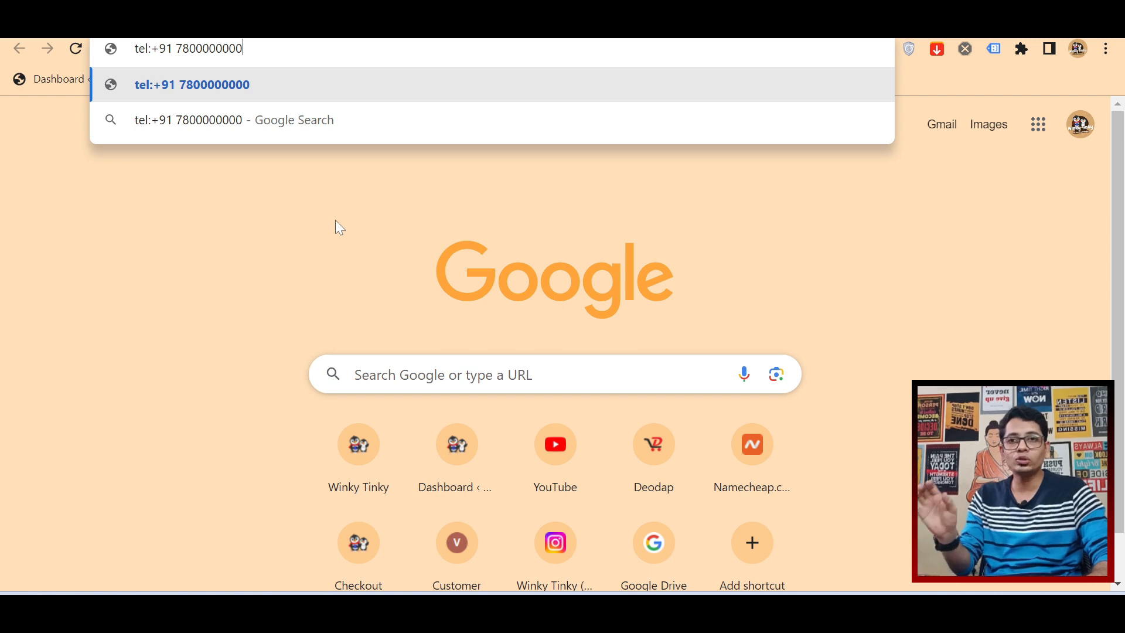
{"action": "left_click_drag", "start_coordinate": [243, 49], "coordinate": [134, 54]}
{"action": "key", "text": "ctrl+c"}
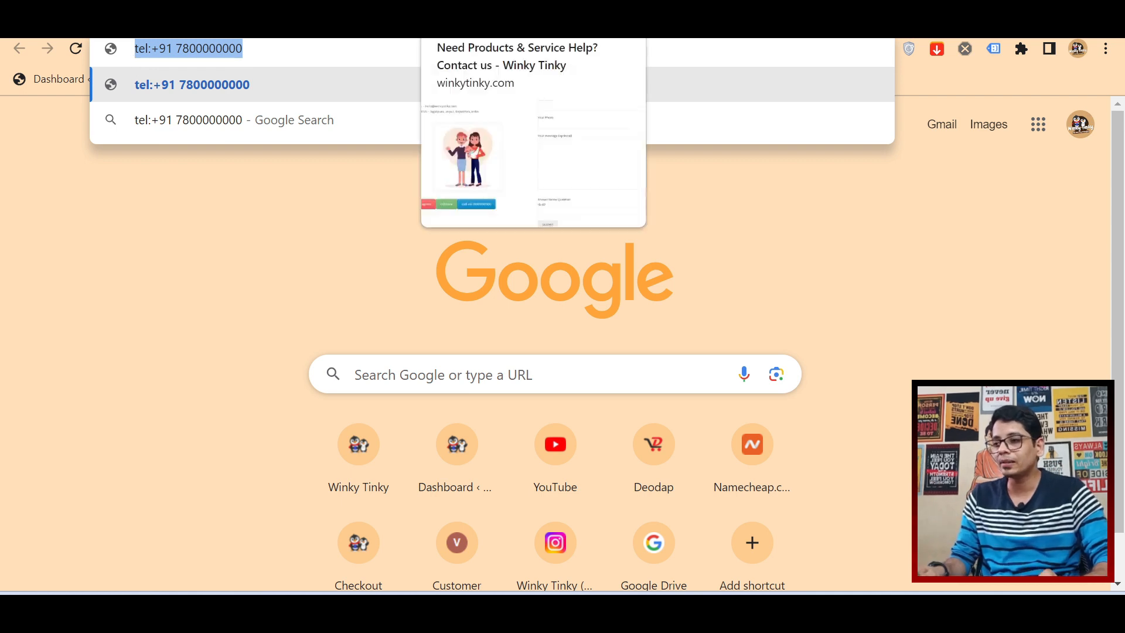
{"action": "left_click", "coordinate": [498, 25]}
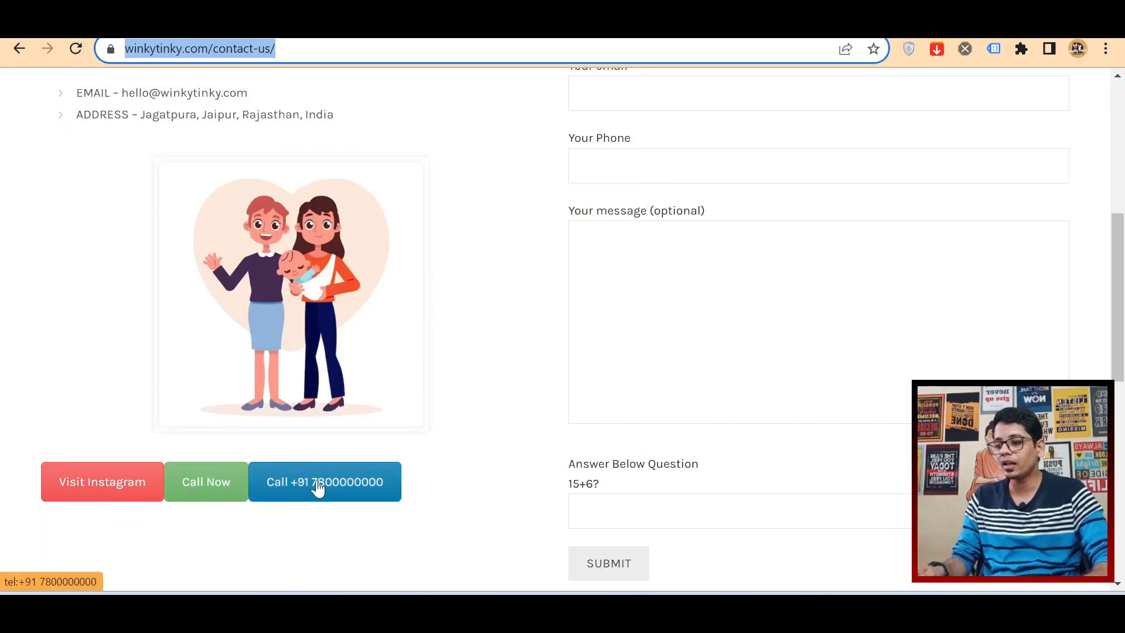
Step: Make the trigger fire when Click URL equals the phone-number button's copied tel: link, close the link's browser tab, and save the trigger and tag
{"action": "left_click", "coordinate": [468, 25]}
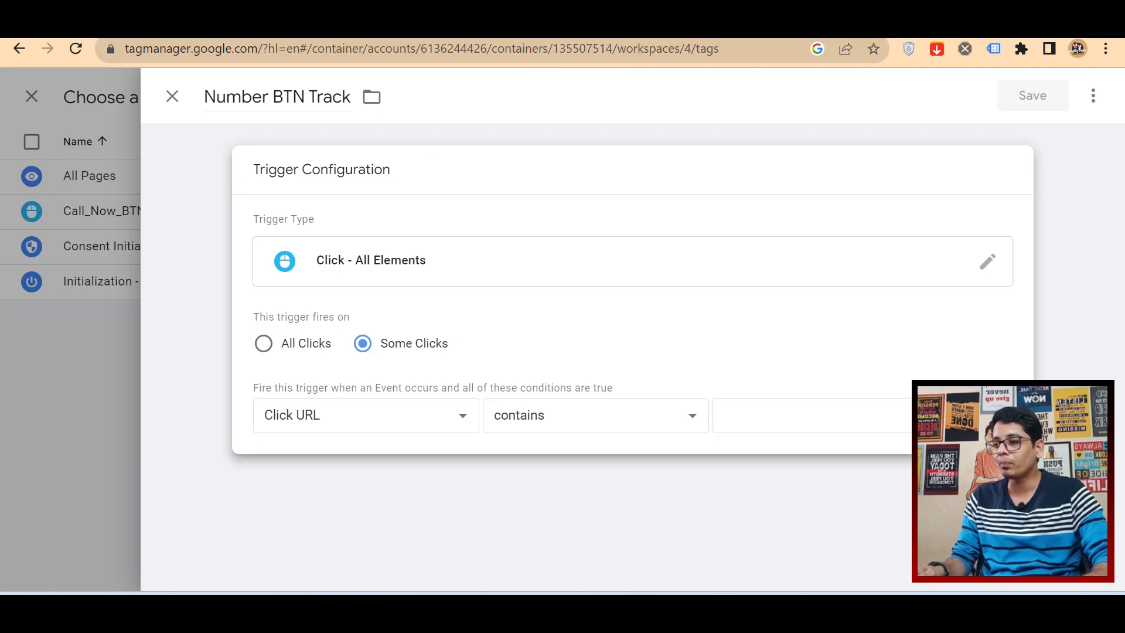
{"action": "left_click", "coordinate": [604, 430]}
{"action": "left_click", "coordinate": [589, 101]}
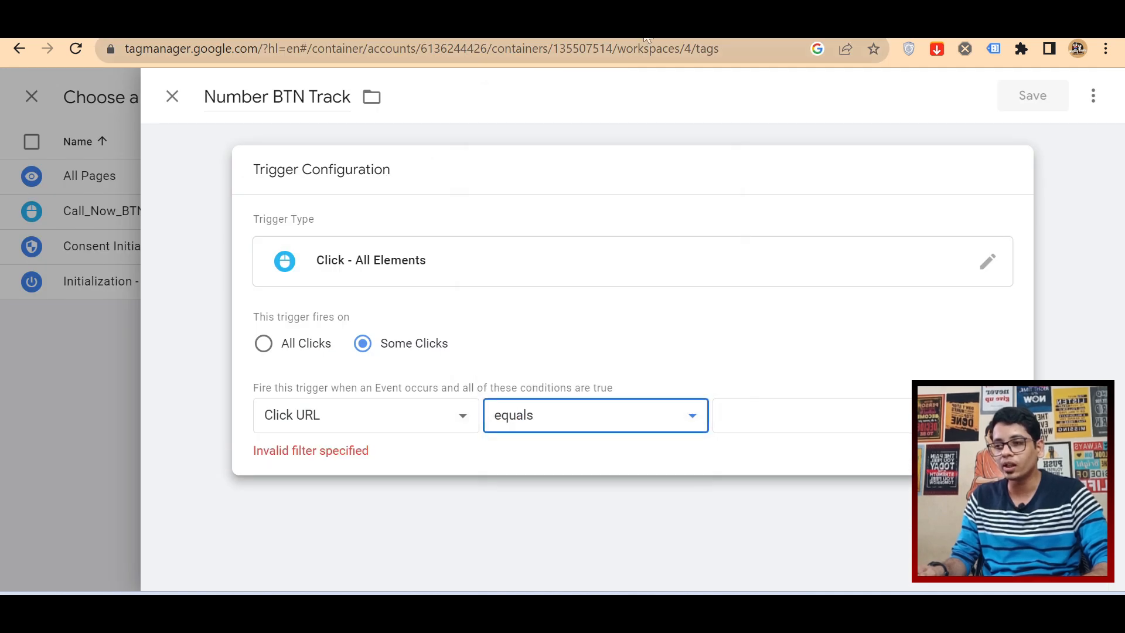
{"action": "left_click", "coordinate": [382, 25]}
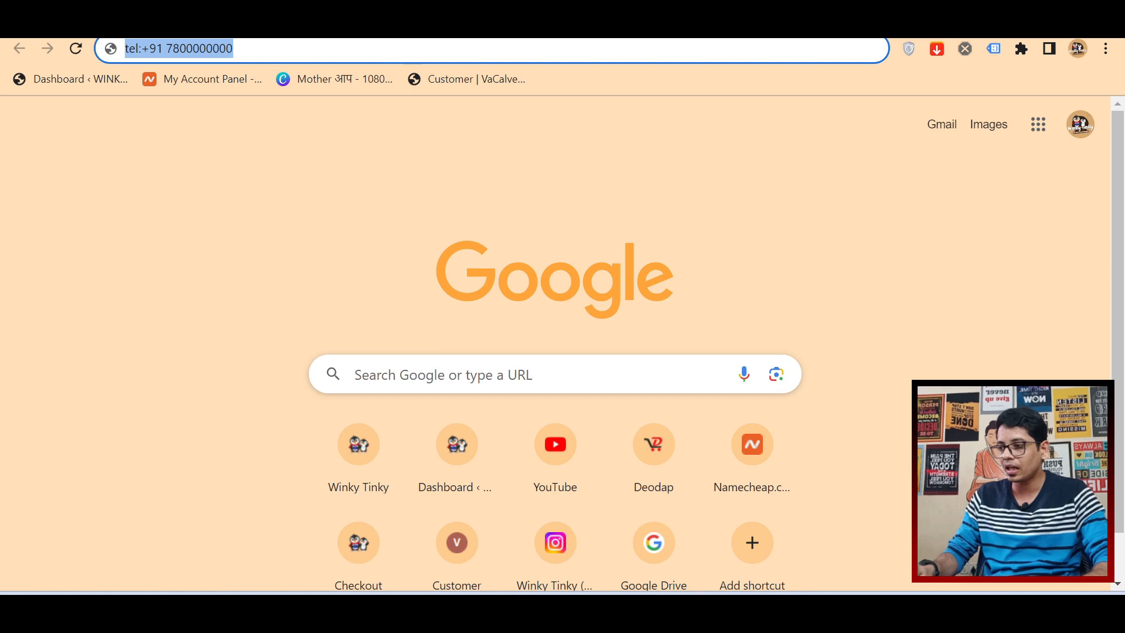
{"action": "key", "text": "ctrl+w"}
{"action": "left_click", "coordinate": [761, 415]}
{"action": "key", "text": "ctrl+v"}
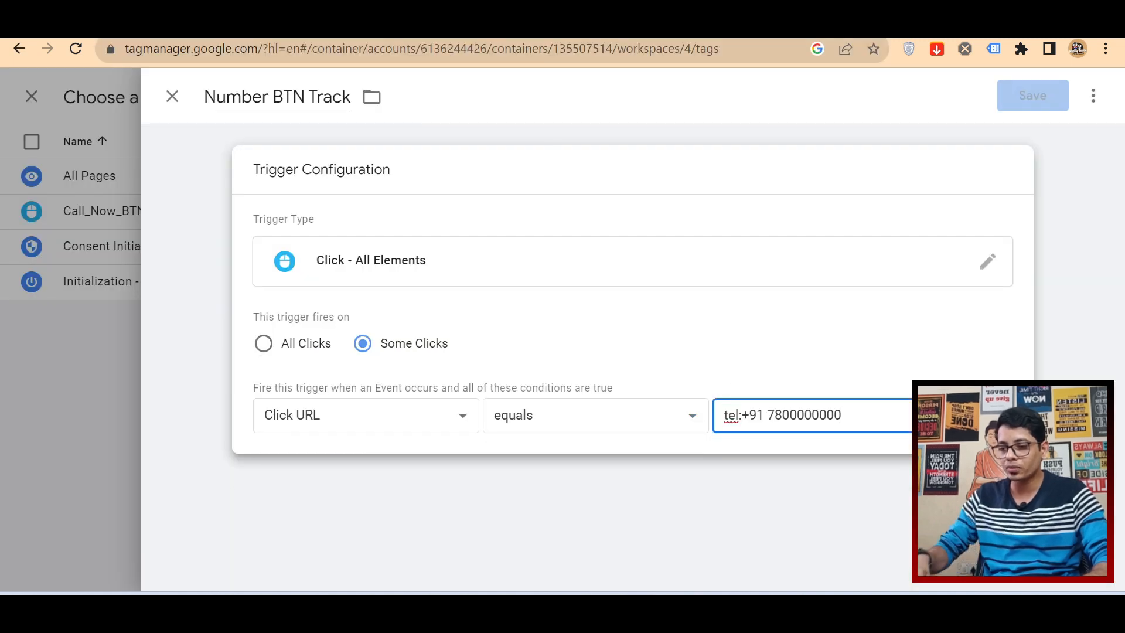
{"action": "left_click", "coordinate": [823, 360]}
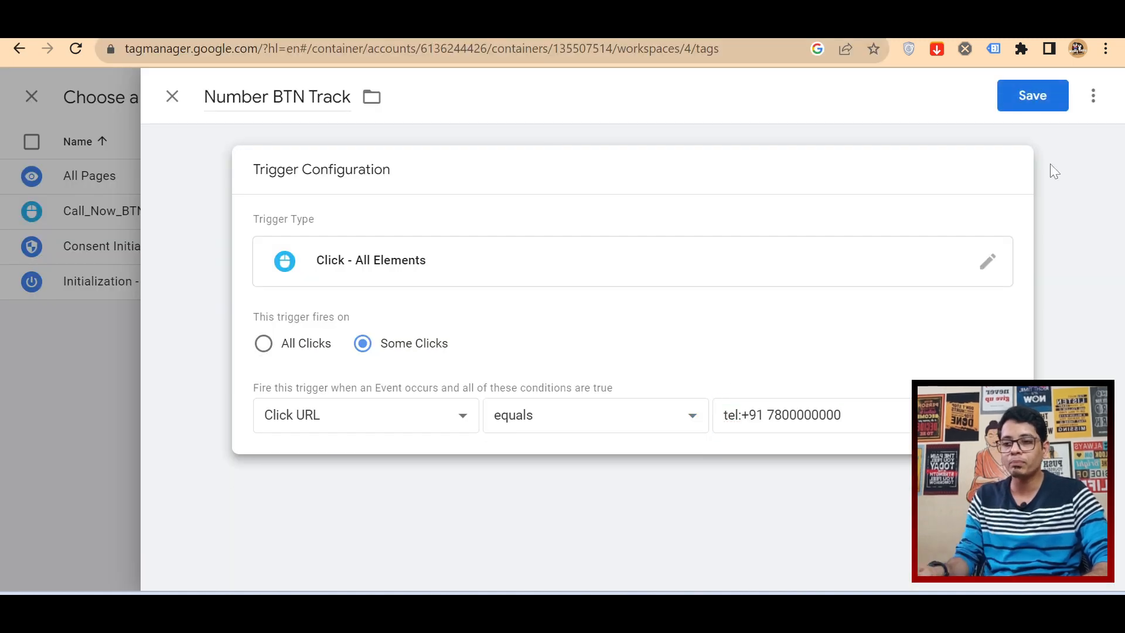
{"action": "left_click", "coordinate": [1033, 96]}
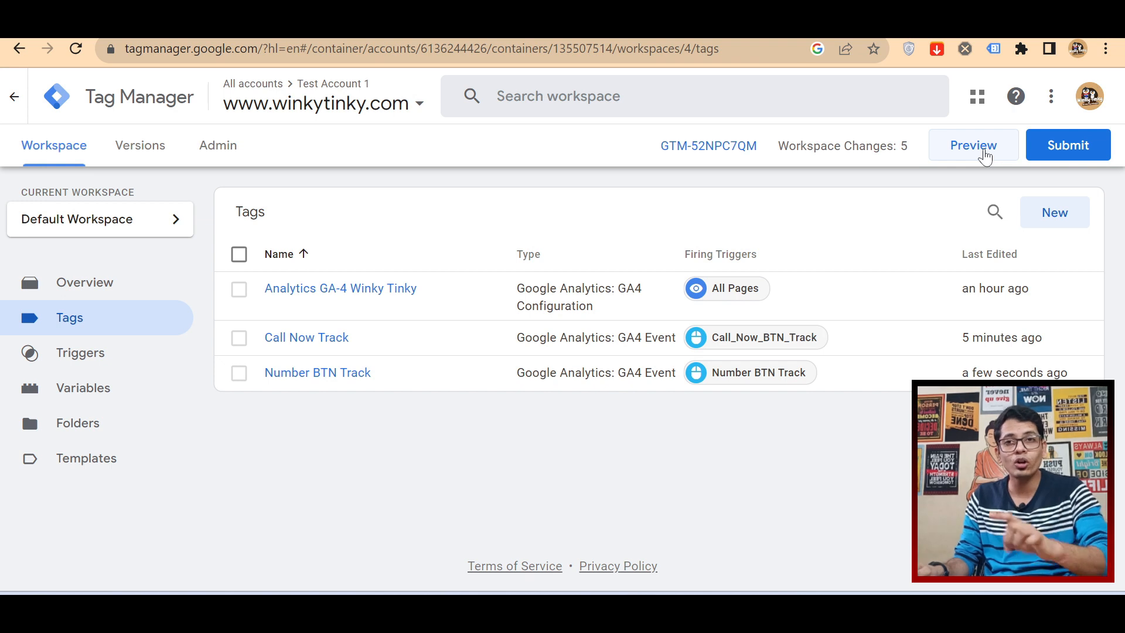
{"action": "left_click", "coordinate": [974, 146]}
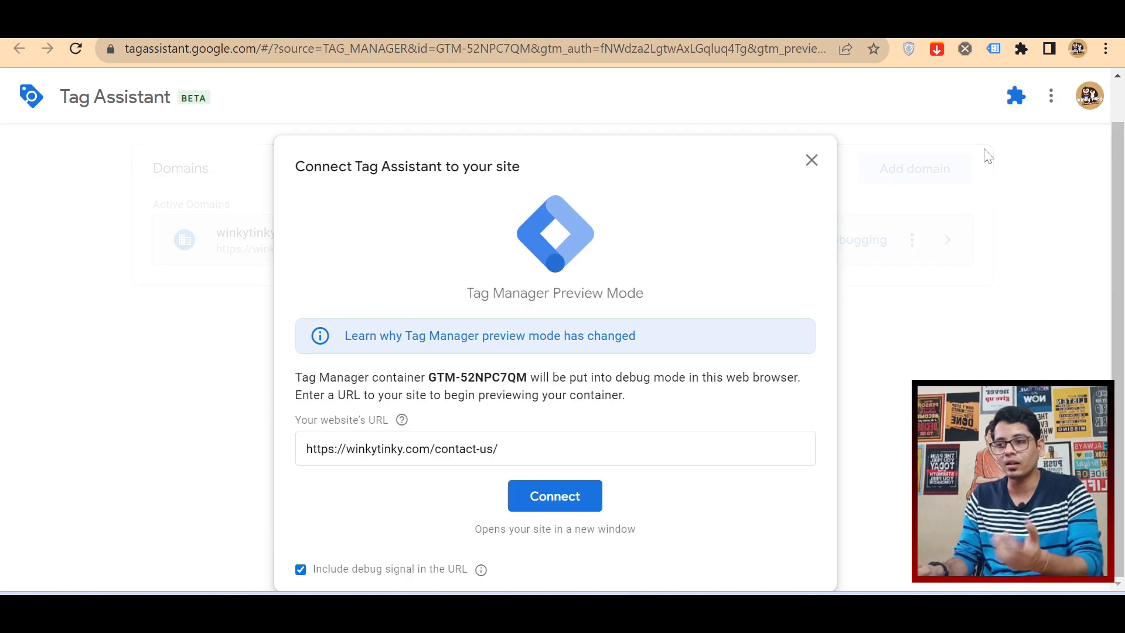
{"action": "left_click", "coordinate": [573, 500]}
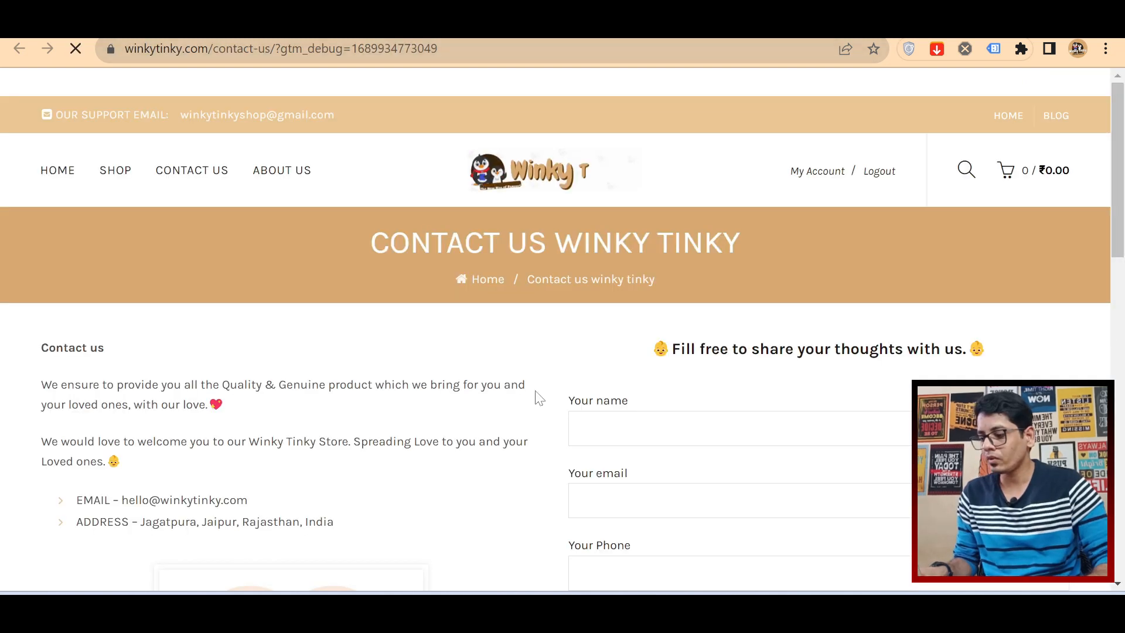
{"action": "scroll", "coordinate": [539, 404], "scroll_direction": "down", "scroll_amount": 5}
{"action": "scroll", "coordinate": [543, 410], "scroll_direction": "down", "scroll_amount": 3}
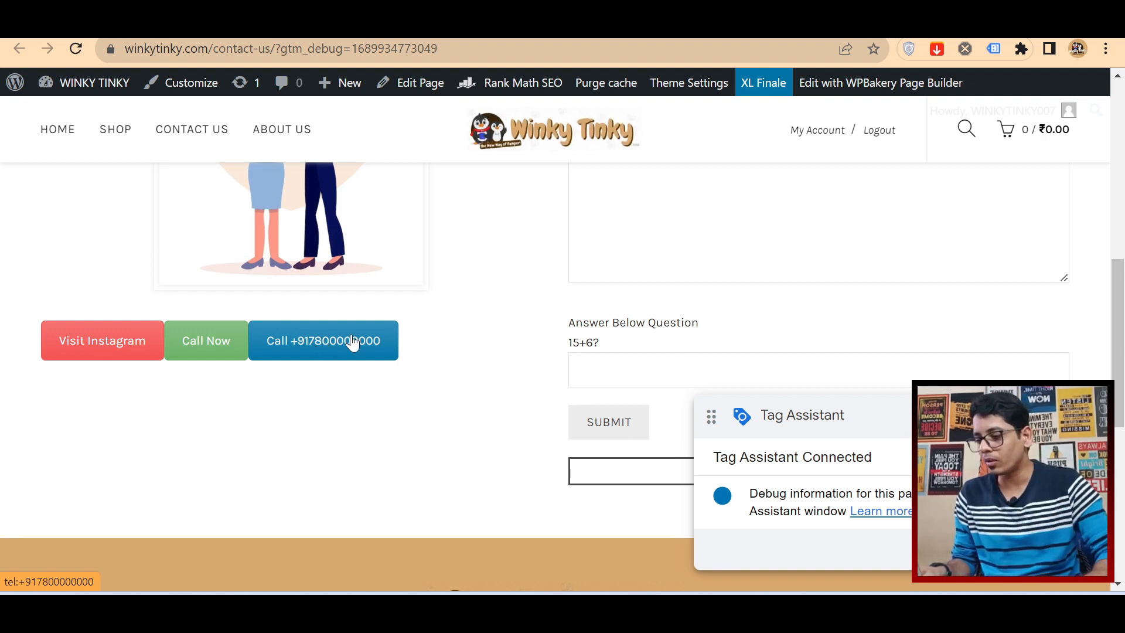
{"action": "left_click", "coordinate": [336, 18]}
{"action": "left_click", "coordinate": [542, 399]}
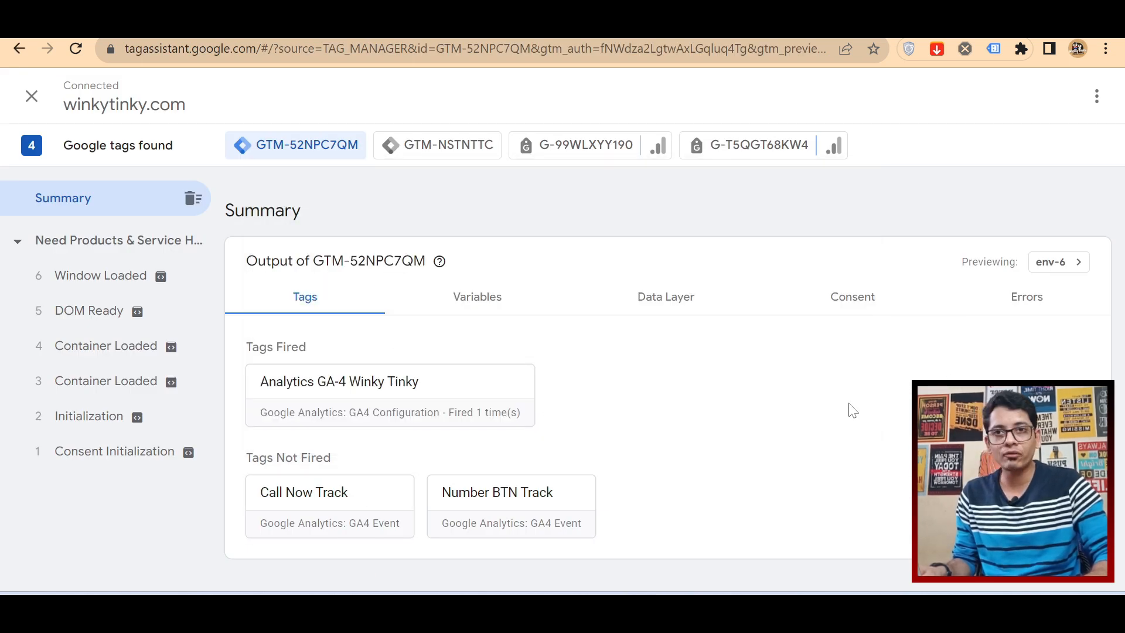
Step: Test the Call Now button on the contact page and check the Call Now Track tag in Tag Assistant
{"action": "left_click", "coordinate": [469, 19]}
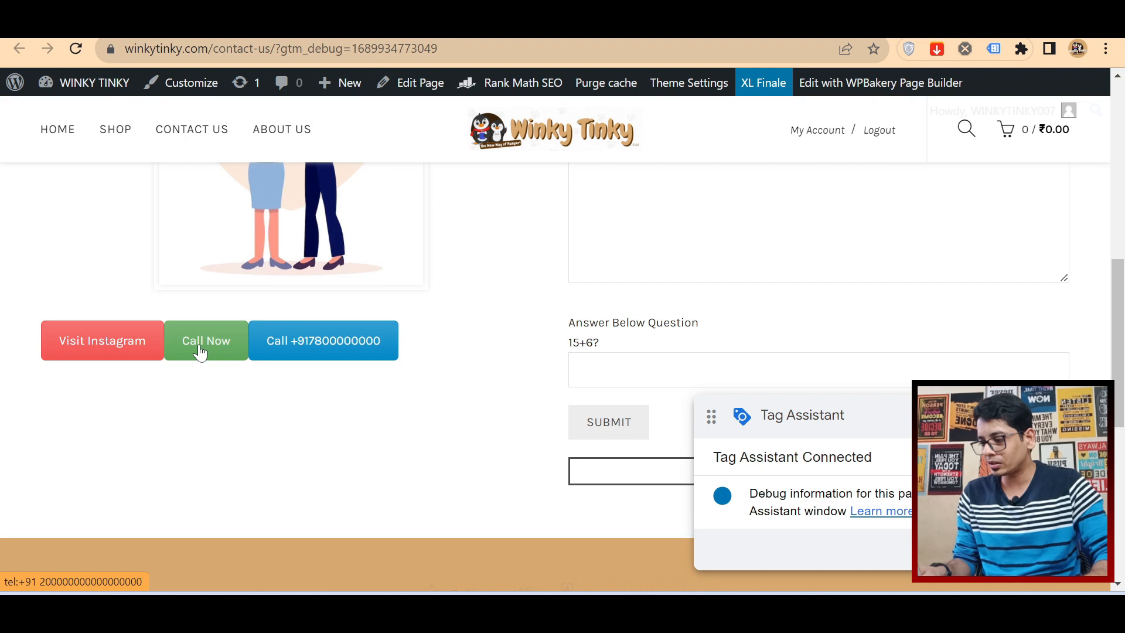
{"action": "left_click", "coordinate": [200, 353]}
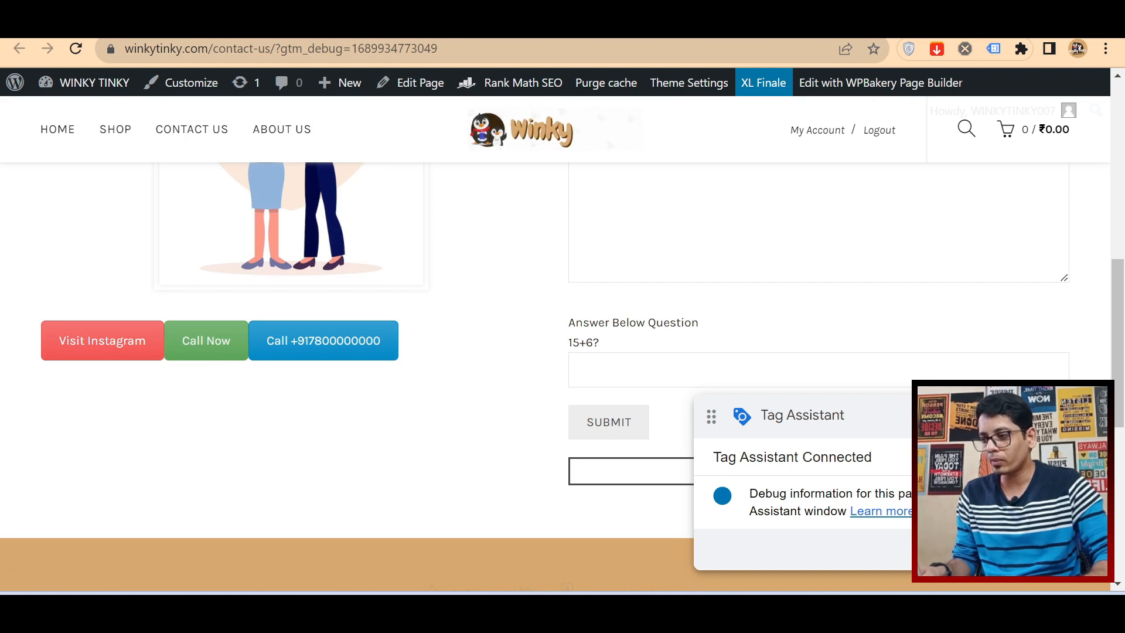
{"action": "left_click", "coordinate": [328, 20]}
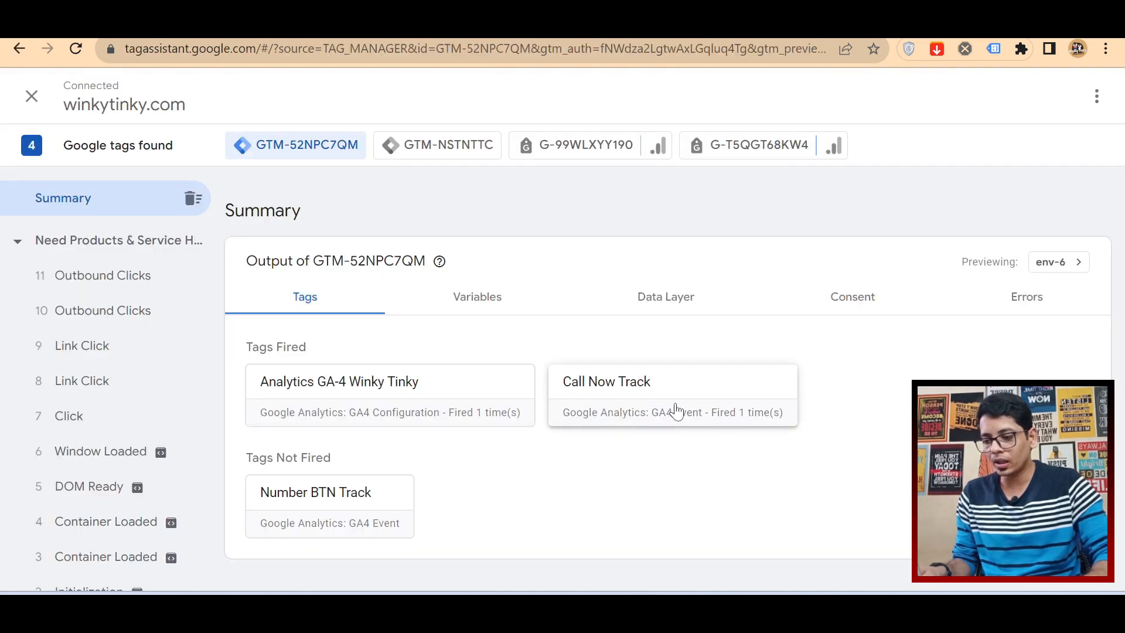
Step: Test the phone-number button repeatedly on the contact page and check the Number BTN Track tag's firings in Tag Assistant
{"action": "left_click", "coordinate": [592, 23]}
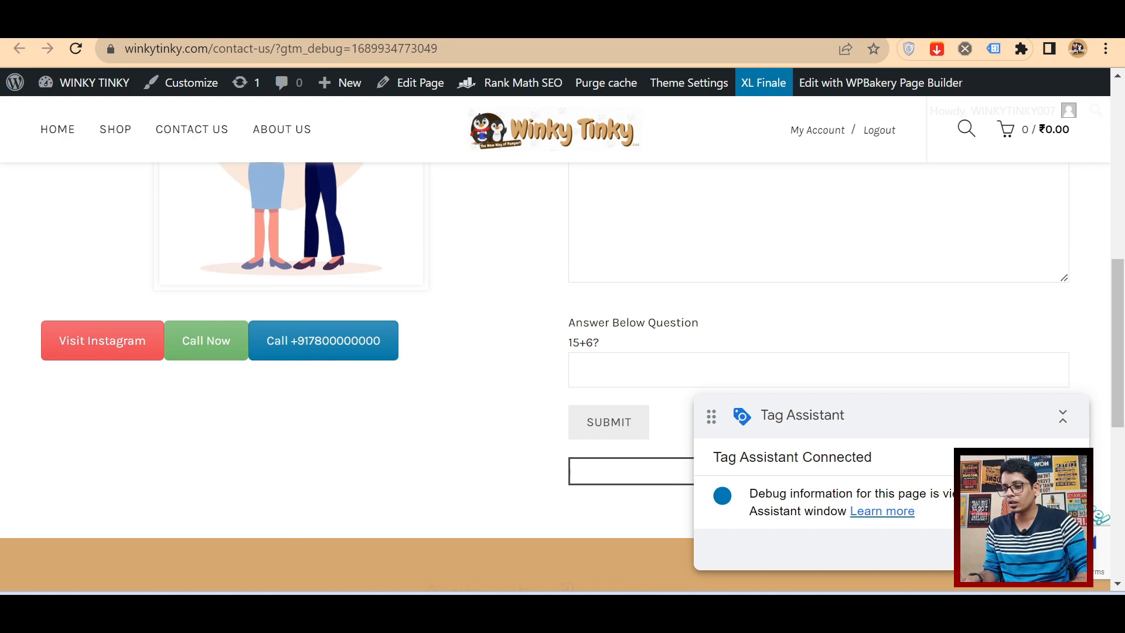
{"action": "left_click", "coordinate": [507, 24]}
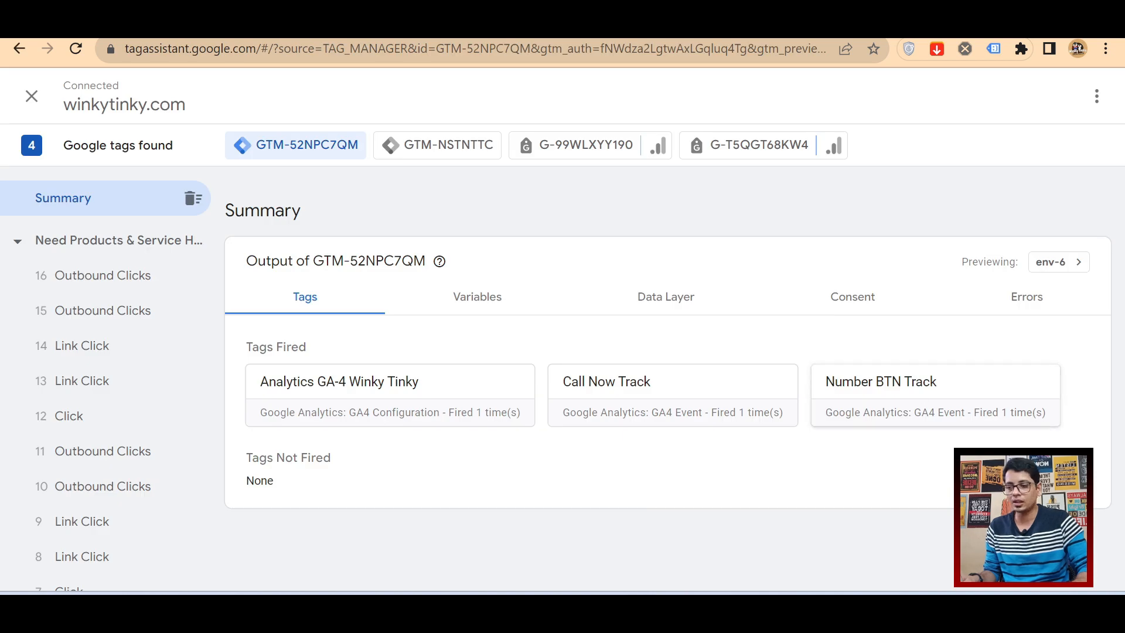
{"action": "left_click", "coordinate": [591, 23]}
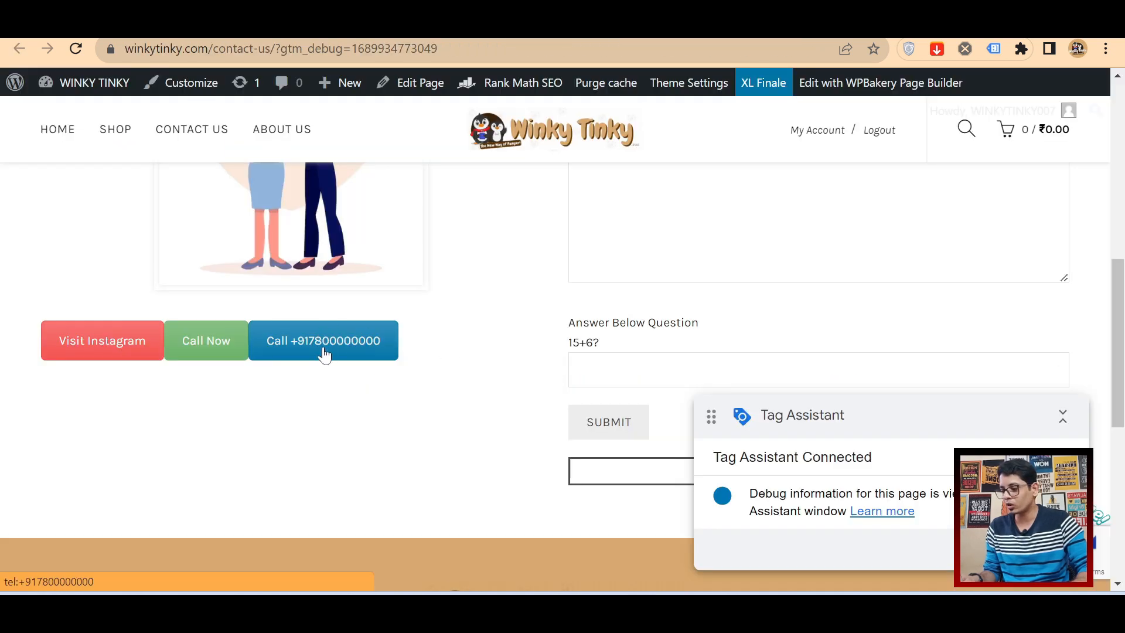
{"action": "left_click", "coordinate": [507, 23]}
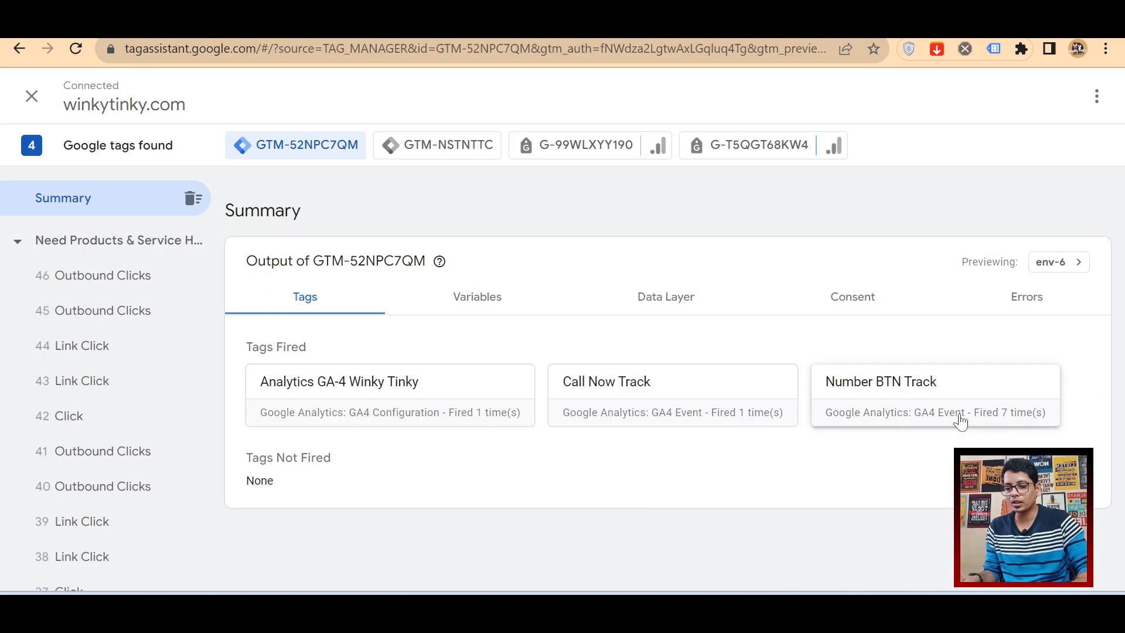